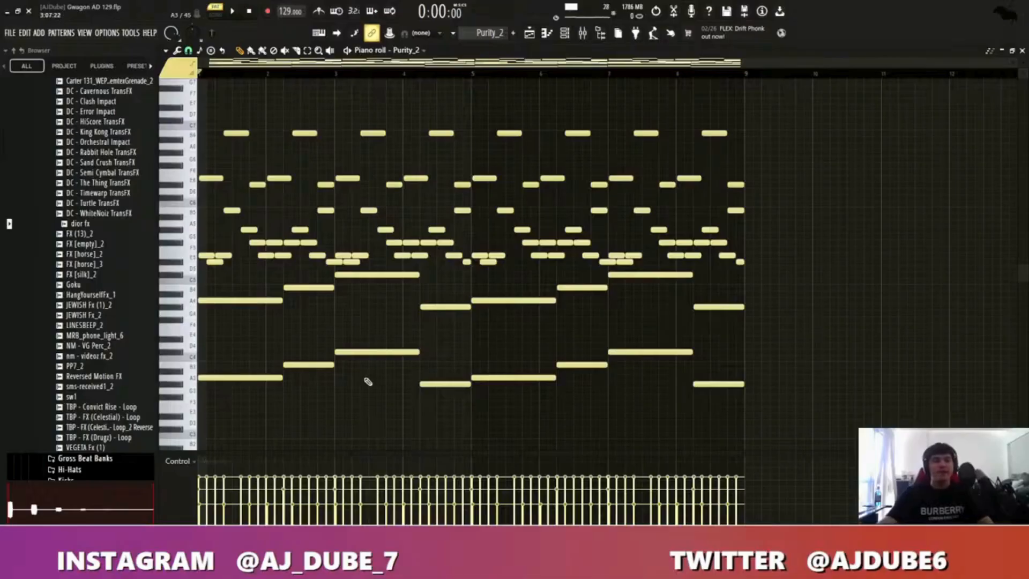
- Play back the Purity_2 melody in the piano roll, then stop playback
{"action": "key", "text": "space"}
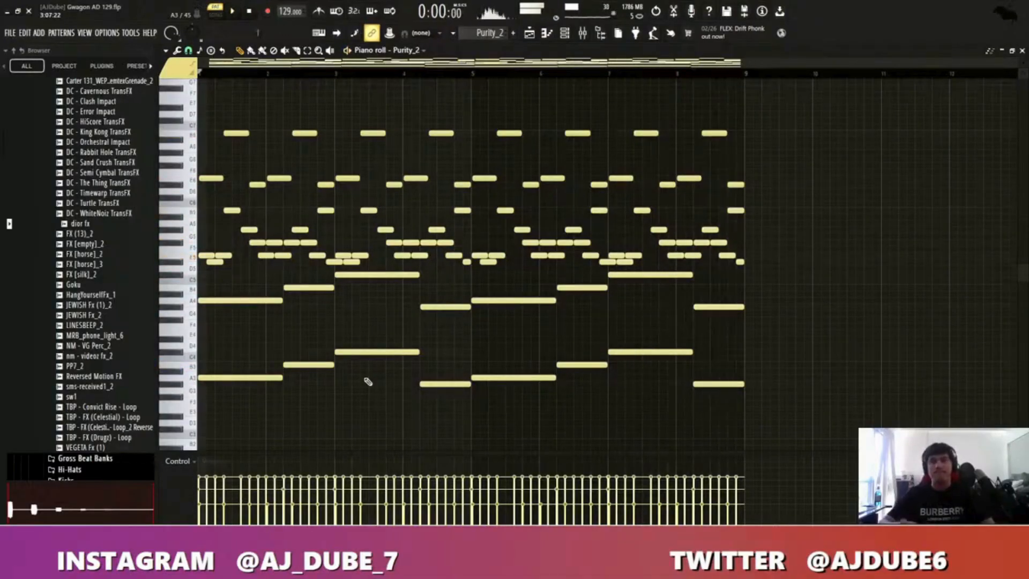
{"action": "key", "text": "space"}
{"action": "scroll", "coordinate": [379, 366], "scroll_direction": "up", "scroll_amount": 3}
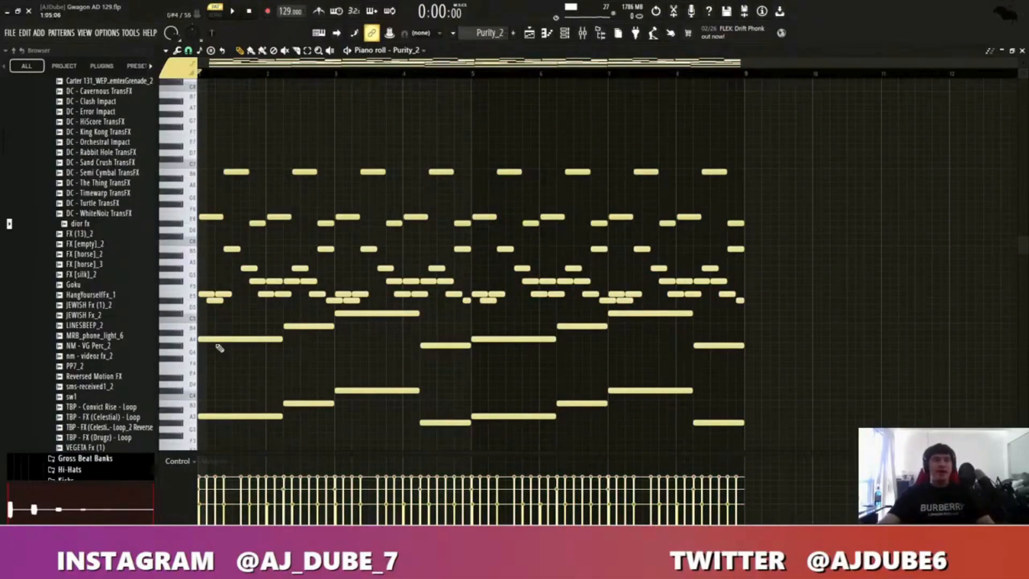
- Highlight the Purity_2 melody's long low notes, its highest notes and its middle notes in turn, then clear the selection
{"action": "left_click_drag", "start_coordinate": [191, 315], "coordinate": [193, 468]}
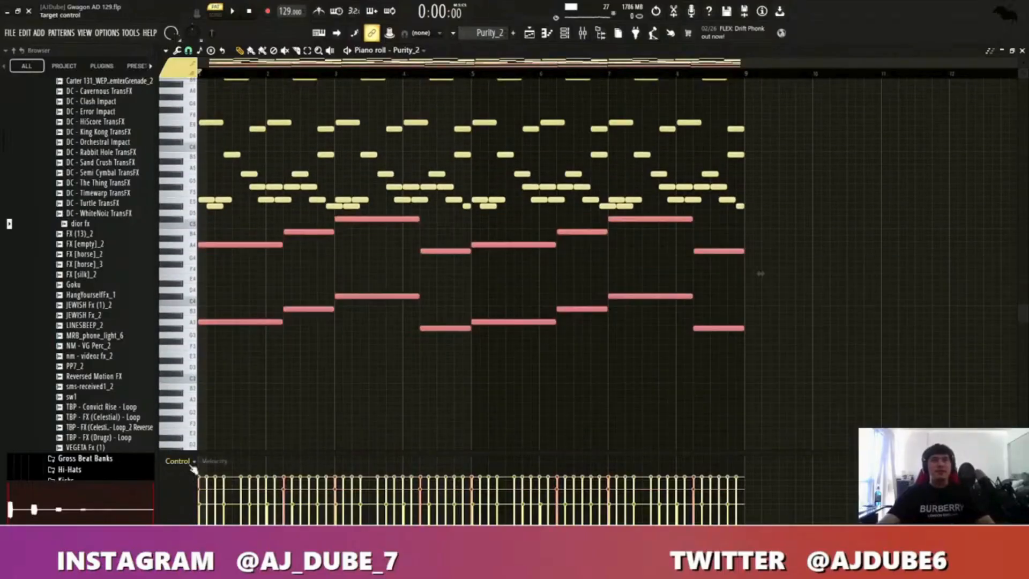
{"action": "scroll", "coordinate": [204, 308], "scroll_direction": "up", "scroll_amount": 5}
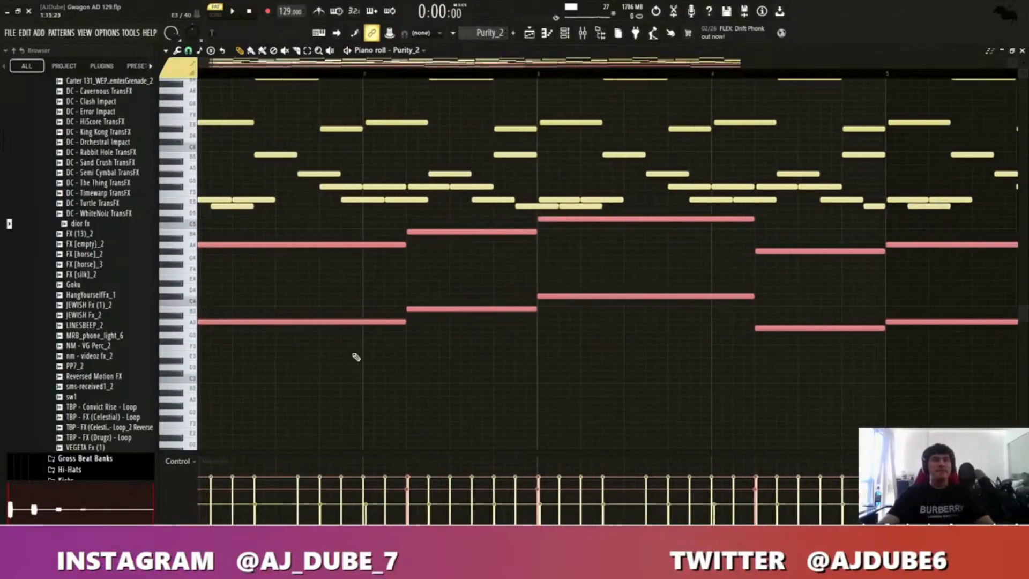
{"action": "scroll", "coordinate": [427, 368], "scroll_direction": "up", "scroll_amount": 4}
{"action": "scroll", "coordinate": [253, 344], "scroll_direction": "down", "scroll_amount": 5}
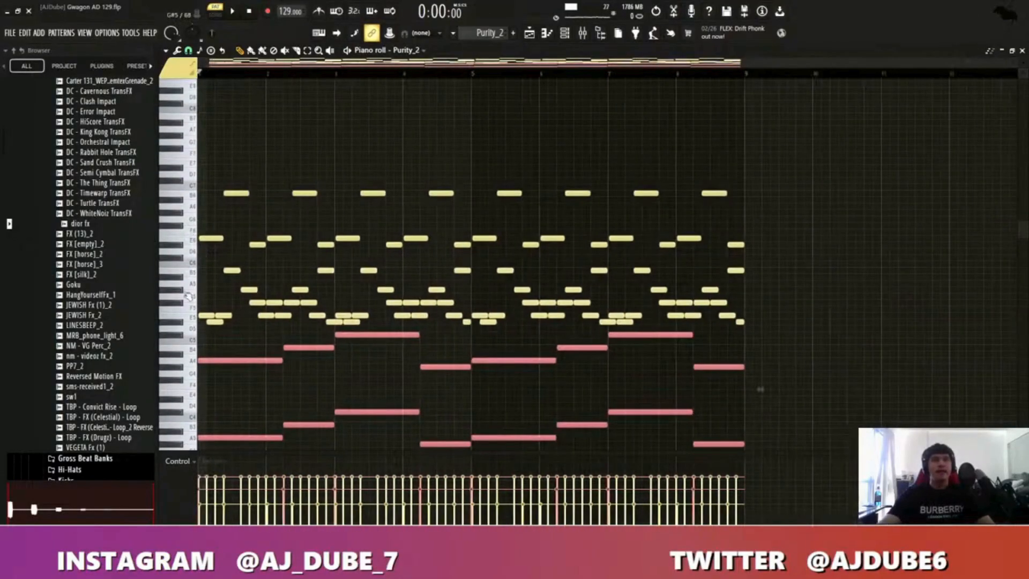
{"action": "left_click_drag", "start_coordinate": [182, 294], "coordinate": [162, 133]}
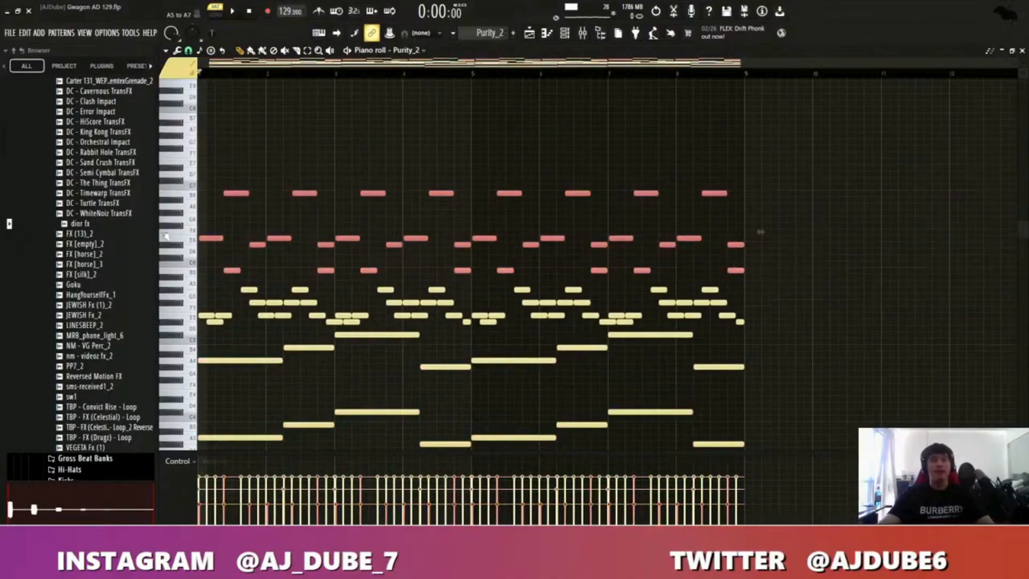
{"action": "left_click_drag", "start_coordinate": [192, 294], "coordinate": [197, 331]}
{"action": "right_click", "coordinate": [374, 387]}
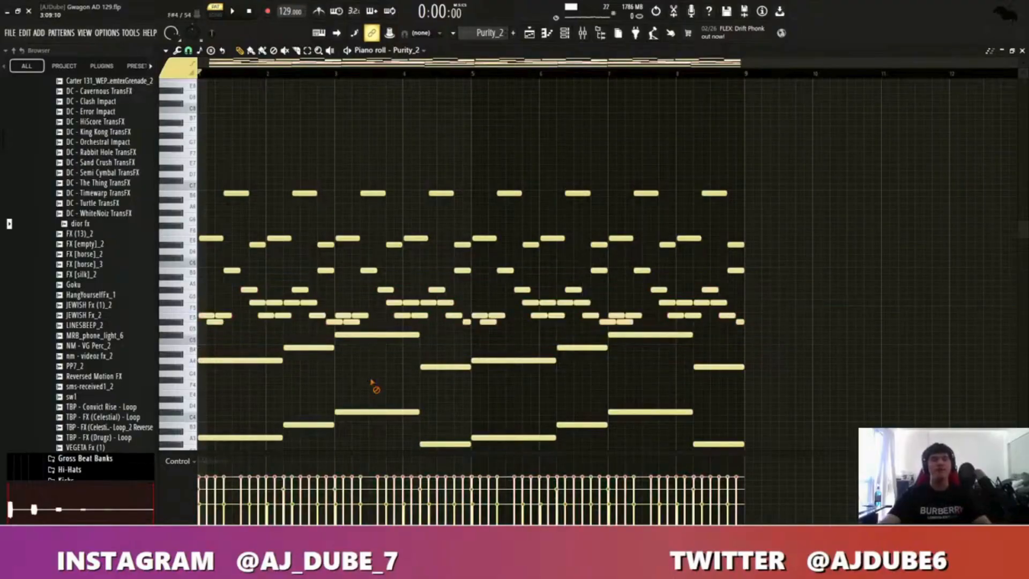
- Return to the playlist and inspect the Fruity Parametric EQ 2 on the Purity_2 mixer track
{"action": "key", "text": "F5"}
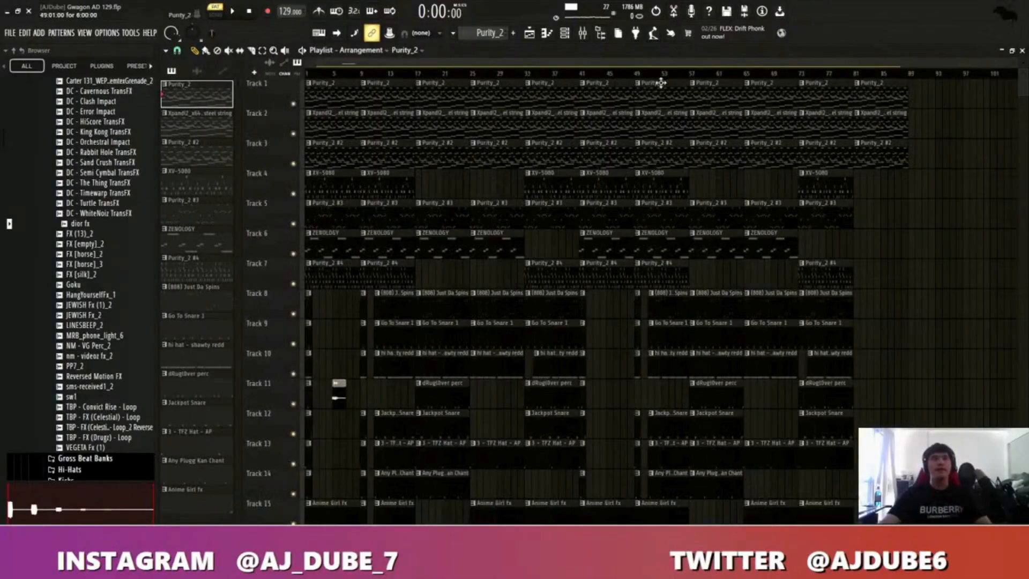
{"action": "left_click", "coordinate": [583, 32]}
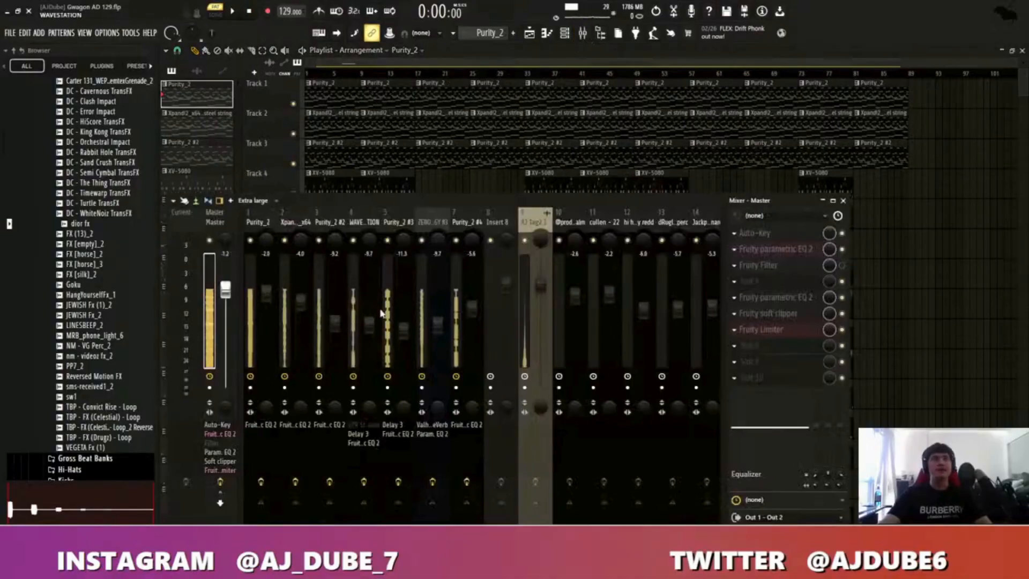
{"action": "left_click", "coordinate": [254, 343]}
{"action": "left_click", "coordinate": [776, 317]}
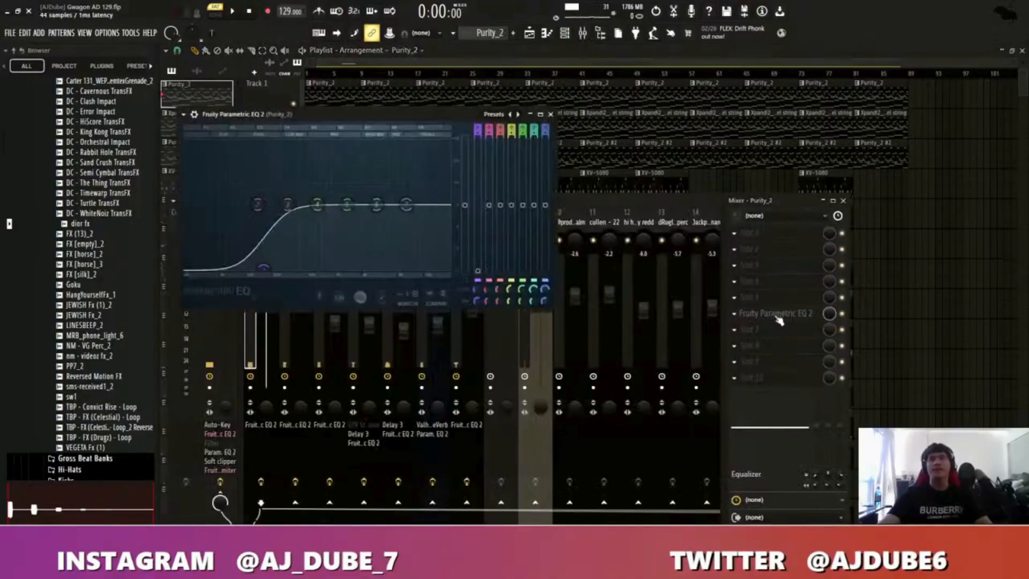
{"action": "left_click", "coordinate": [551, 114]}
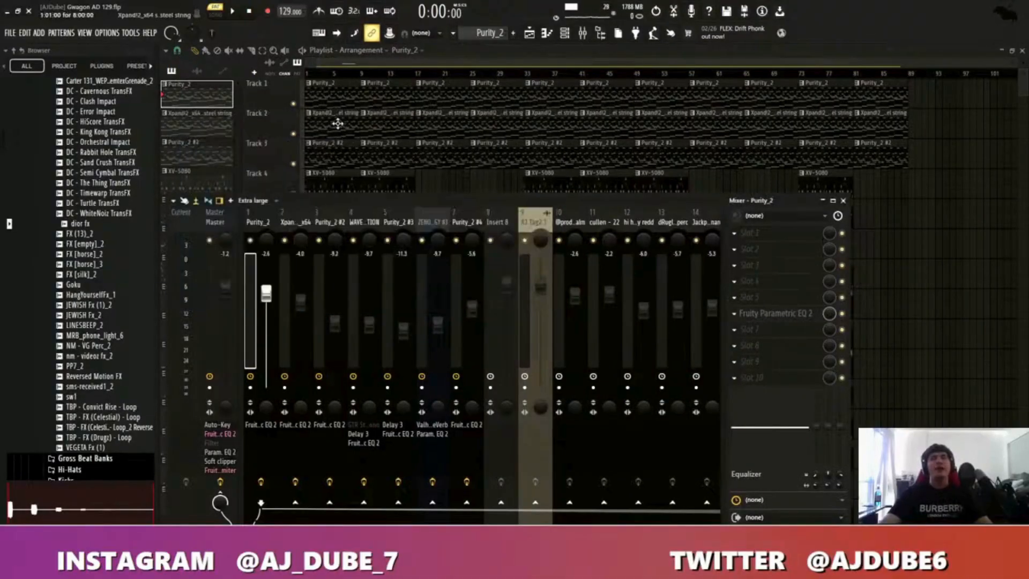
- Open the Xpand!2 pattern's notes and check which sound its Xpand!2 instrument uses
{"action": "double_click", "coordinate": [337, 124]}
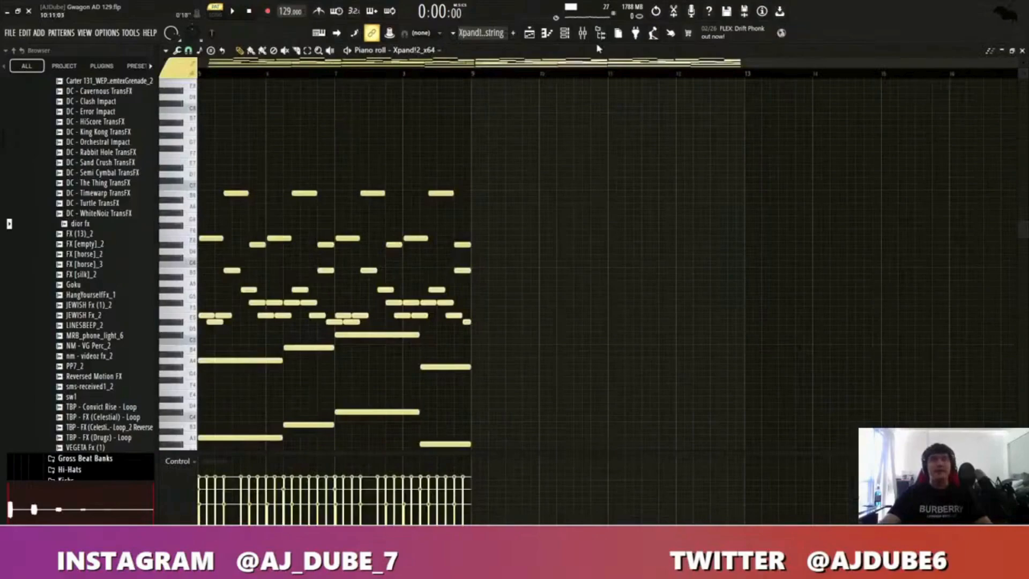
{"action": "key", "text": "ctrl+b"}
{"action": "left_click", "coordinate": [565, 32]}
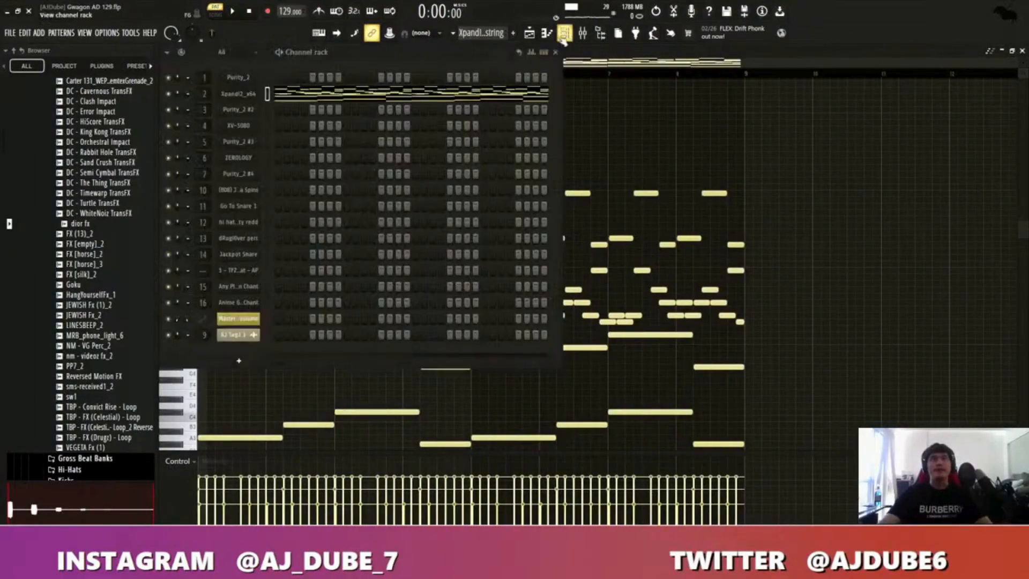
{"action": "left_click", "coordinate": [252, 96]}
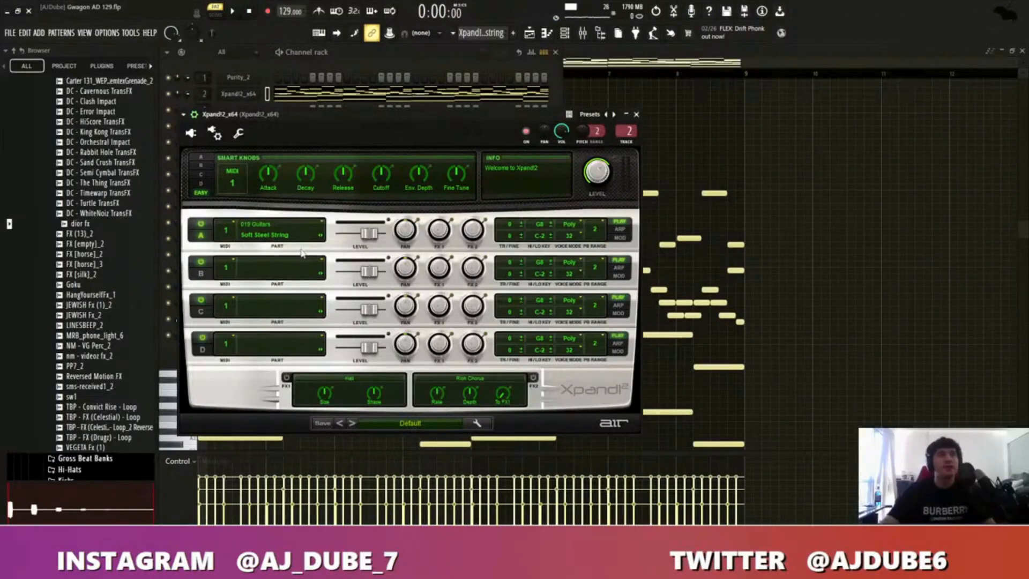
{"action": "right_click", "coordinate": [858, 240]}
- Play back the Xpand!2 pattern in the piano roll, then stop playback
{"action": "scroll", "coordinate": [754, 301], "scroll_direction": "down", "scroll_amount": 3}
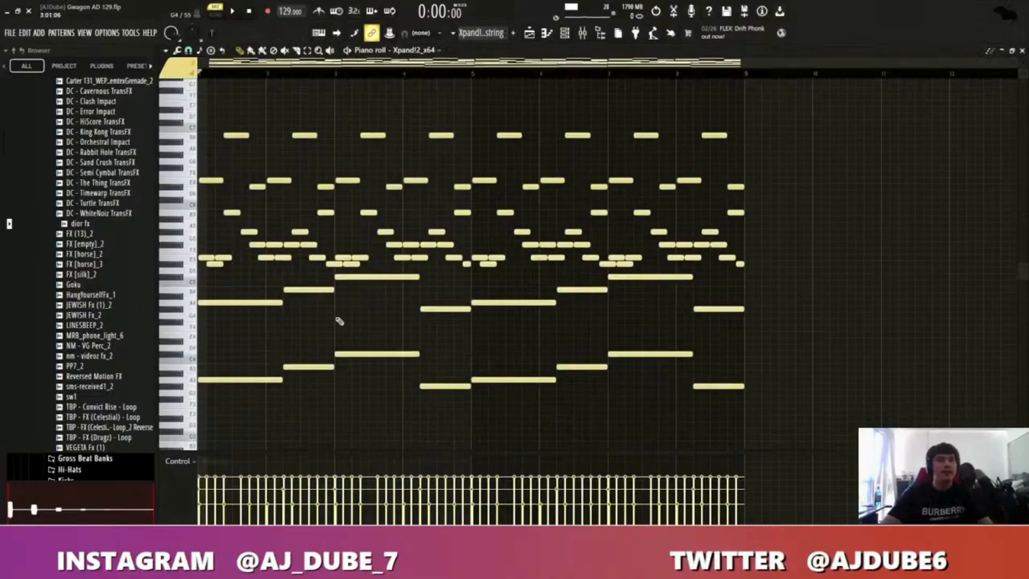
{"action": "key", "text": "space"}
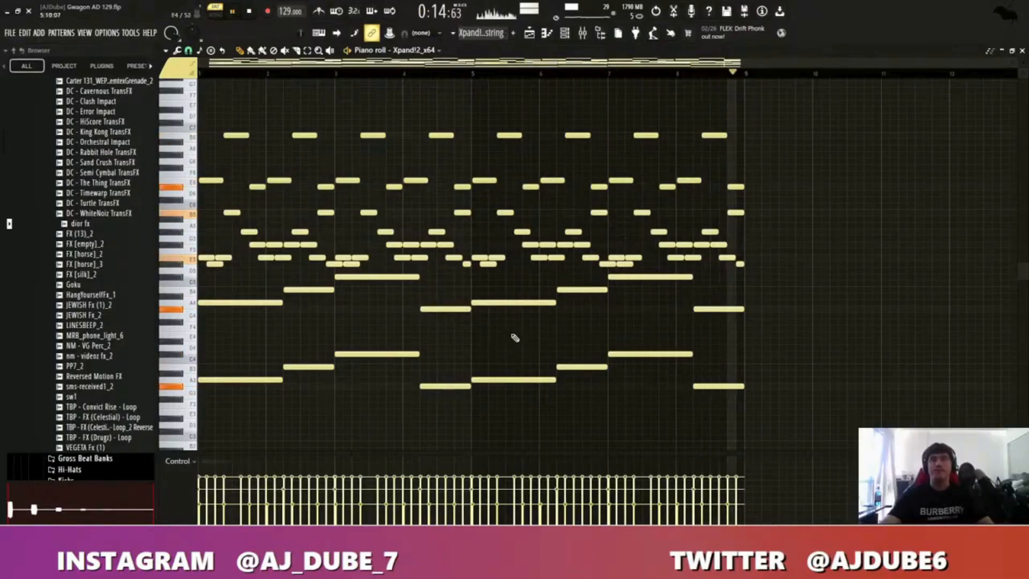
{"action": "key", "text": "space"}
- Inspect the Fruity Parametric EQ 2 on the Xpand!2 mixer track, then close the EQ and the instrument window
{"action": "left_click", "coordinate": [583, 33]}
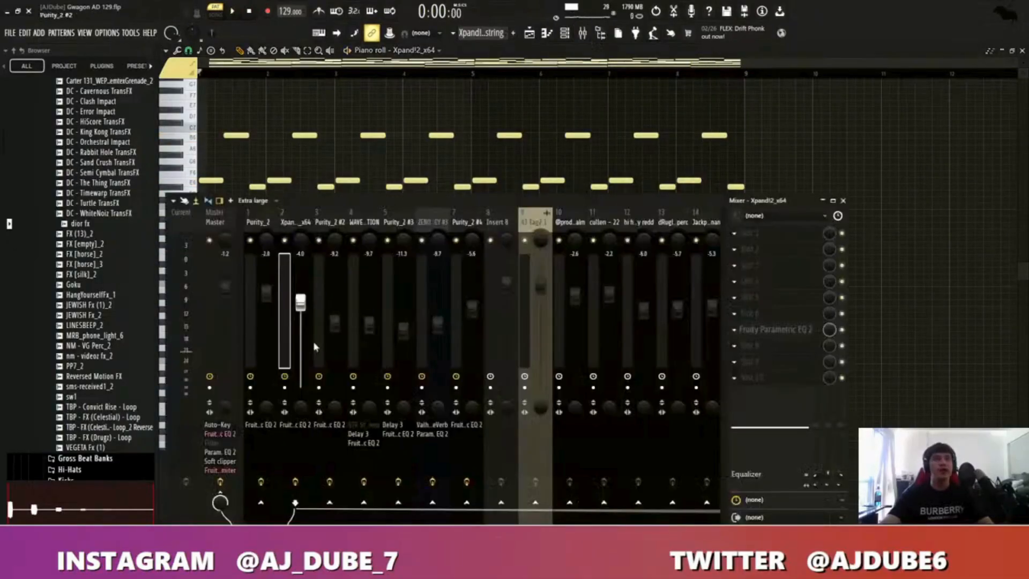
{"action": "left_click", "coordinate": [780, 336]}
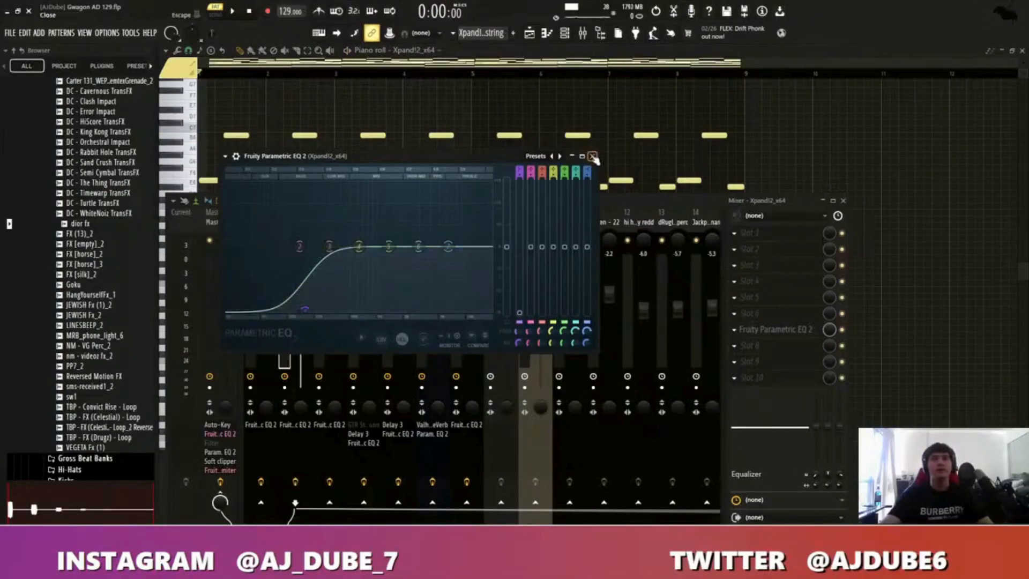
{"action": "left_click", "coordinate": [592, 156]}
{"action": "key", "text": "F7"}
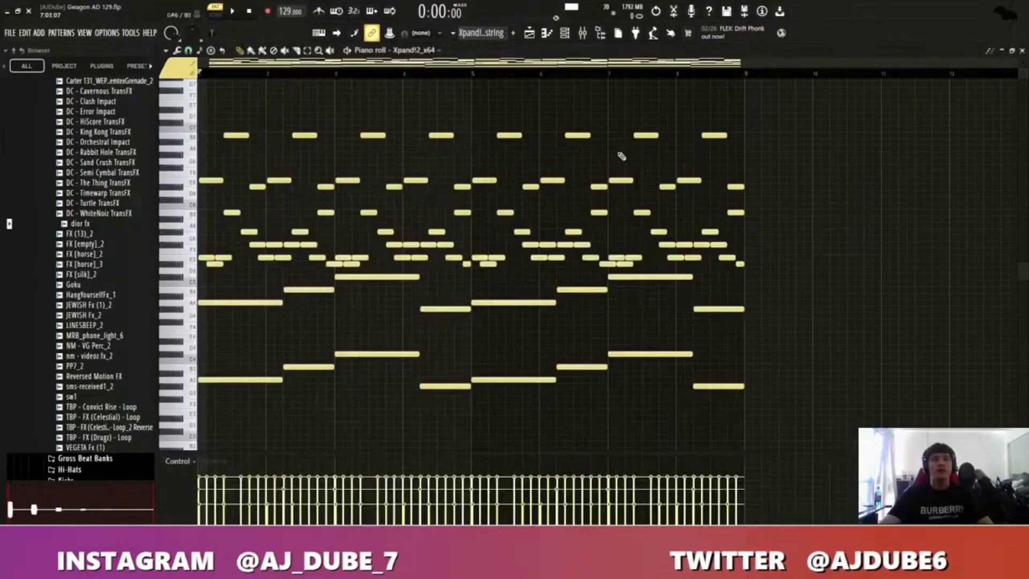
{"action": "key", "text": "F7"}
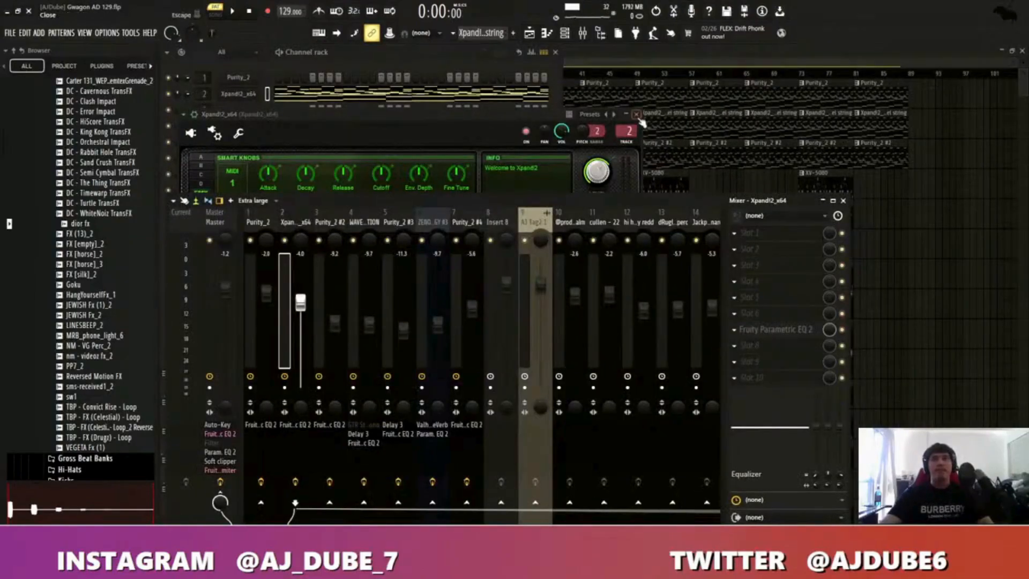
{"action": "left_click", "coordinate": [636, 115]}
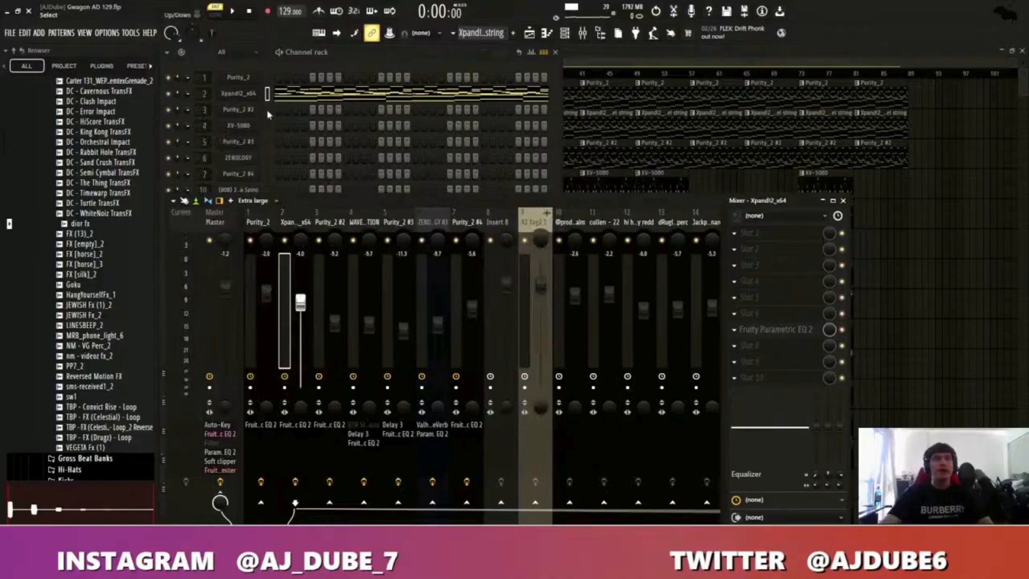
- Select the Purity_2 #2 pattern and check the preset and sound category in its Purity instrument
{"action": "double_click", "coordinate": [600, 153]}
{"action": "key", "text": "F7"}
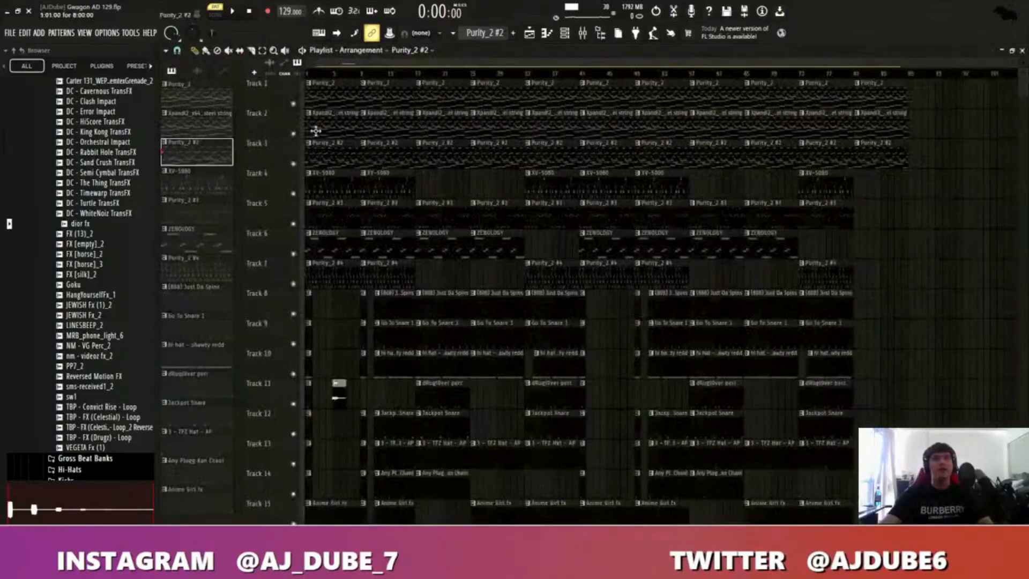
{"action": "left_click", "coordinate": [565, 32]}
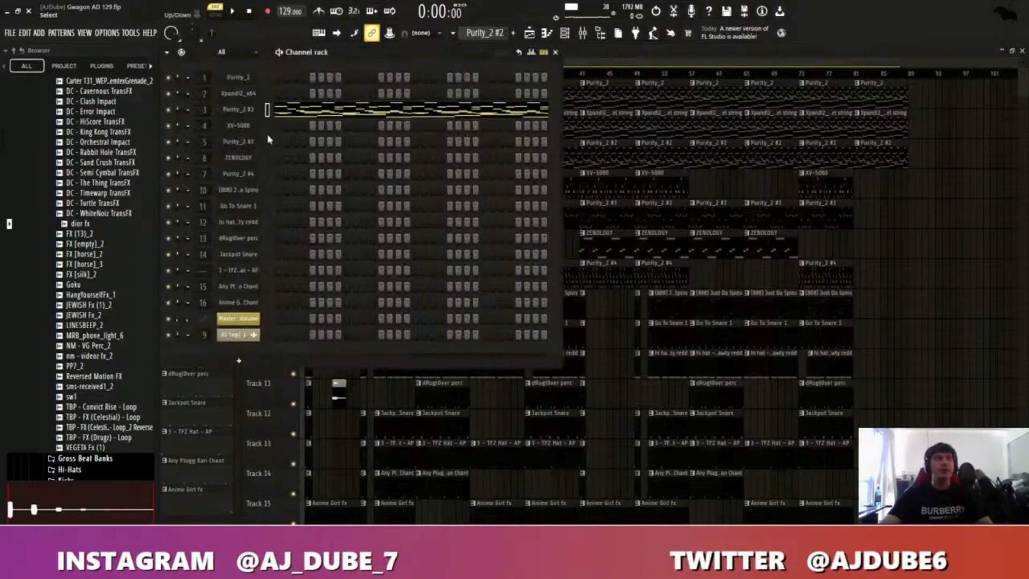
{"action": "left_click", "coordinate": [249, 112]}
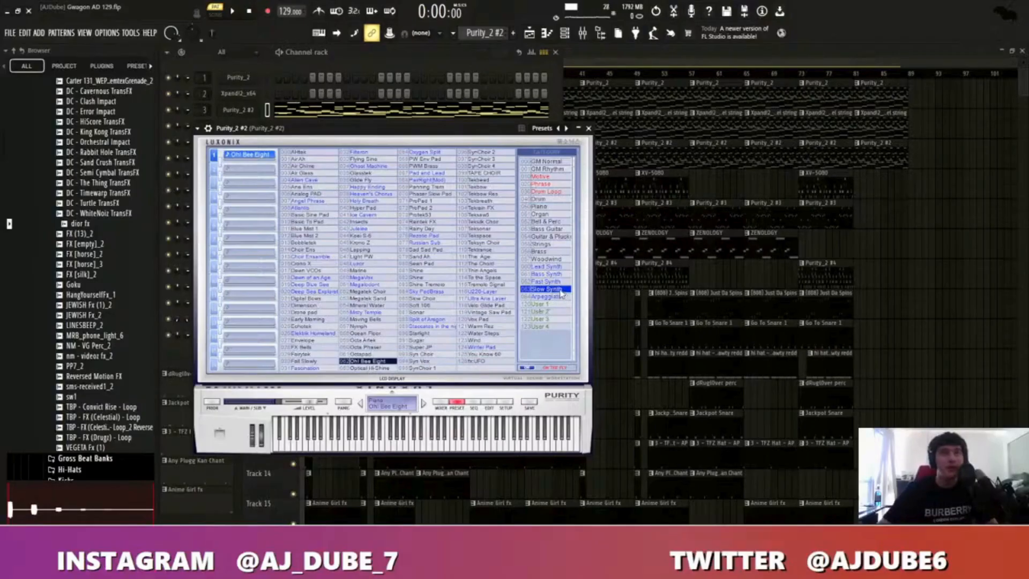
{"action": "left_click", "coordinate": [727, 278]}
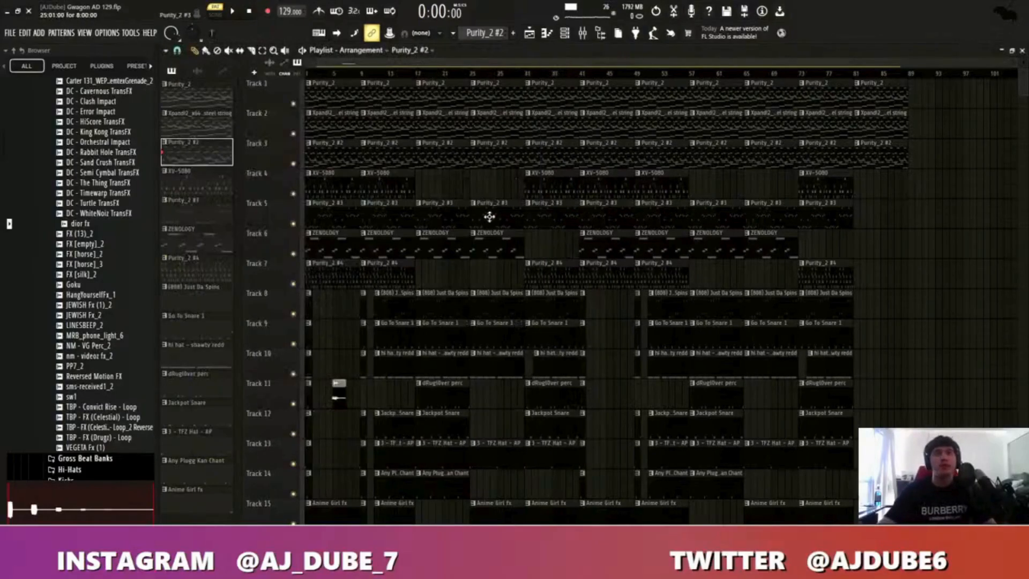
- Open the Purity_2 #2 pattern in the piano roll, examine its notes and play it back
{"action": "double_click", "coordinate": [336, 163]}
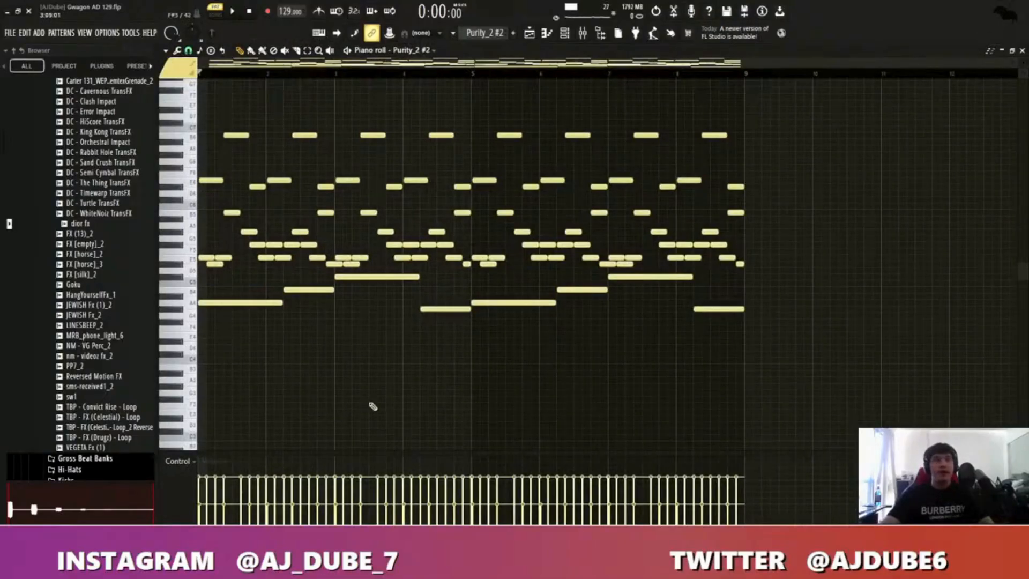
{"action": "left_click_drag", "start_coordinate": [755, 326], "coordinate": [64, 449]}
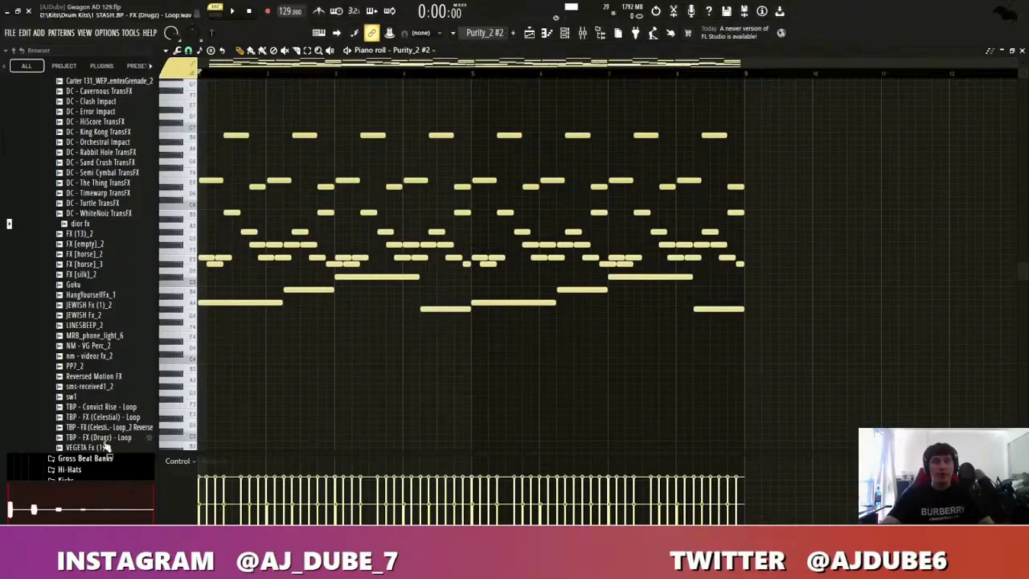
{"action": "scroll", "coordinate": [337, 372], "scroll_direction": "up", "scroll_amount": 1}
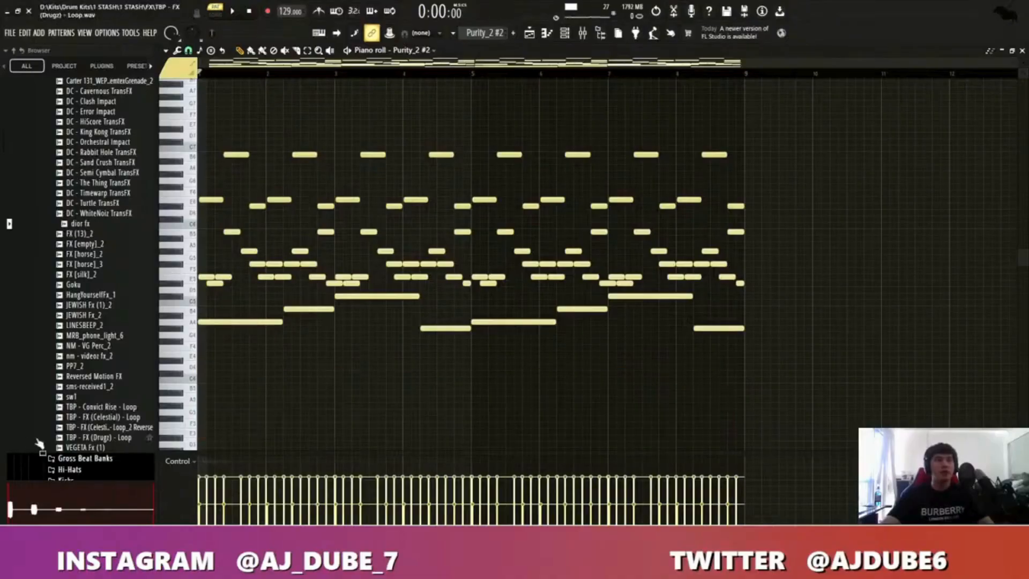
{"action": "key", "text": "space"}
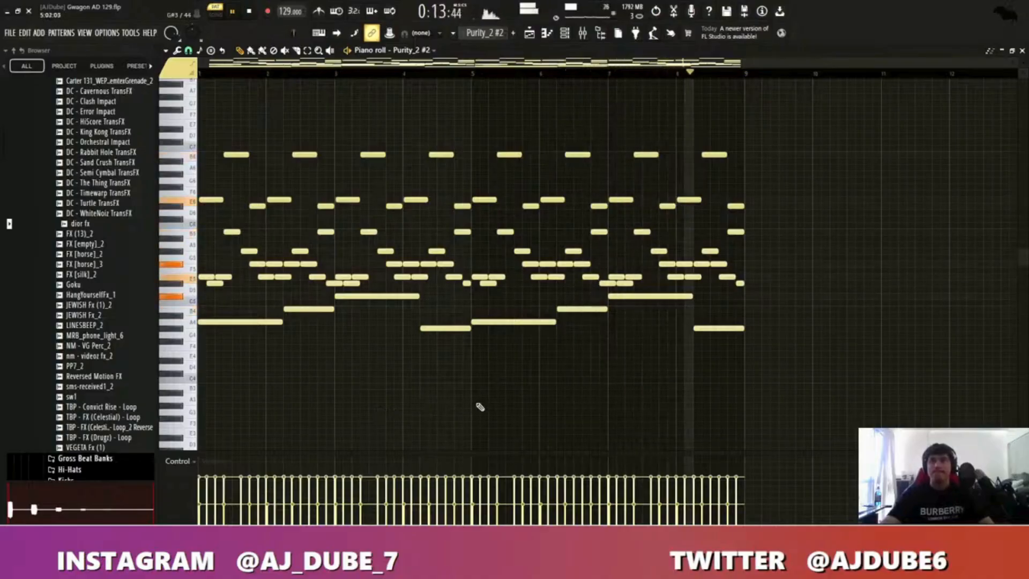
{"action": "key", "text": "space"}
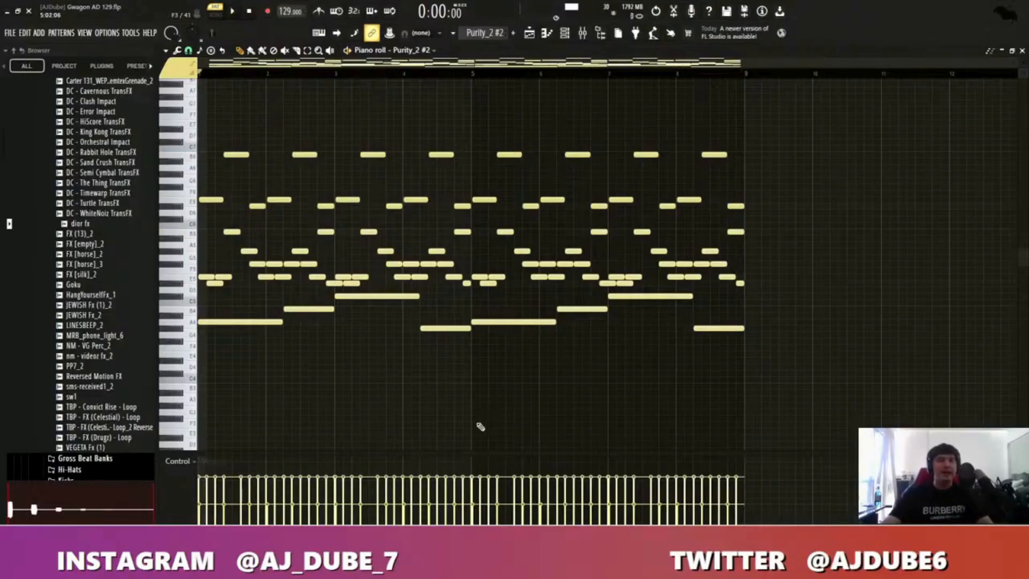
- Inspect the Fruity Parametric EQ 2 on the Purity_2 #2 mixer track, then return to the playlist
{"action": "key", "text": "F5"}
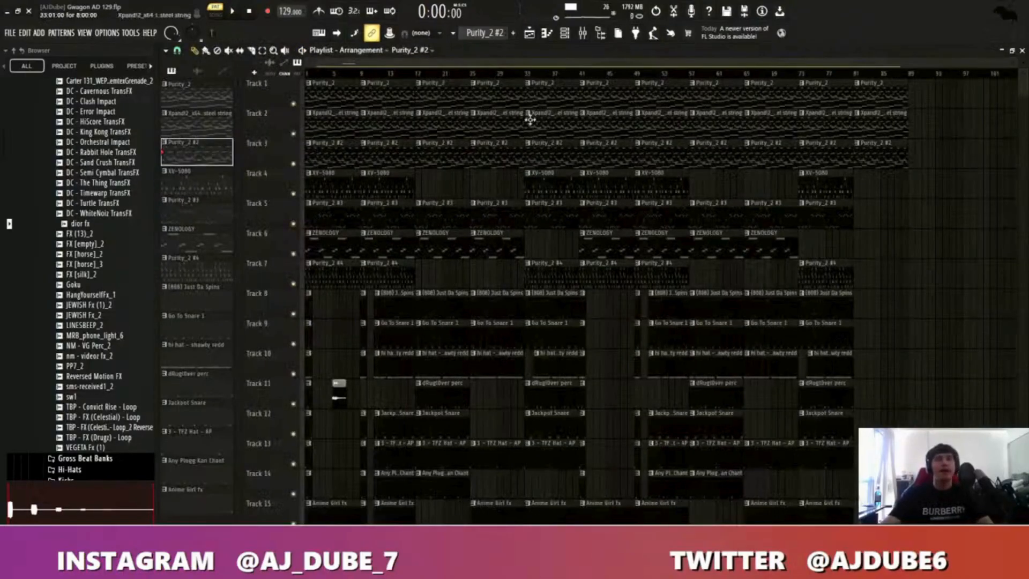
{"action": "left_click", "coordinate": [583, 33]}
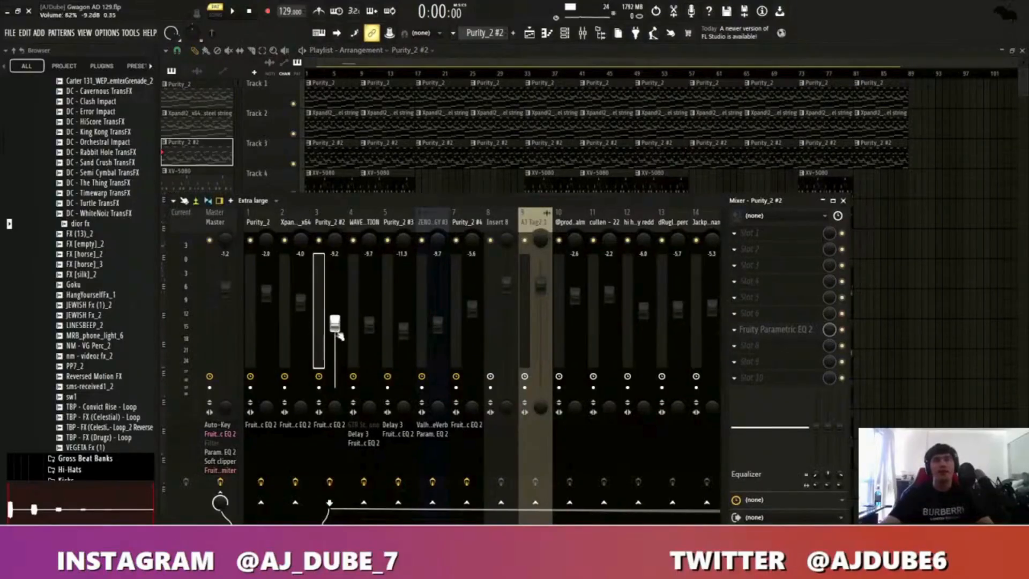
{"action": "left_click", "coordinate": [797, 330]}
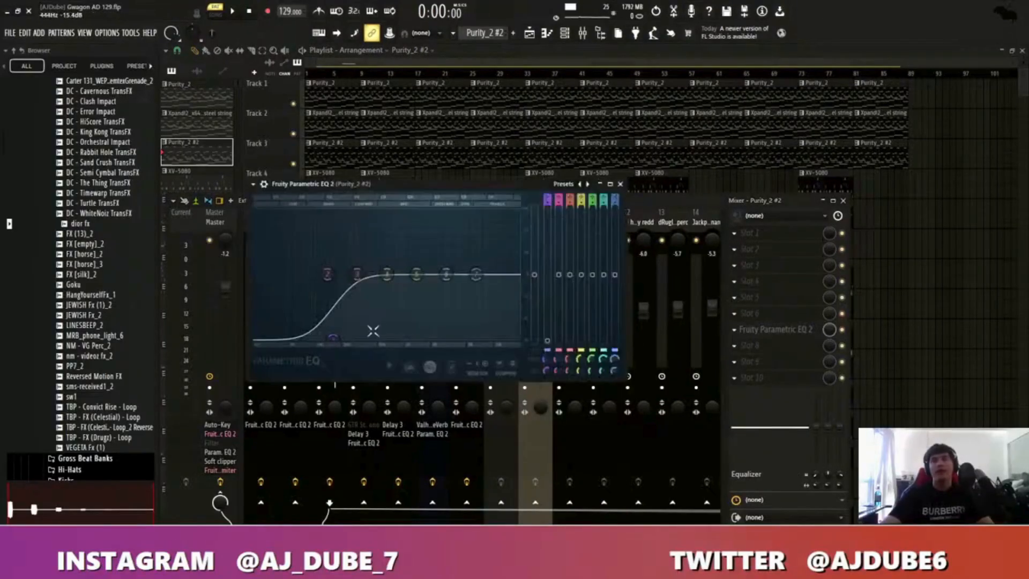
{"action": "left_click", "coordinate": [621, 183]}
{"action": "key", "text": "F9"}
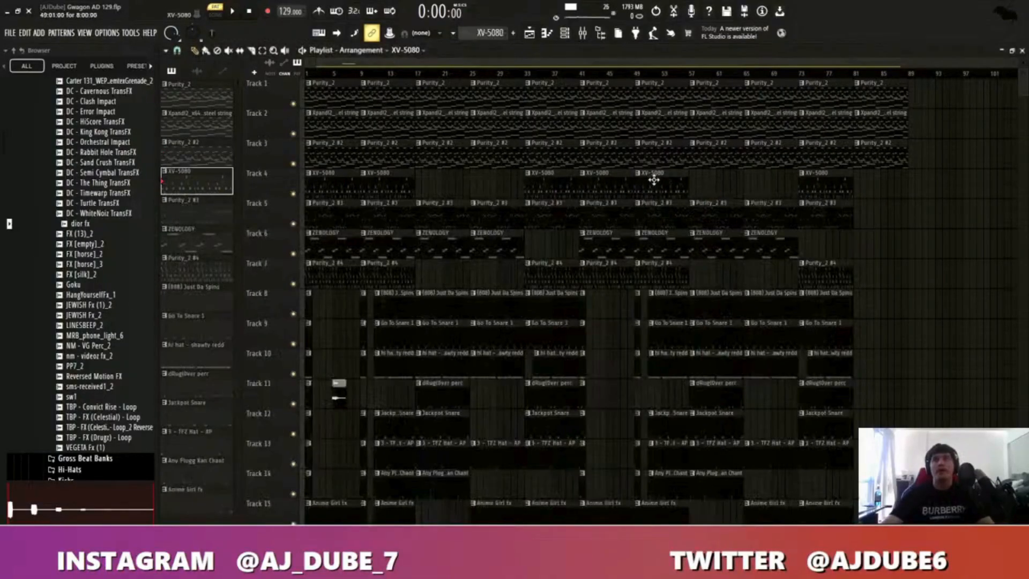
- Open the XV-5080 instrument from the channel rack and check its patch in the category list
{"action": "left_click", "coordinate": [565, 32]}
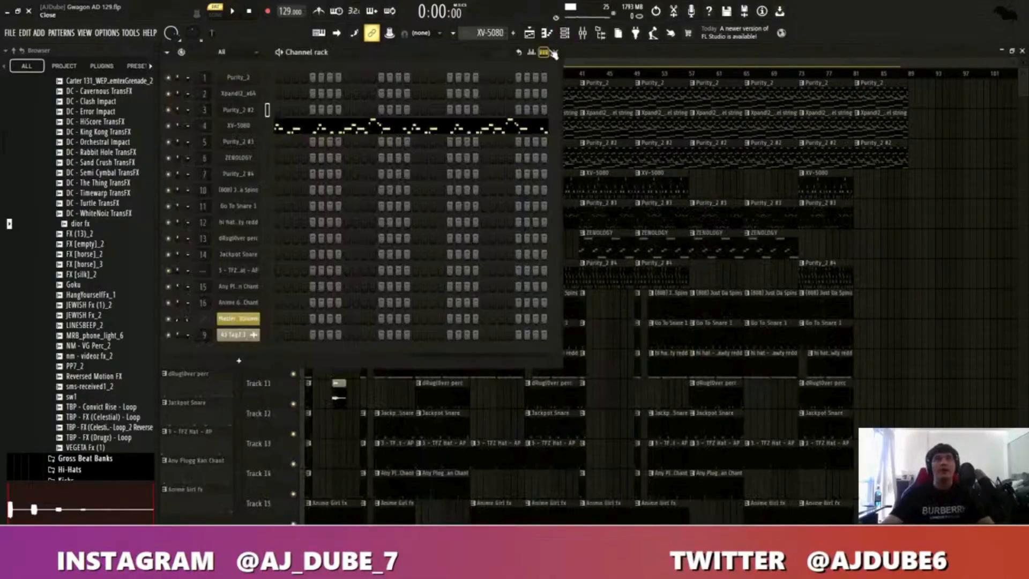
{"action": "left_click", "coordinate": [239, 126]}
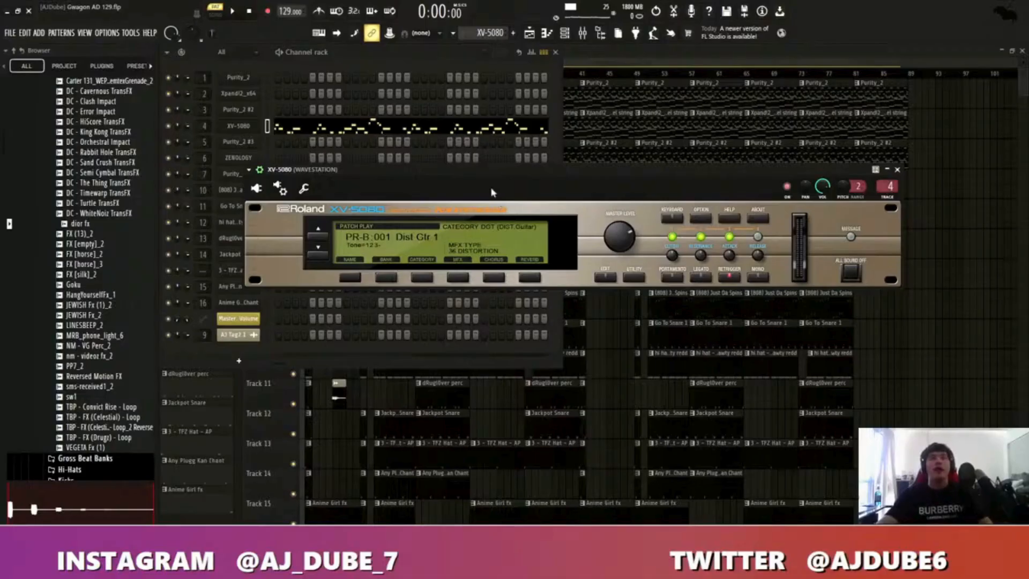
{"action": "left_click", "coordinate": [434, 284]}
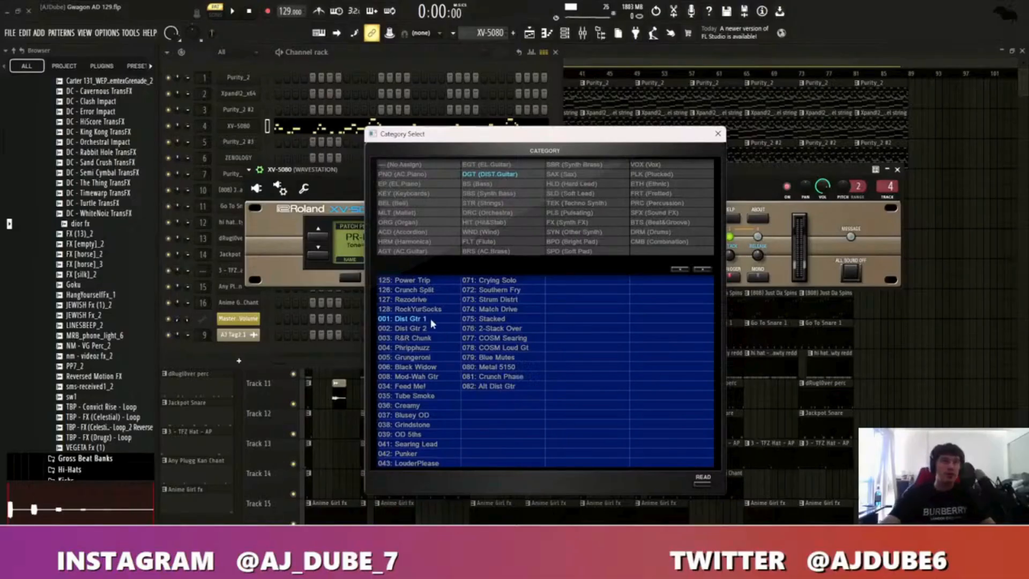
{"action": "left_click", "coordinate": [718, 133]}
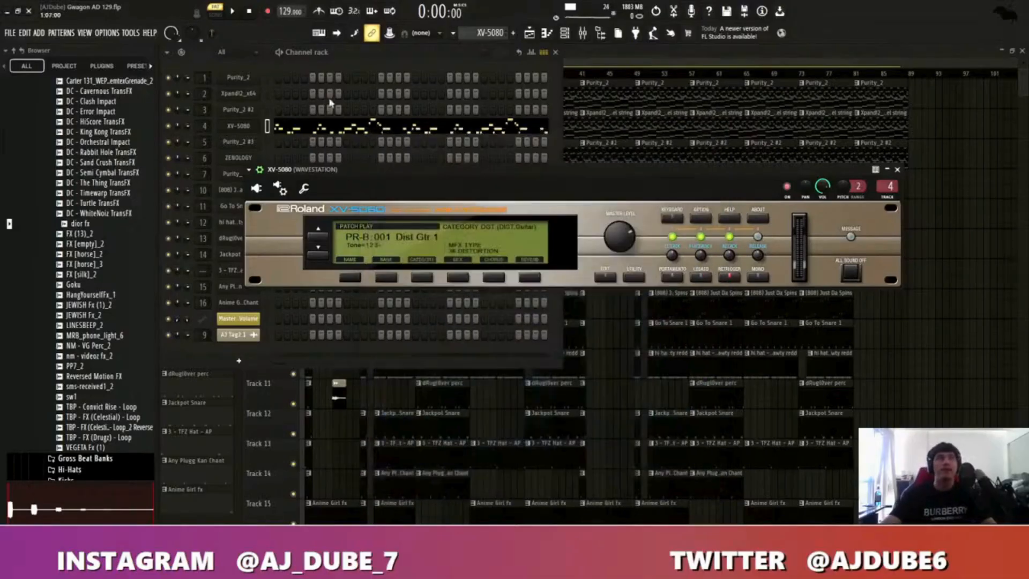
- Open the XV-5080 pattern in the piano roll, play it back and examine its notes, then close the instrument window
{"action": "left_click", "coordinate": [327, 129]}
{"action": "key", "text": "space"}
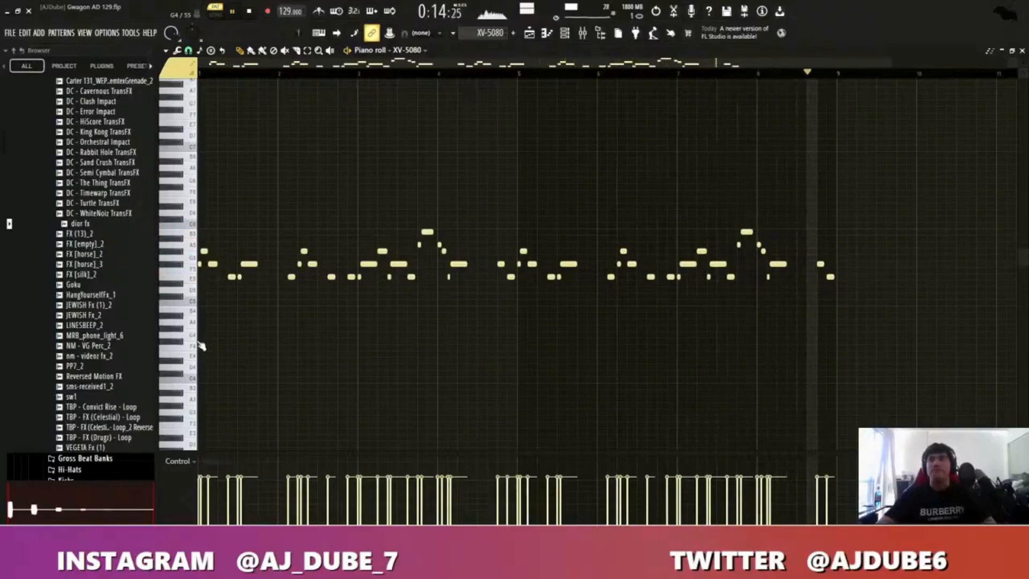
{"action": "key", "text": "space"}
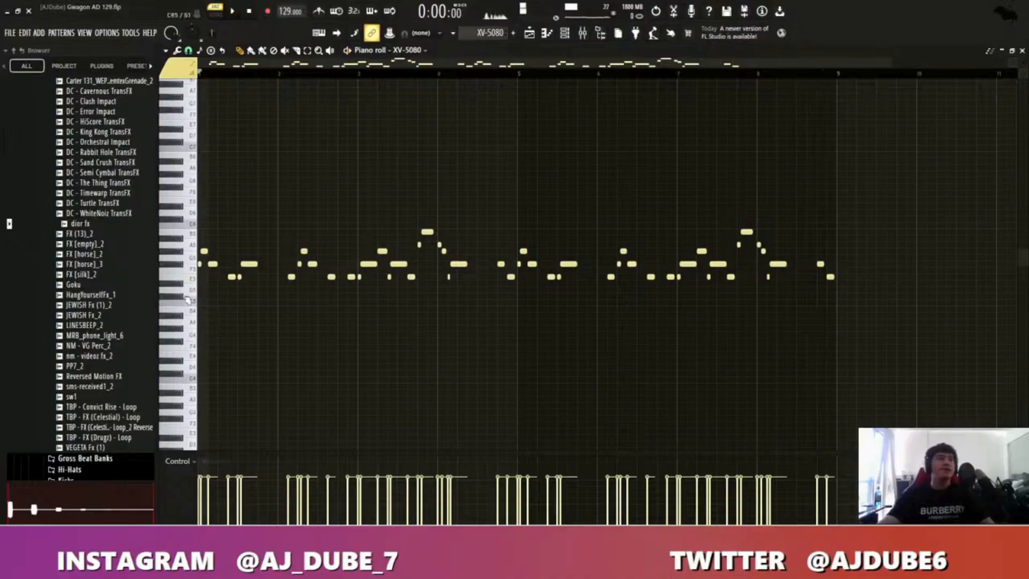
{"action": "scroll", "coordinate": [186, 292], "scroll_direction": "up", "scroll_amount": 3}
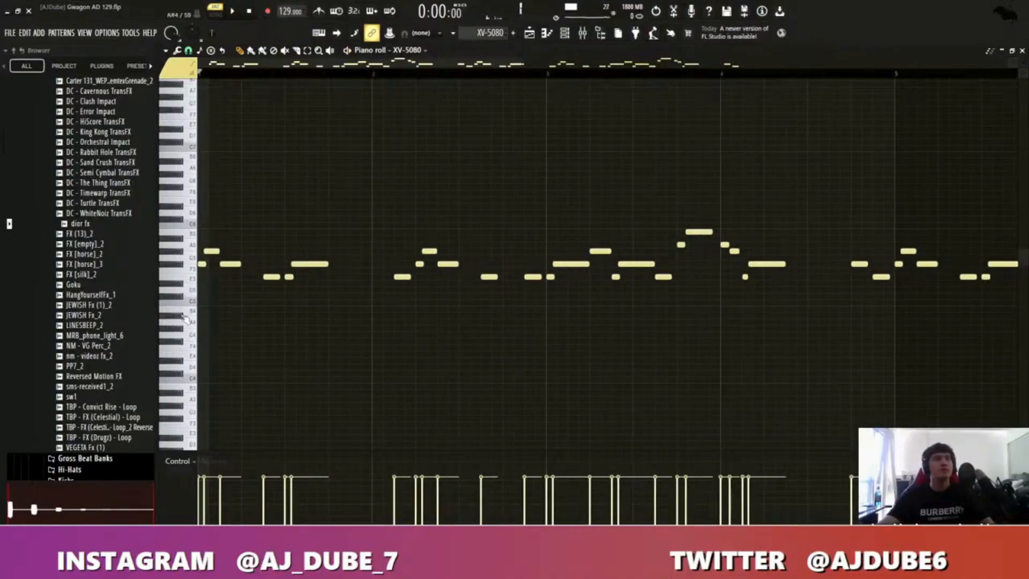
{"action": "left_click_drag", "start_coordinate": [191, 331], "coordinate": [214, 135]}
{"action": "scroll", "coordinate": [191, 303], "scroll_direction": "down", "scroll_amount": 4}
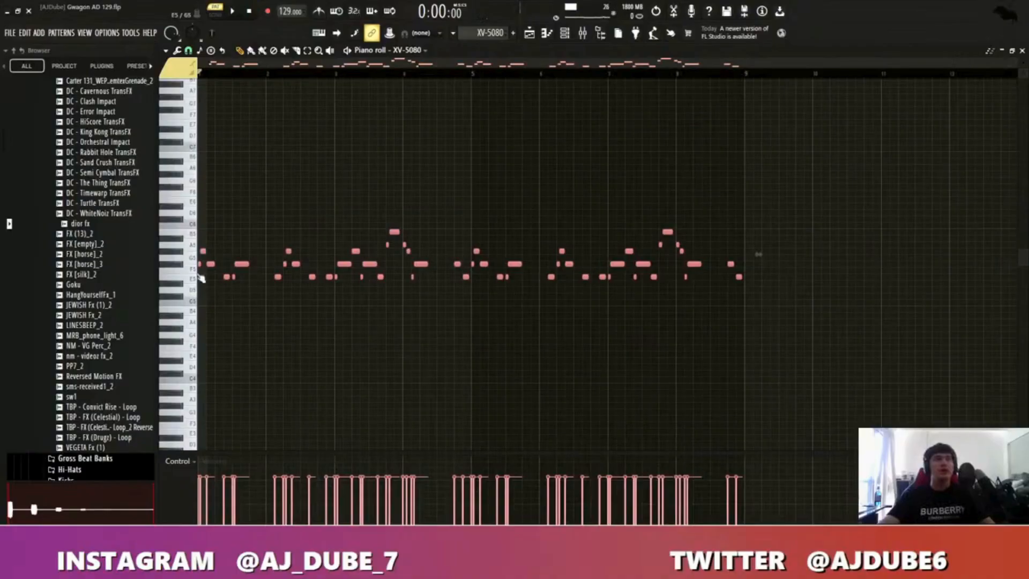
{"action": "scroll", "coordinate": [196, 268], "scroll_direction": "up", "scroll_amount": 4}
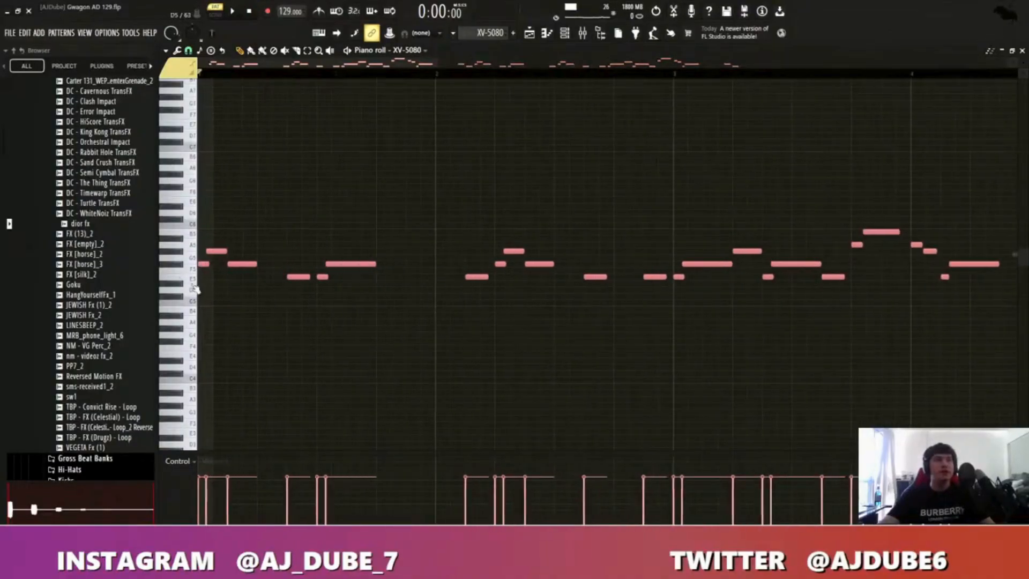
{"action": "scroll", "coordinate": [236, 297], "scroll_direction": "down", "scroll_amount": 4}
{"action": "scroll", "coordinate": [252, 301], "scroll_direction": "up", "scroll_amount": 2}
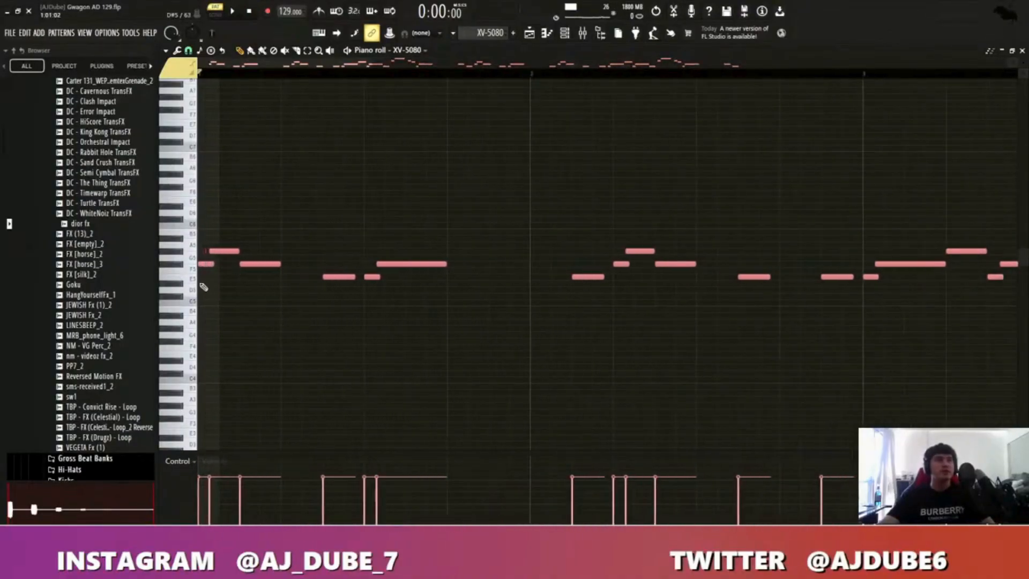
{"action": "scroll", "coordinate": [423, 333], "scroll_direction": "down", "scroll_amount": 2}
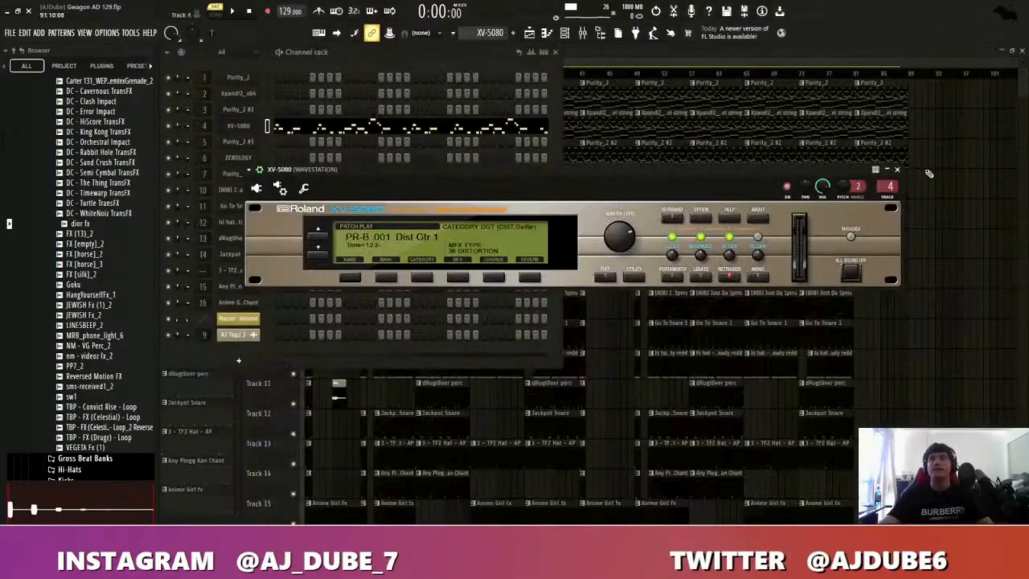
{"action": "left_click", "coordinate": [898, 171]}
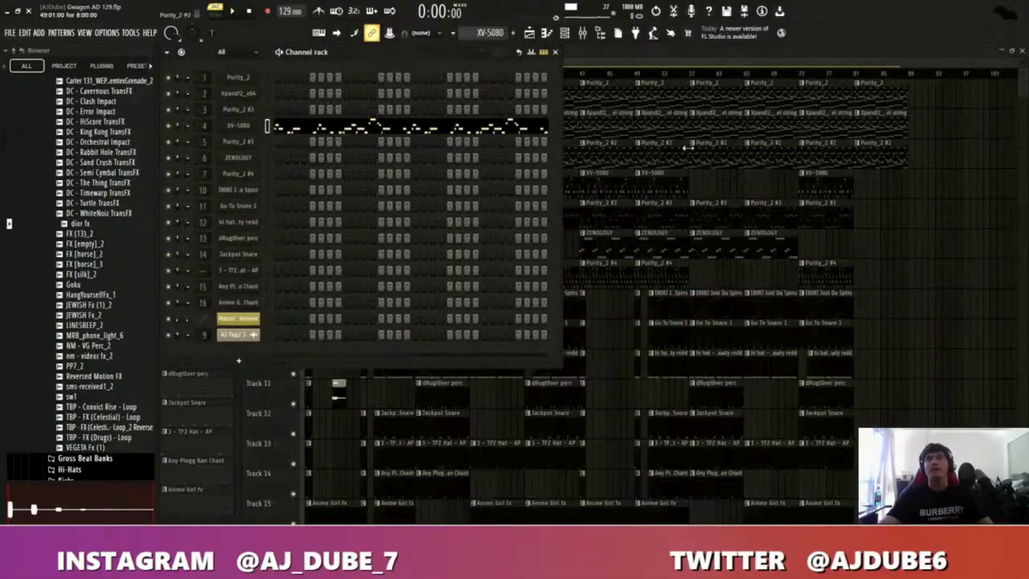
- Inspect Fruity Delay 3 and Fruity Parametric EQ 2 on the WAVESTATION mixer track, then return to the playlist
{"action": "left_click", "coordinate": [583, 33]}
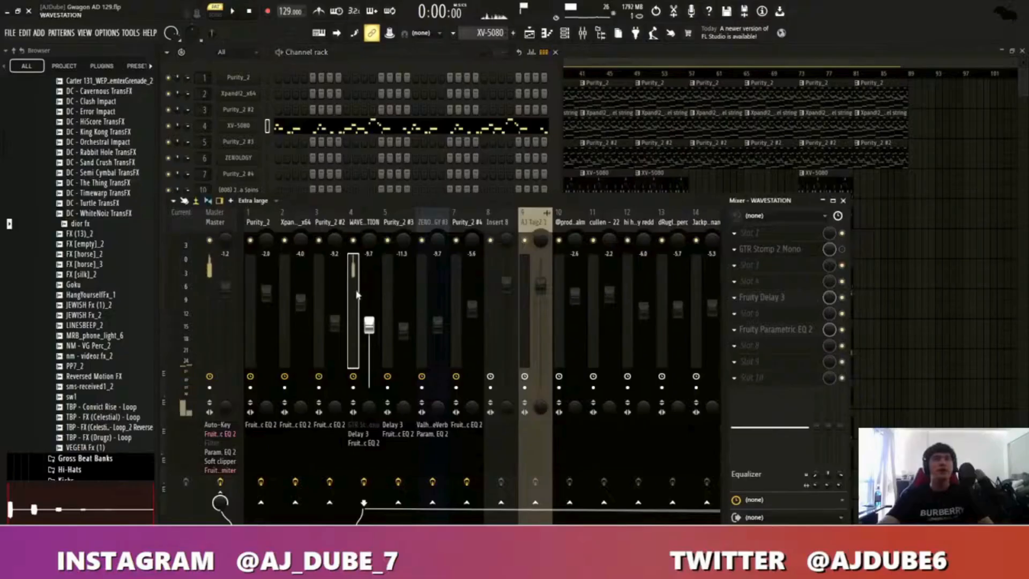
{"action": "left_click", "coordinate": [774, 303]}
{"action": "mouse_move", "coordinate": [446, 205]}
{"action": "left_mouse_down"}
{"action": "mouse_move", "coordinate": [427, 206]}
{"action": "mouse_move", "coordinate": [437, 206]}
{"action": "left_mouse_up"}
{"action": "left_click", "coordinate": [651, 199]}
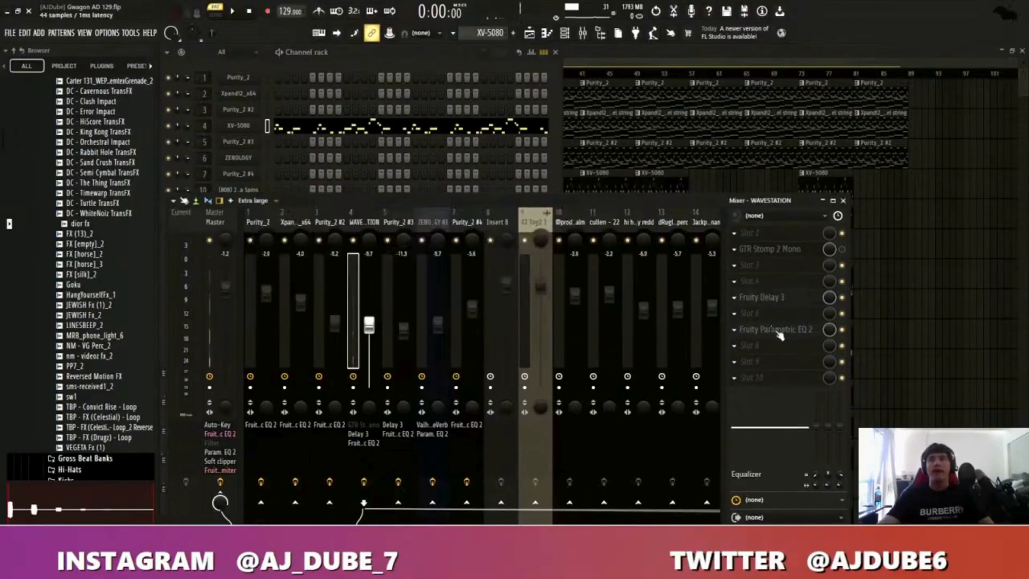
{"action": "left_click", "coordinate": [776, 329]}
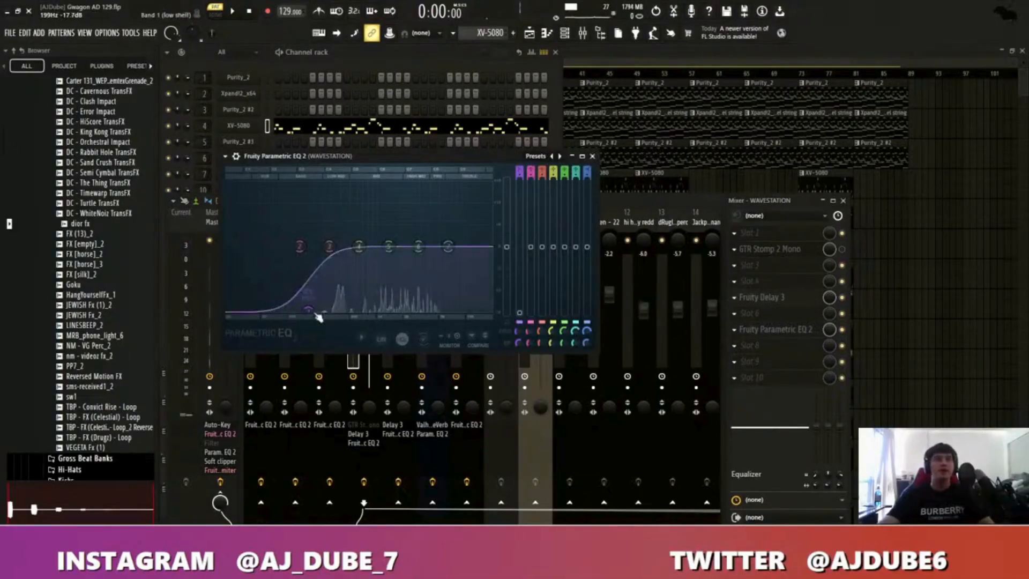
{"action": "left_click", "coordinate": [592, 156]}
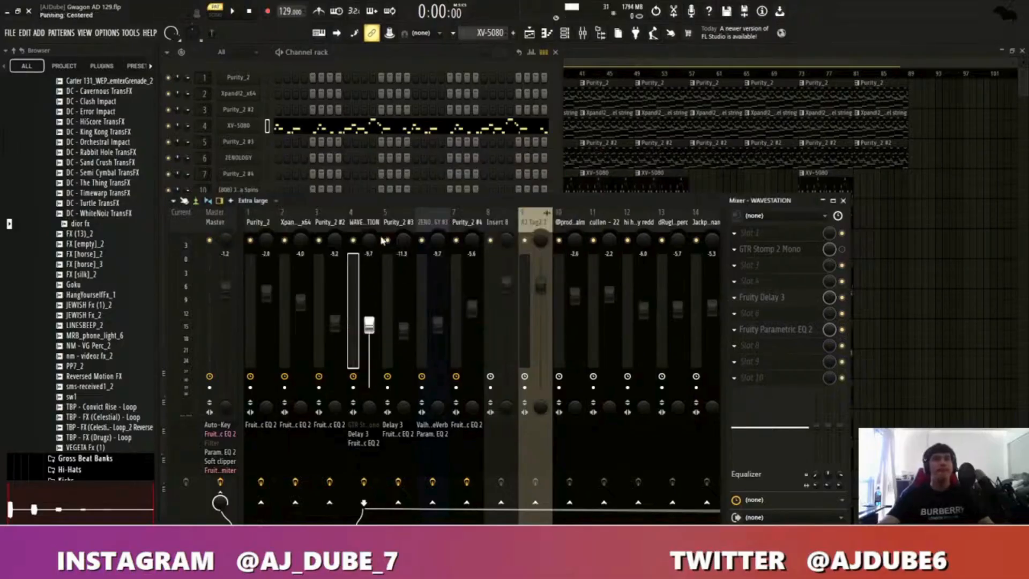
{"action": "right_click", "coordinate": [714, 188]}
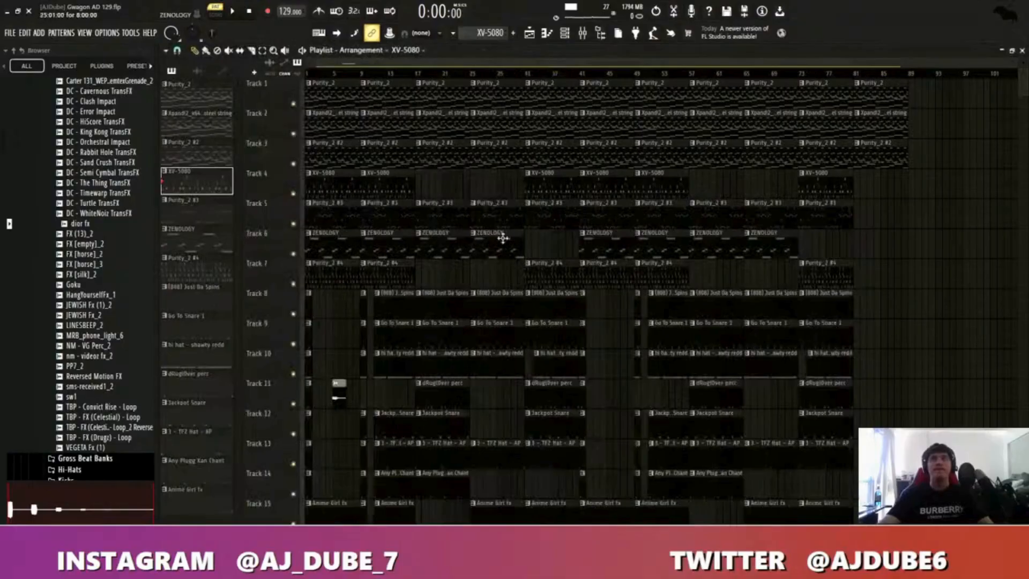
- Select the Purity_2 #3 pattern and check the preset and sound category in its Purity instrument
{"action": "left_click", "coordinate": [335, 214]}
{"action": "scroll", "coordinate": [327, 222], "scroll_direction": "up", "scroll_amount": 4}
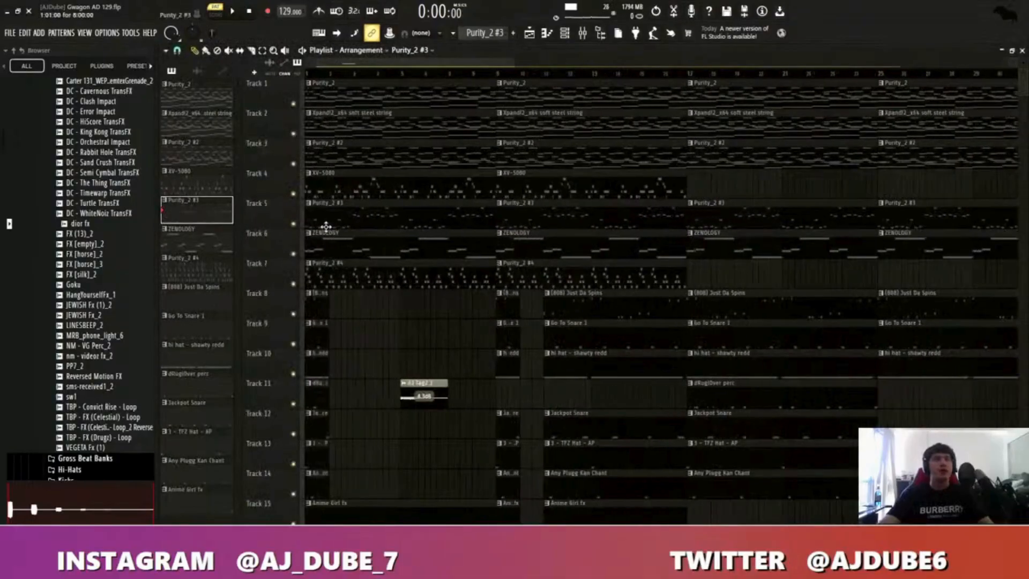
{"action": "scroll", "coordinate": [317, 213], "scroll_direction": "down", "scroll_amount": 4}
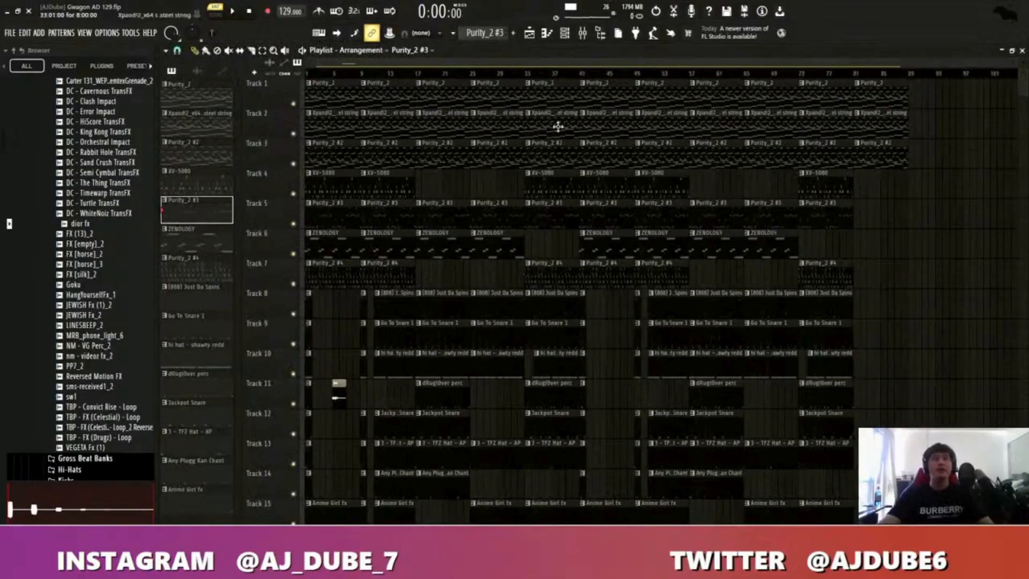
{"action": "left_click", "coordinate": [564, 32]}
{"action": "left_click", "coordinate": [239, 141]}
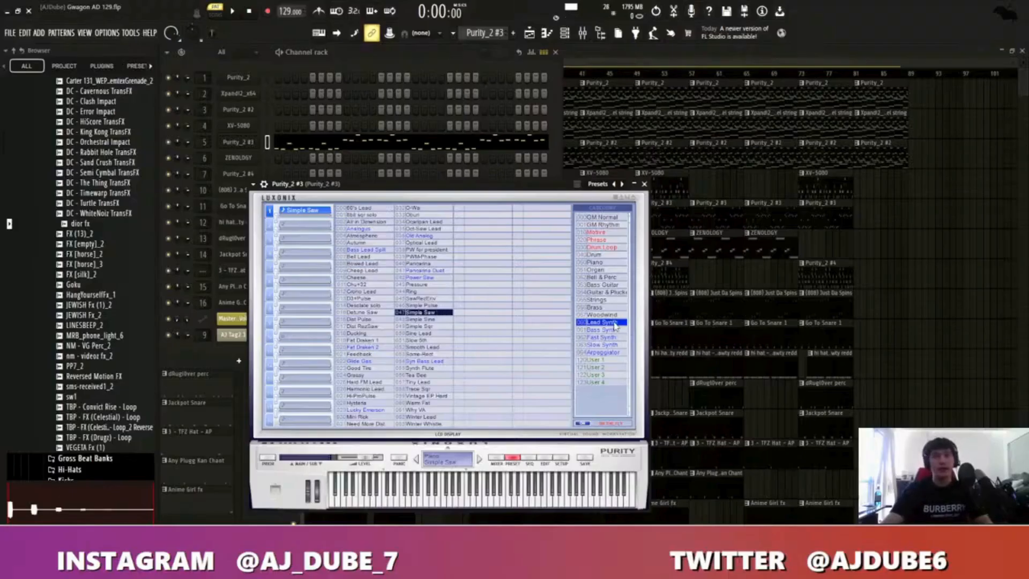
{"action": "left_click", "coordinate": [645, 184]}
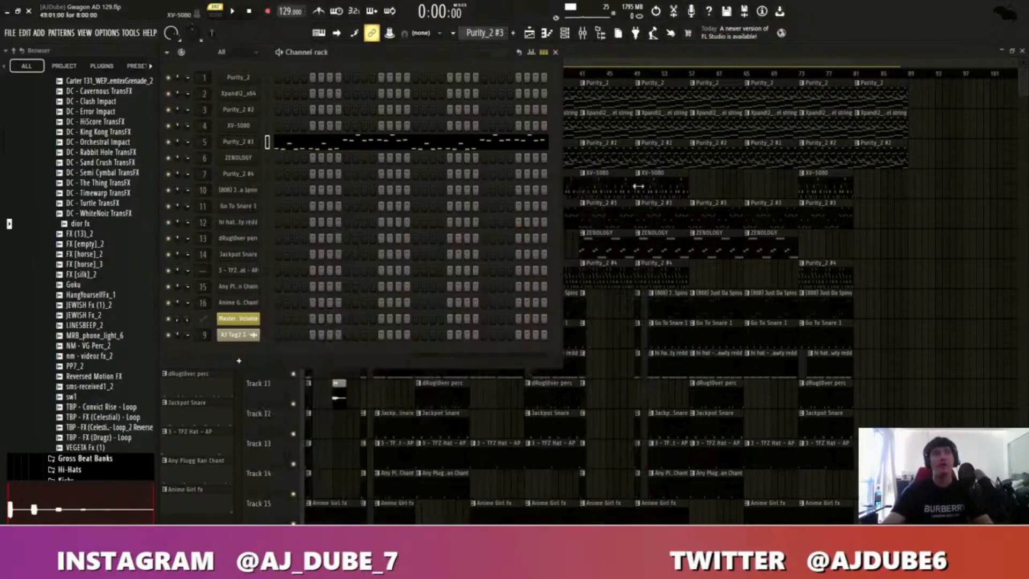
- Open the Purity_2 #3 pattern in the piano roll, play it back and examine the notes in its first two bars
{"action": "left_click", "coordinate": [316, 143]}
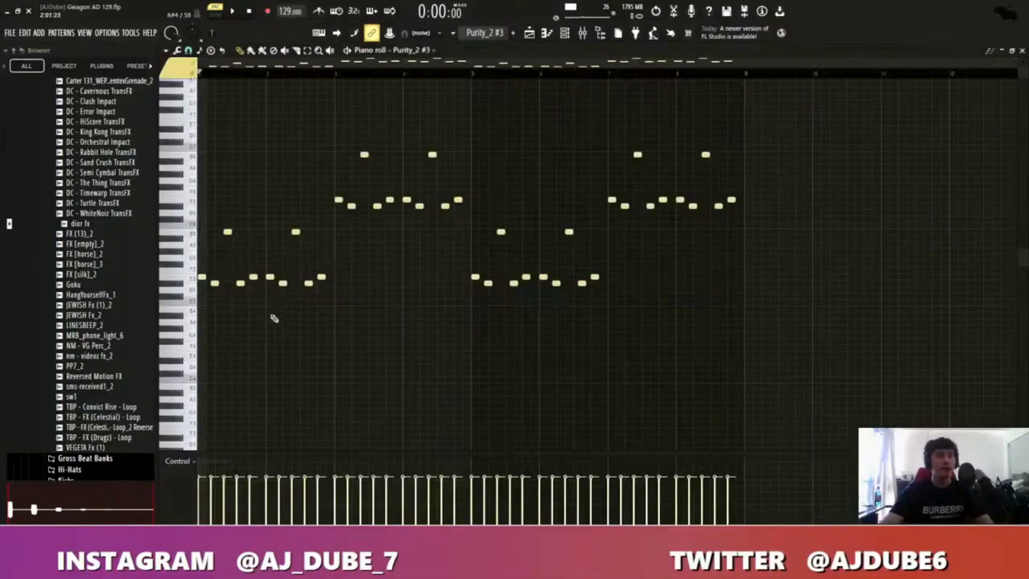
{"action": "key", "text": "space"}
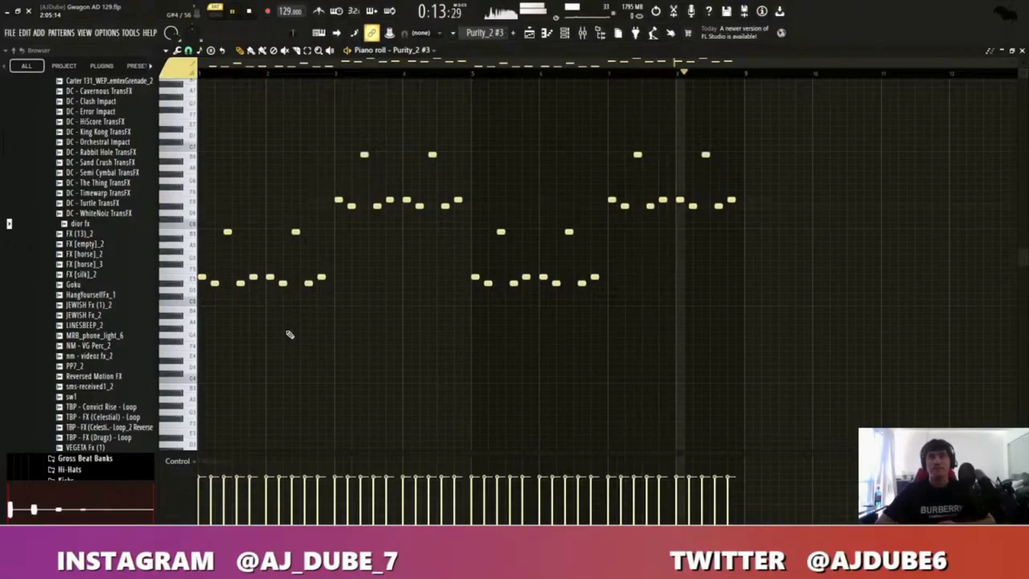
{"action": "key", "text": "space"}
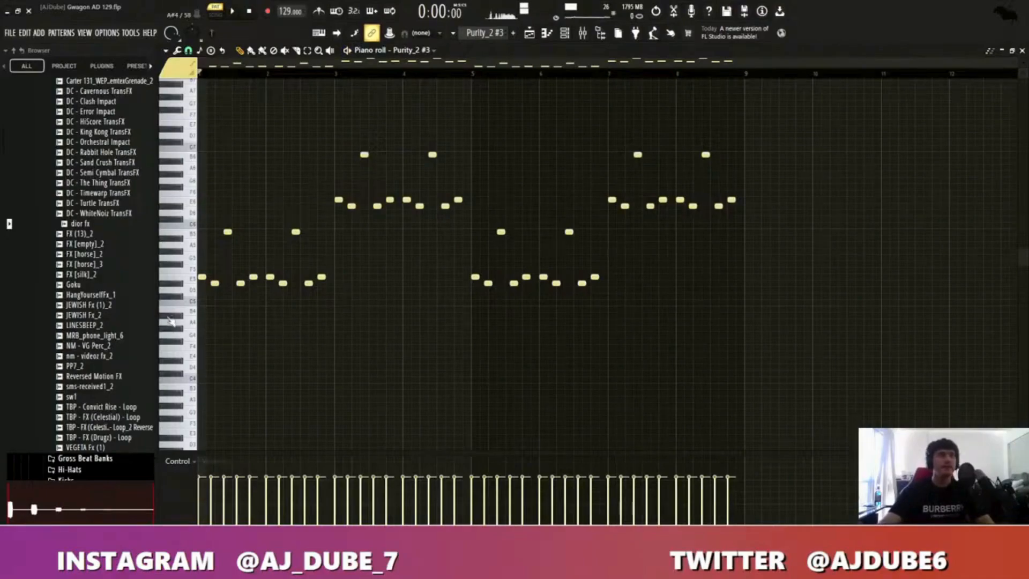
{"action": "scroll", "coordinate": [187, 290], "scroll_direction": "up", "scroll_amount": 4}
{"action": "left_click_drag", "start_coordinate": [651, 161], "coordinate": [198, 448]}
{"action": "scroll", "coordinate": [287, 356], "scroll_direction": "down", "scroll_amount": 4}
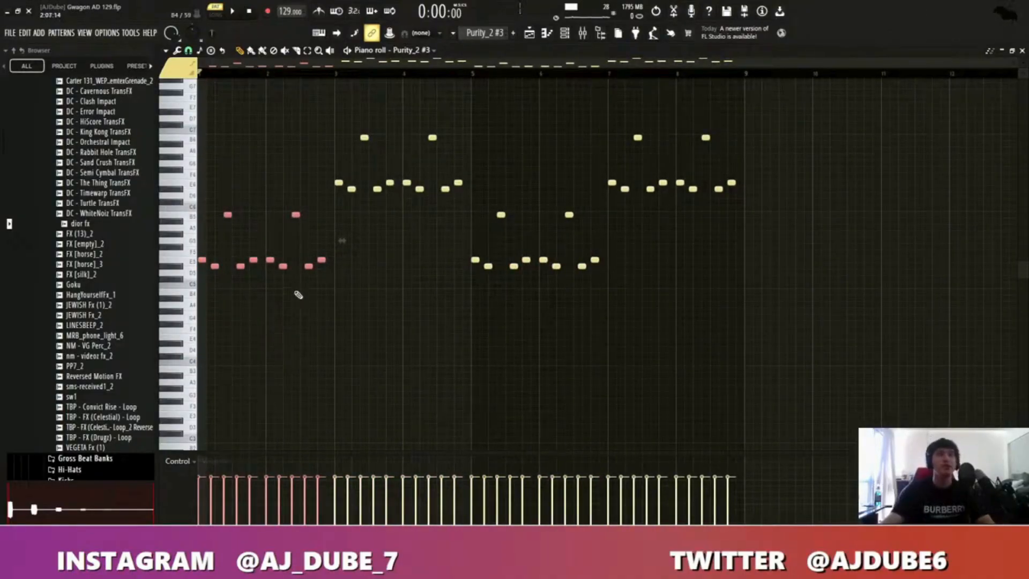
- Replace the notes in bars 3 and 4 with a copy of bars 1 and 2 raised one octave, then leave the piano roll
{"action": "left_click_drag", "start_coordinate": [472, 199], "coordinate": [330, 110]}
{"action": "key", "text": "Delete"}
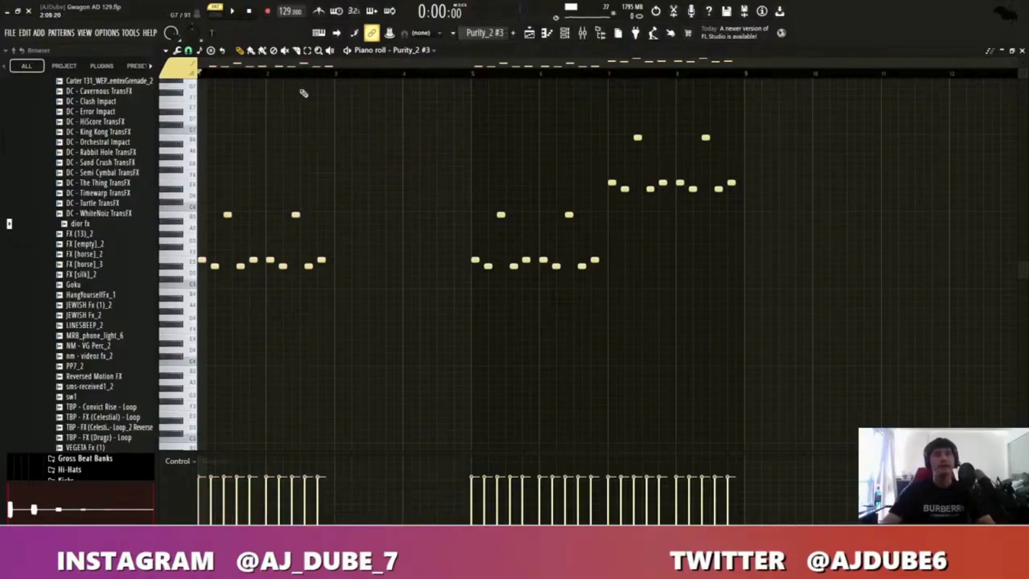
{"action": "left_click_drag", "start_coordinate": [396, 212], "coordinate": [198, 307]}
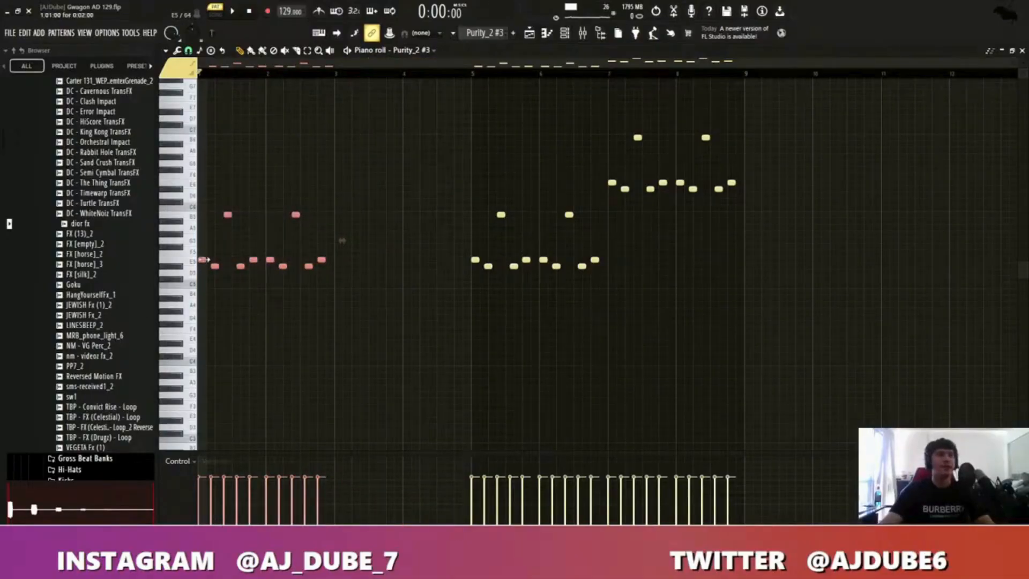
{"action": "left_click_drag", "start_coordinate": [203, 259], "coordinate": [336, 259]}
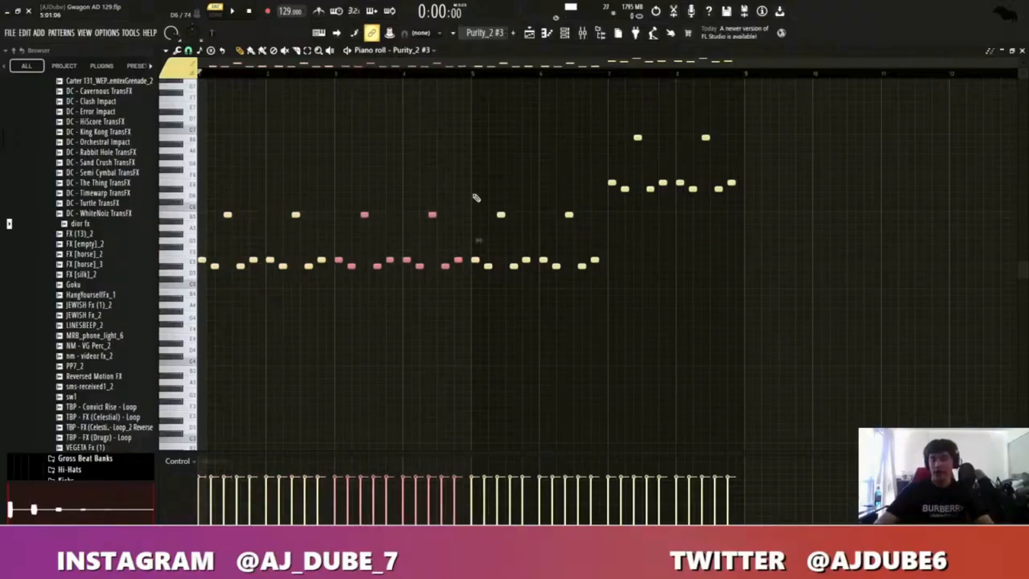
{"action": "key", "text": "ctrl+Up"}
{"action": "left_click", "coordinate": [438, 365], "text": "ctrl"}
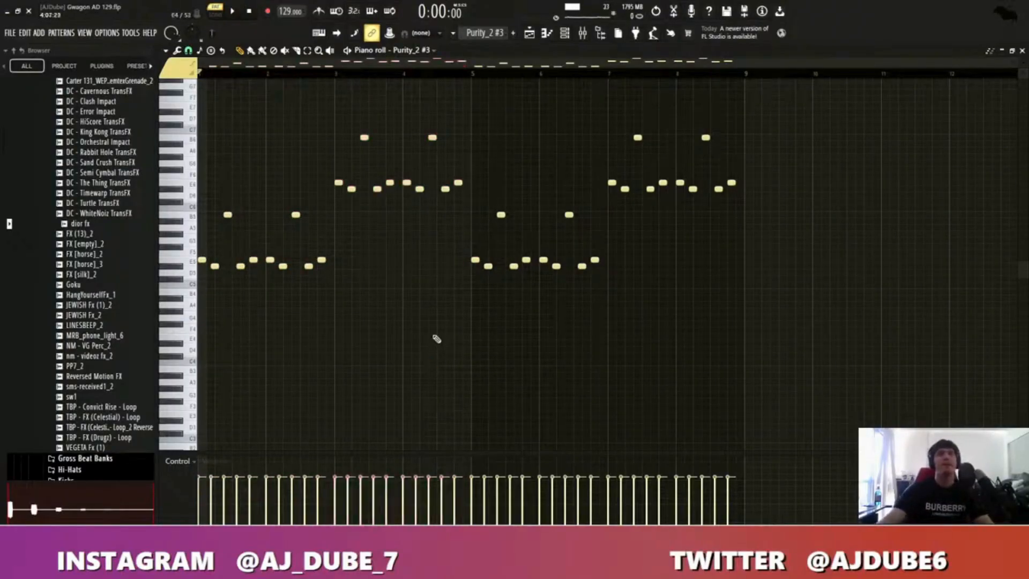
{"action": "key", "text": "Escape"}
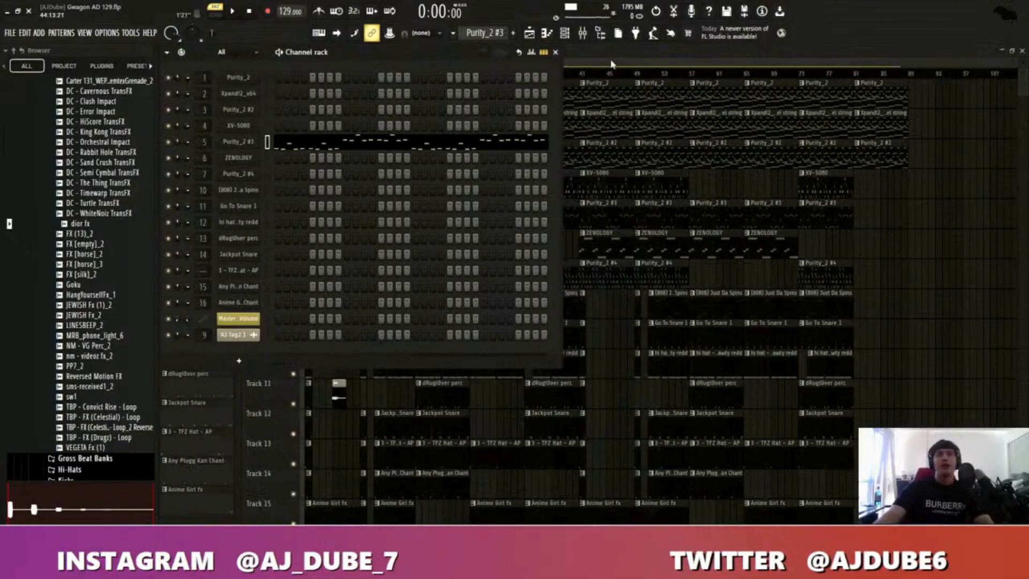
- Inspect Fruity Delay 3 and Fruity Parametric EQ 2 on the Purity_2 #3 mixer track, then return to the playlist
{"action": "left_click", "coordinate": [583, 33]}
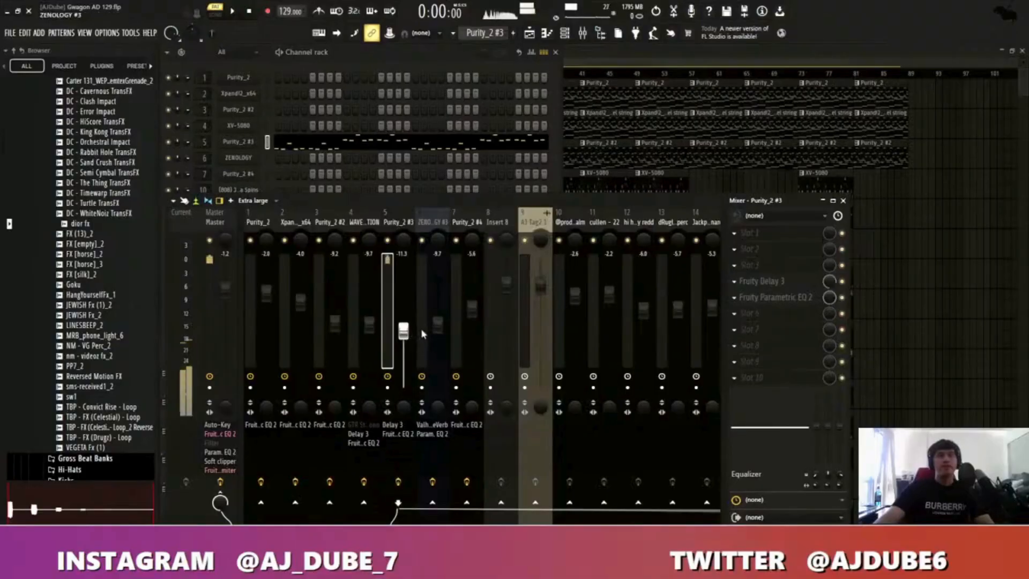
{"action": "left_click", "coordinate": [778, 283]}
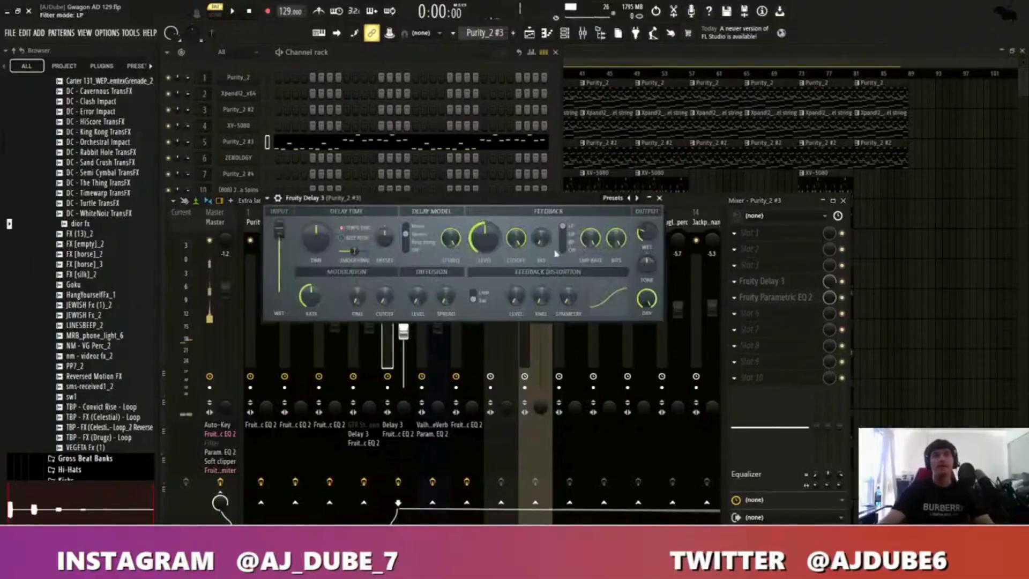
{"action": "left_click", "coordinate": [772, 297]}
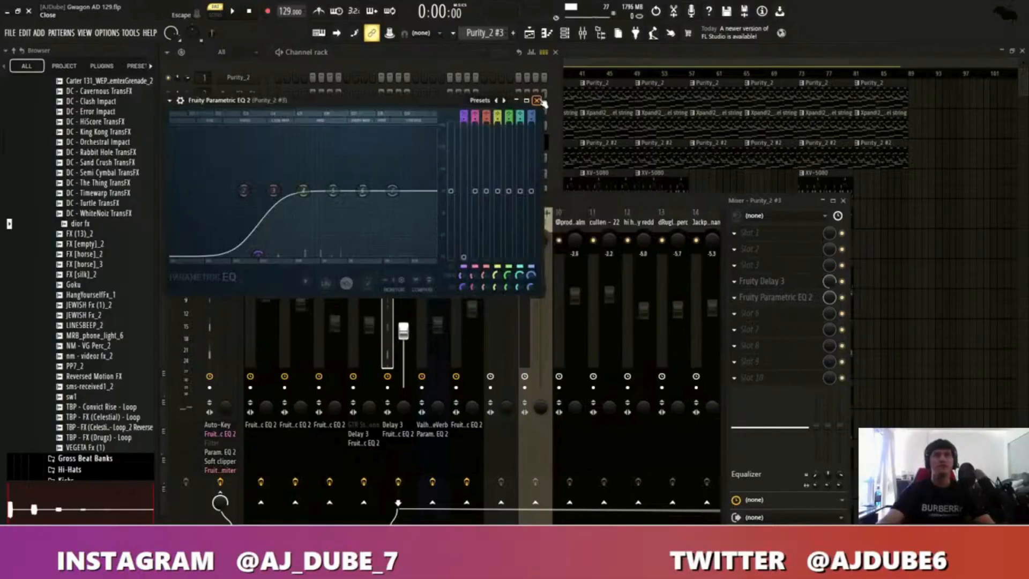
{"action": "left_click", "coordinate": [537, 101]}
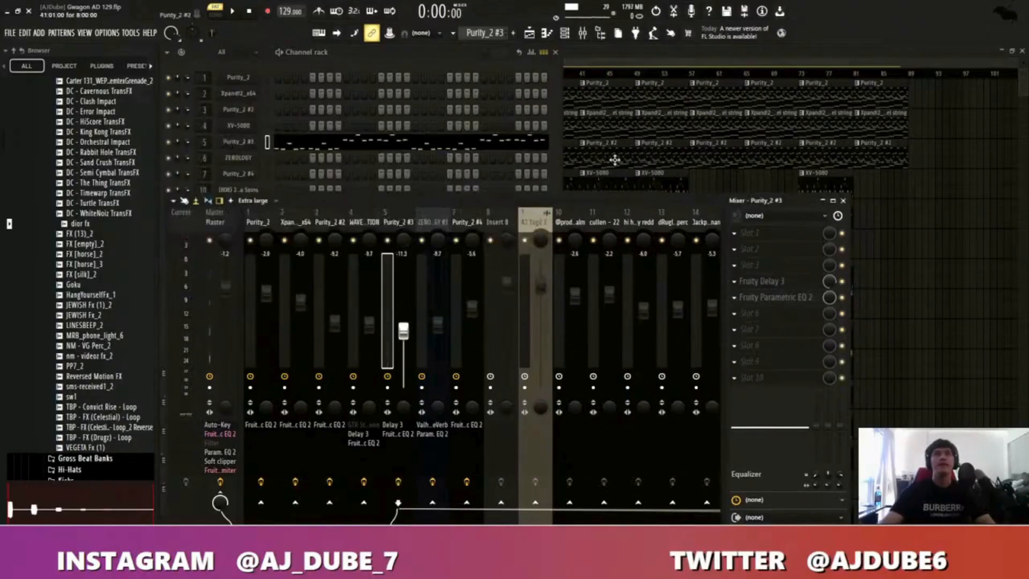
{"action": "right_click", "coordinate": [702, 182]}
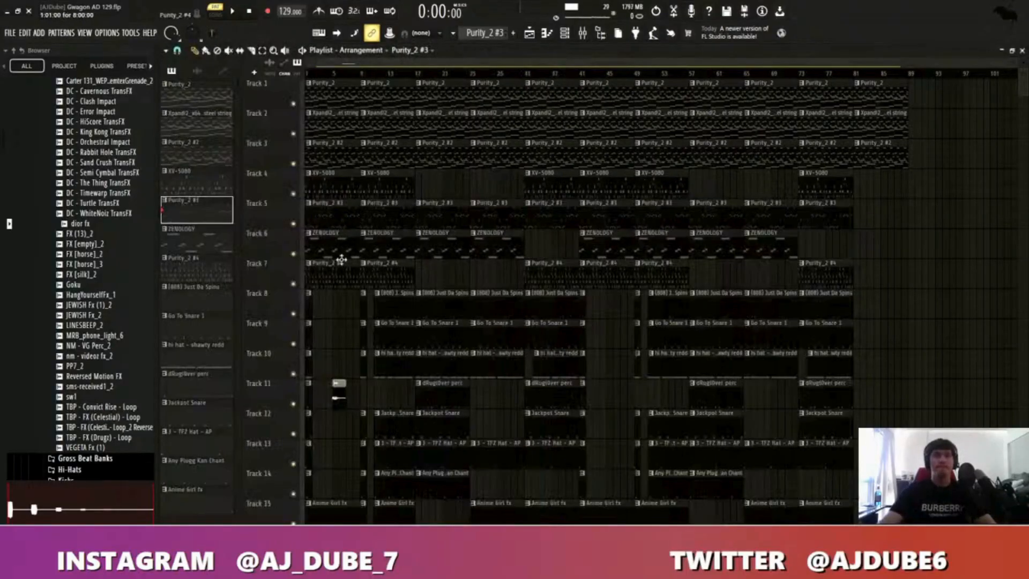
- Select the ZENOLOGY pattern, open its notes, and check the ZENOLOGY instrument's AX Violin preset in the tone browser
{"action": "left_click", "coordinate": [322, 245]}
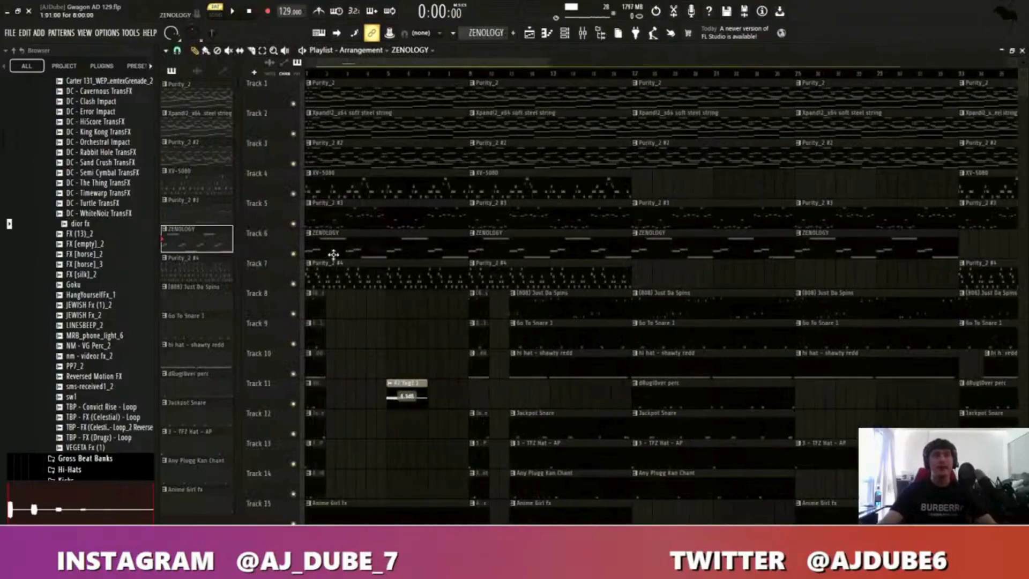
{"action": "double_click", "coordinate": [335, 241]}
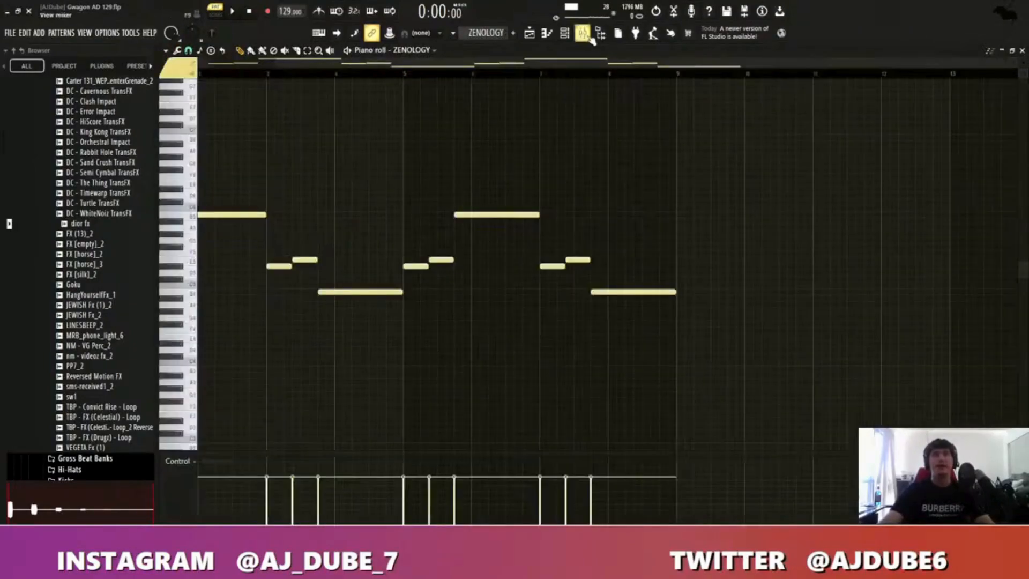
{"action": "left_click", "coordinate": [565, 35]}
{"action": "left_click", "coordinate": [243, 159]}
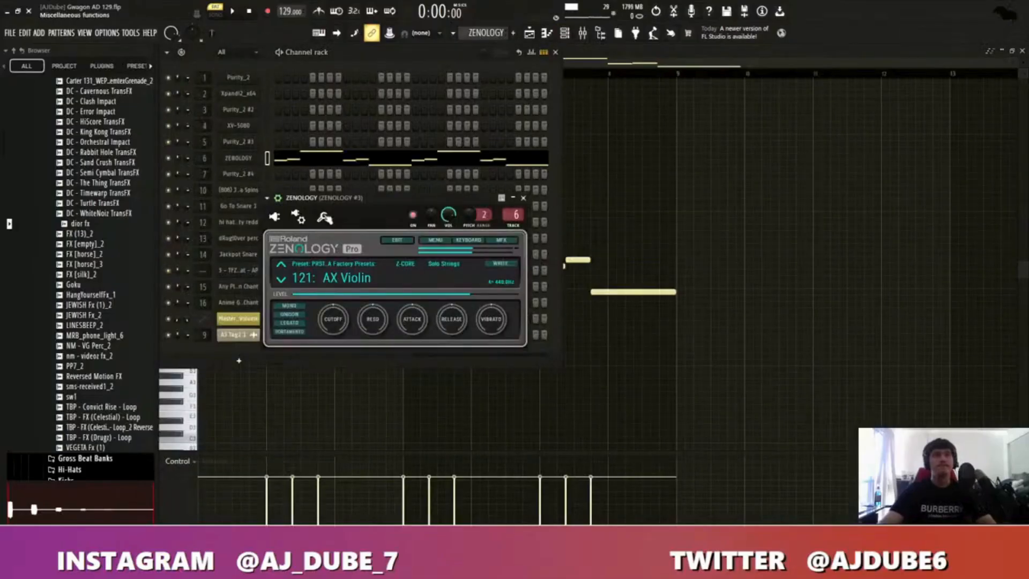
{"action": "left_click", "coordinate": [374, 280]}
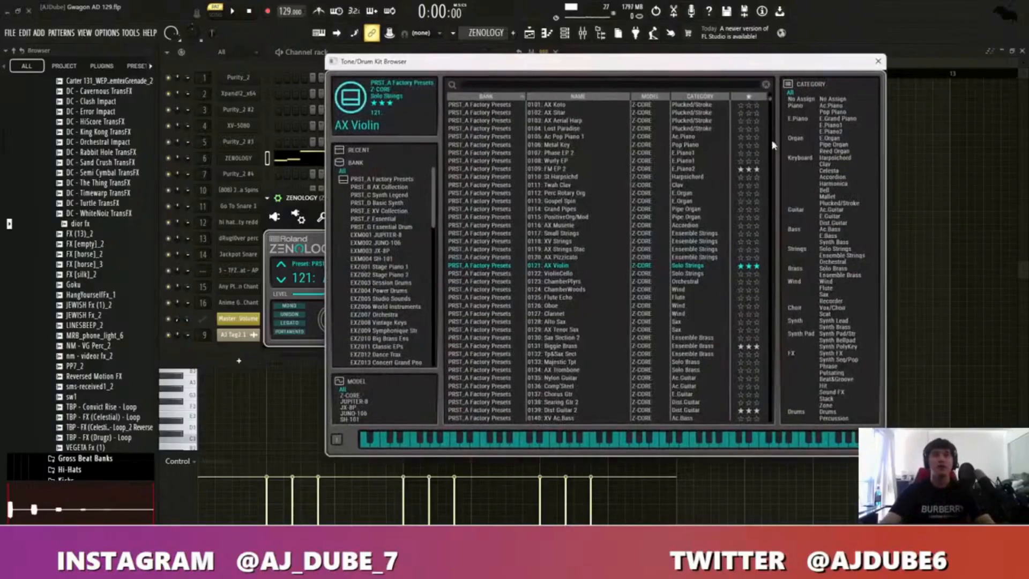
{"action": "left_click", "coordinate": [876, 62]}
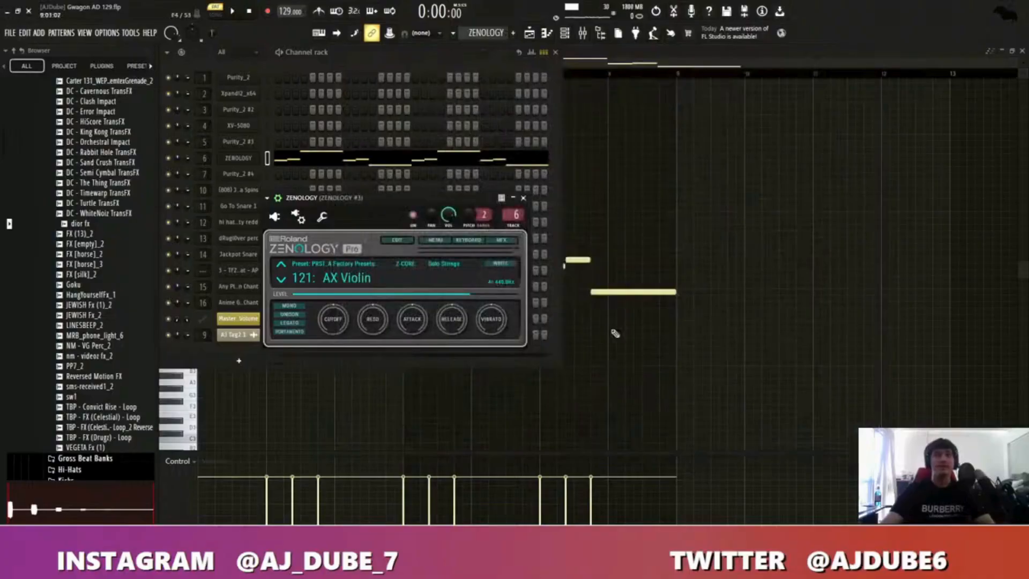
- Return to the ZENOLOGY pattern's piano roll, play it back and examine its notes from the first bar
{"action": "right_click", "coordinate": [835, 313]}
{"action": "scroll", "coordinate": [353, 416], "scroll_direction": "left", "scroll_amount": 2}
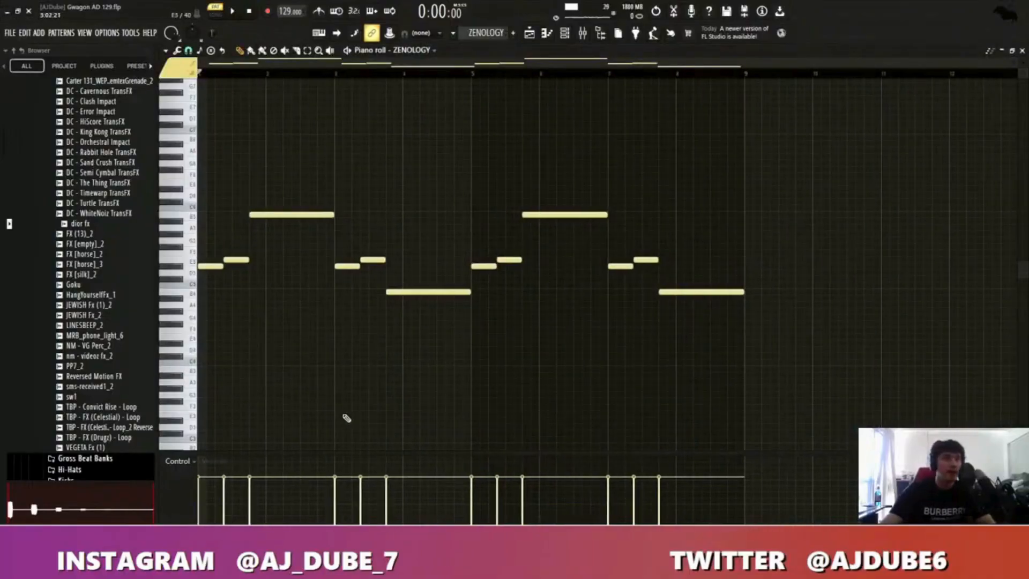
{"action": "key", "text": "space"}
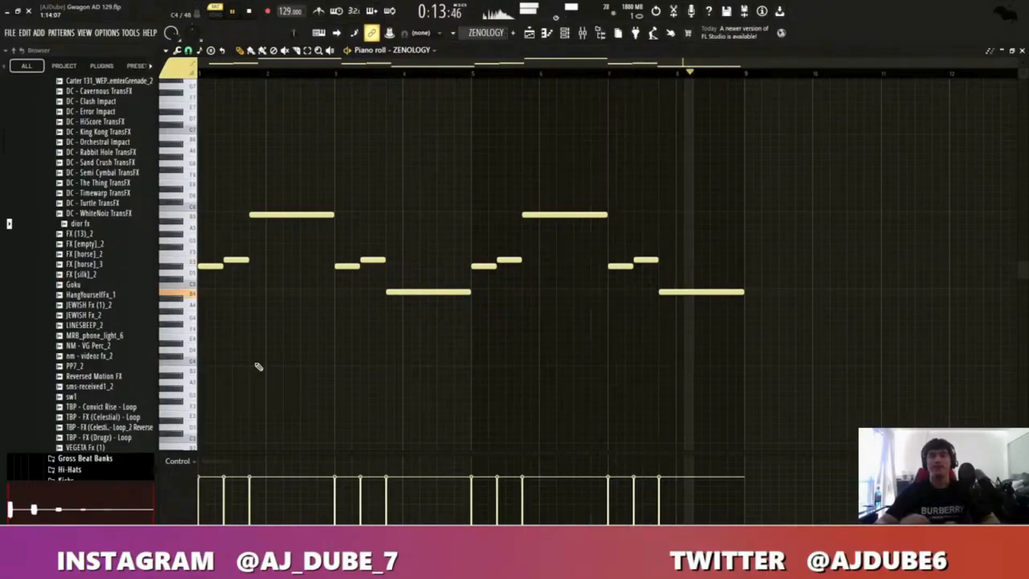
{"action": "key", "text": "space"}
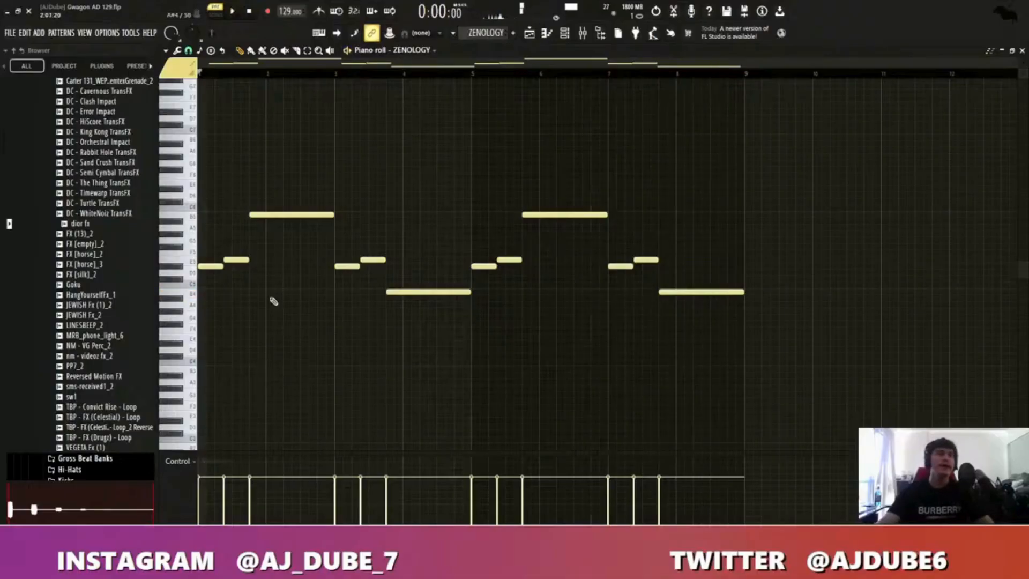
- Replace the ZENOLOGY notes in bars 3 and 4 with a copy of bars 1 and 2, lowering the copied long note one octave
{"action": "right_click", "coordinate": [358, 265]}
{"action": "right_click", "coordinate": [373, 260]}
{"action": "right_click", "coordinate": [428, 292]}
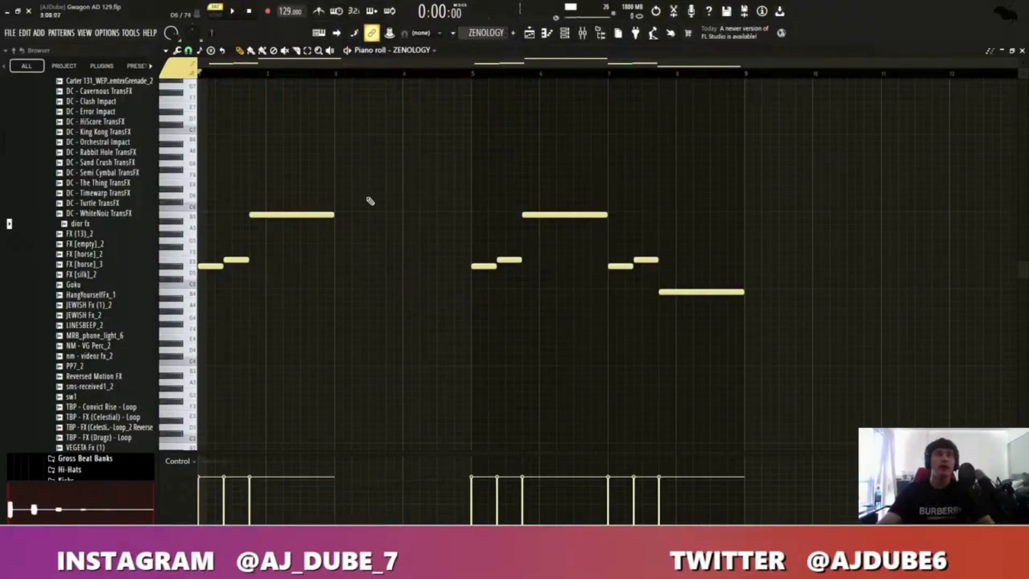
{"action": "left_click_drag", "start_coordinate": [373, 178], "coordinate": [196, 348]}
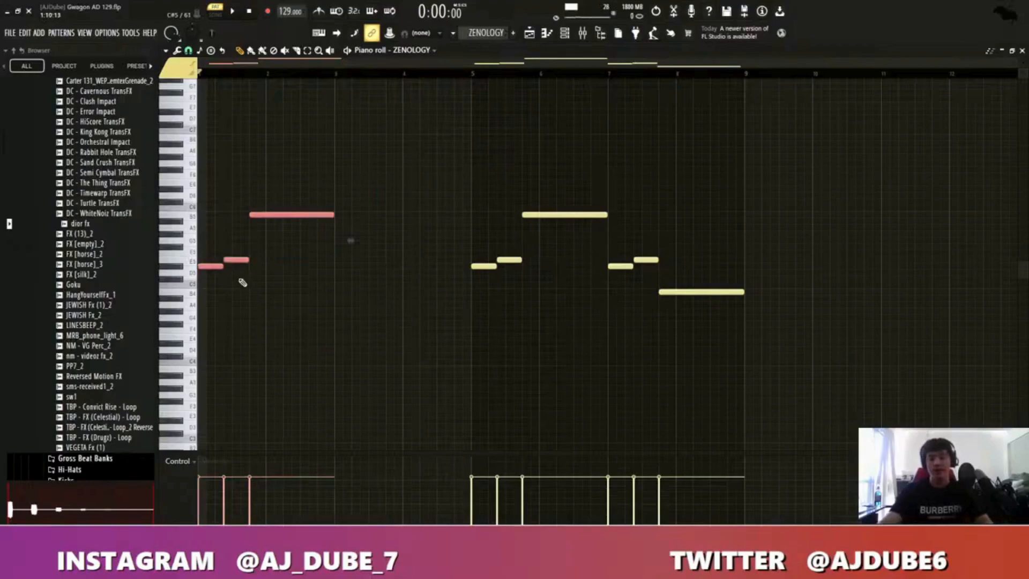
{"action": "key", "text": "ctrl+b"}
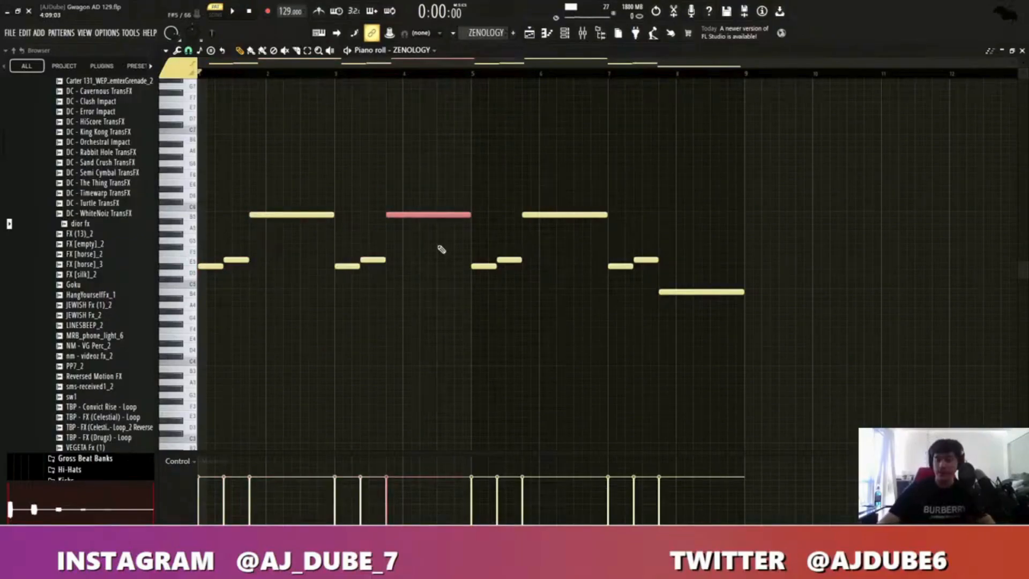
{"action": "key", "text": "shift+Down"}
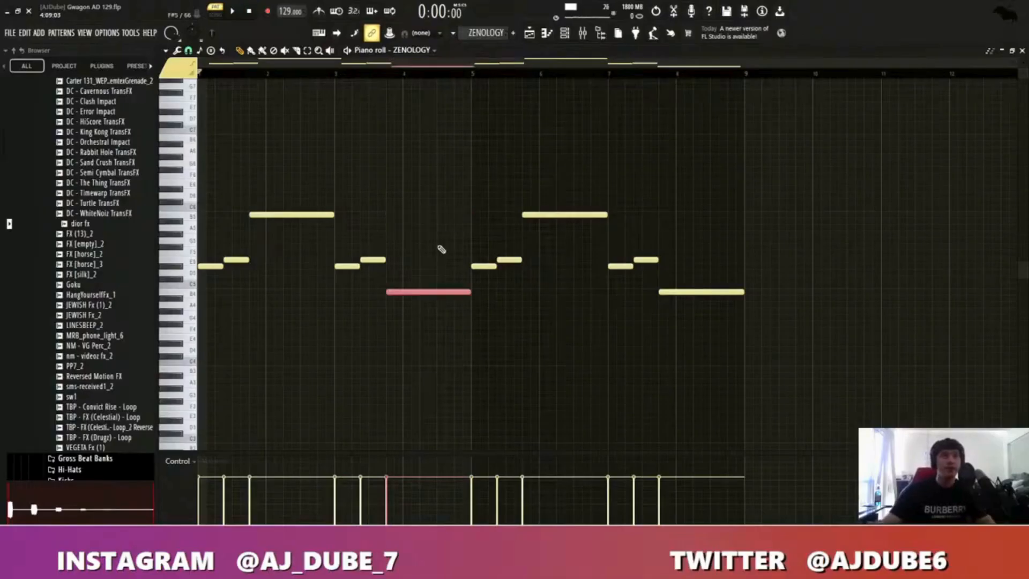
{"action": "key", "text": "ctrl+d"}
{"action": "key", "text": "F7"}
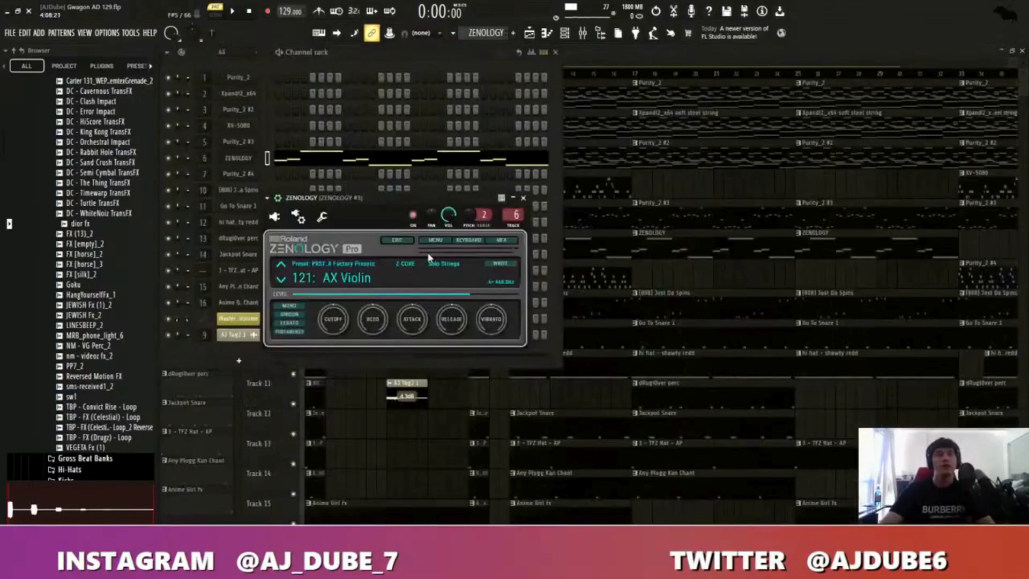
- Inspect ValhallaVintageVerb and Fruity Parametric EQ 2 on the ZENOLOGY #3 mixer track, then return to the playlist
{"action": "left_click", "coordinate": [583, 34]}
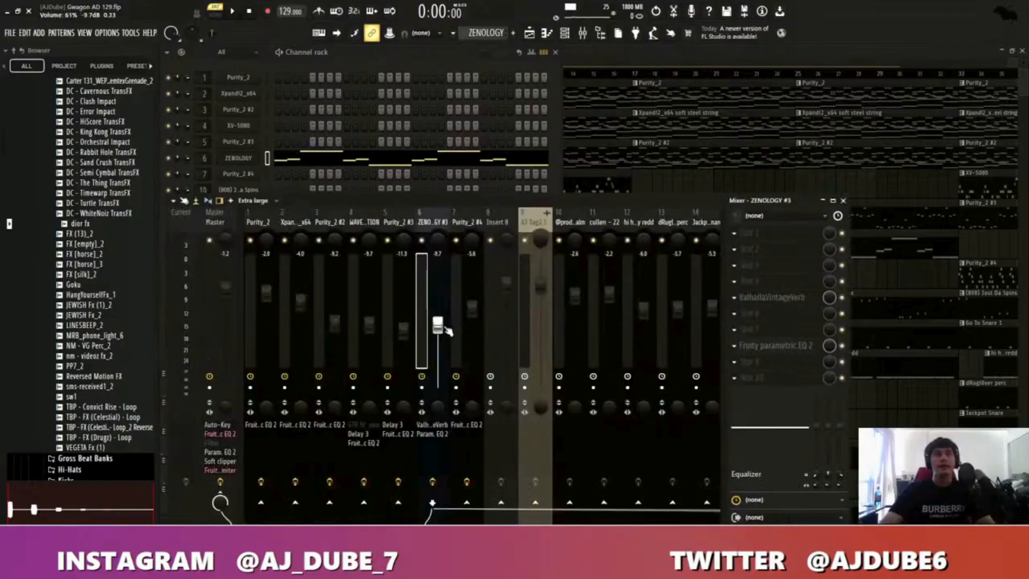
{"action": "left_click", "coordinate": [790, 308]}
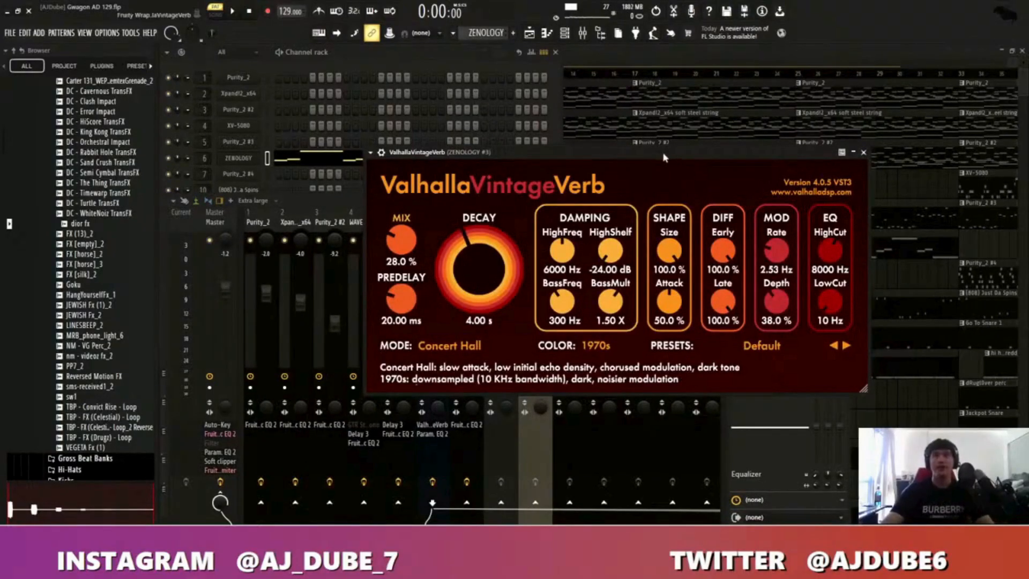
{"action": "left_click", "coordinate": [863, 153]}
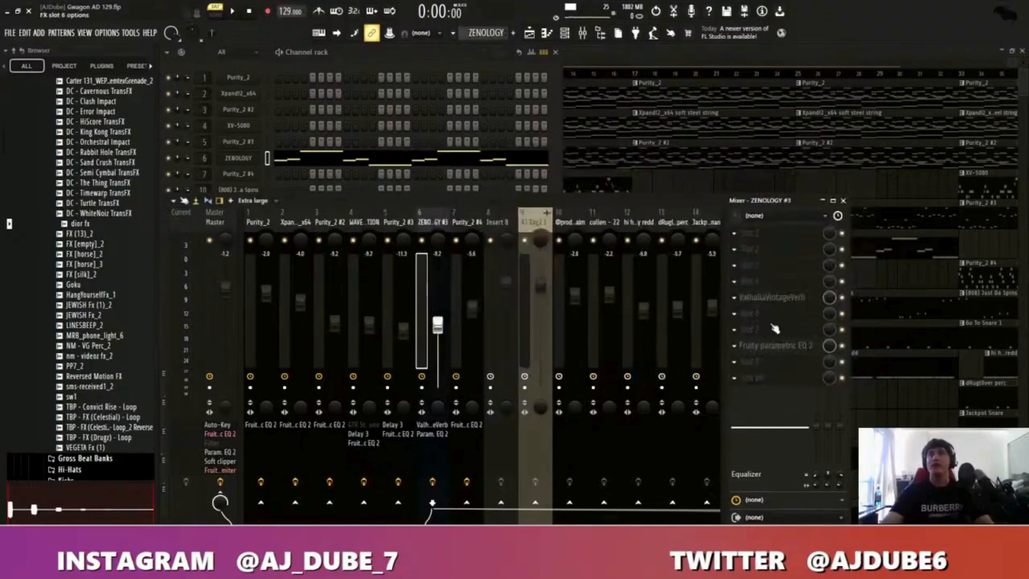
{"action": "left_click", "coordinate": [776, 328]}
{"action": "key", "text": "Escape"}
{"action": "key", "text": "Escape"}
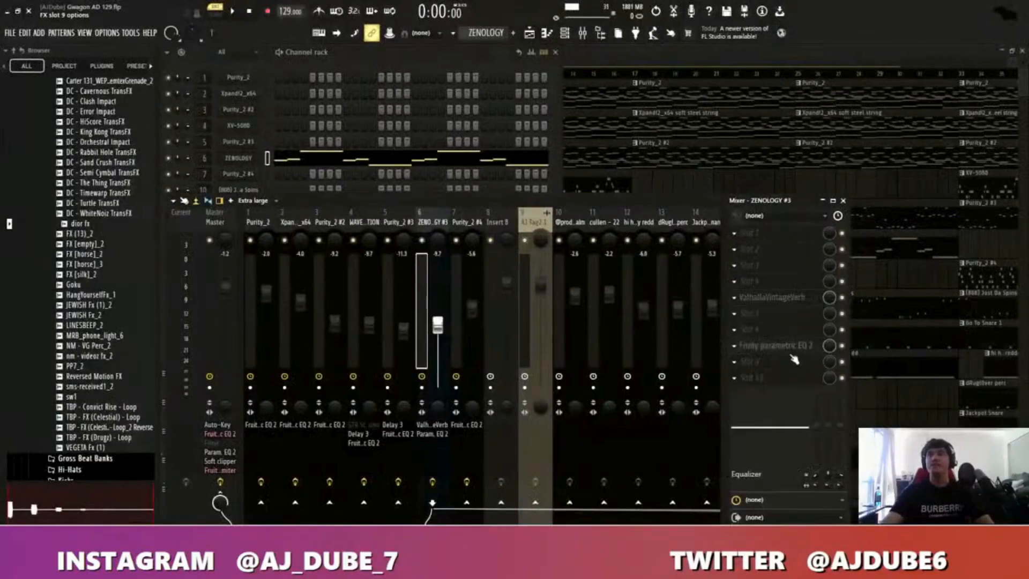
{"action": "left_click", "coordinate": [794, 350]}
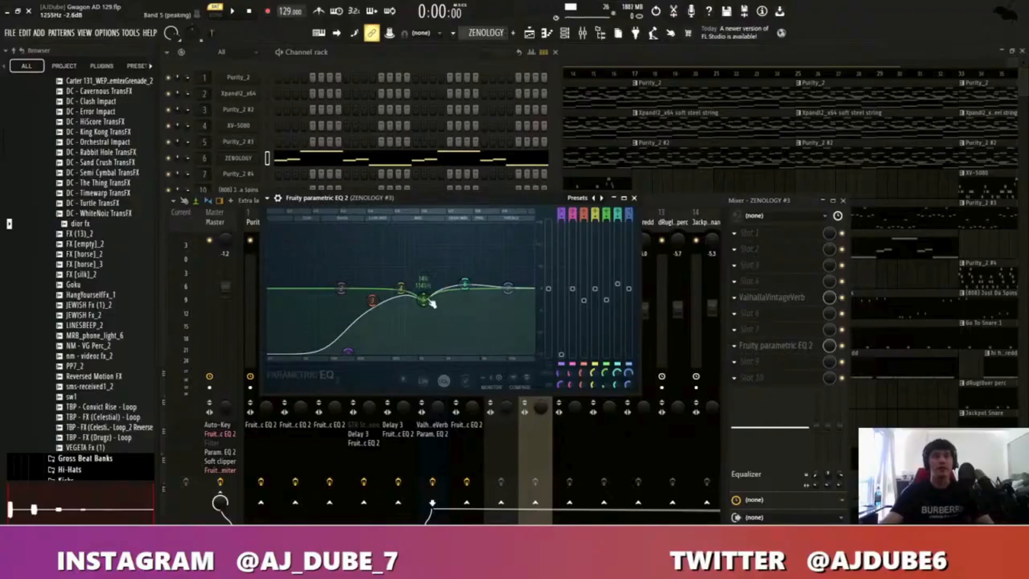
{"action": "left_click", "coordinate": [634, 198]}
{"action": "left_click", "coordinate": [664, 182]}
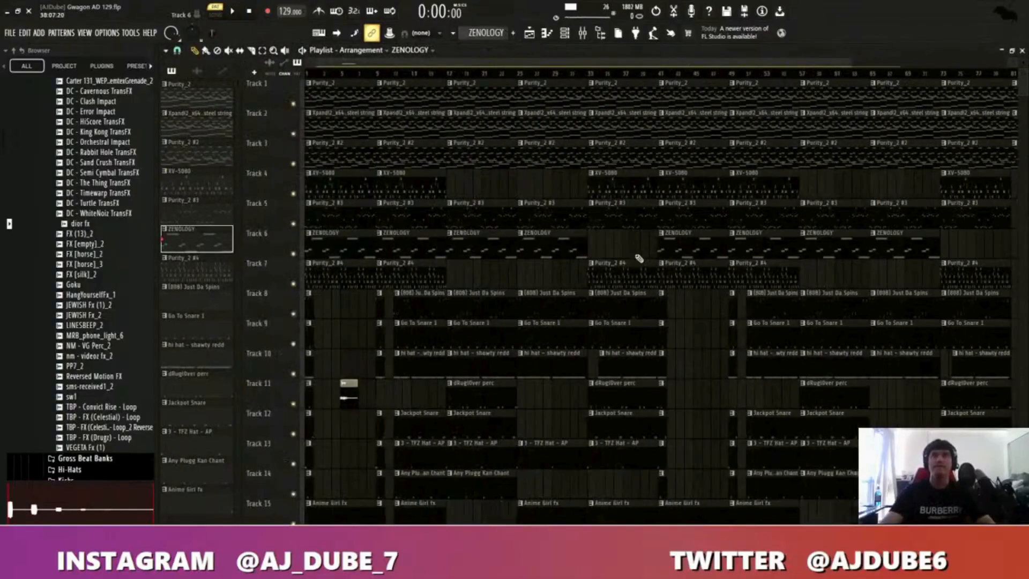
- Select the Purity_2 #4 pattern and check the Desolate solo preset and Lead Synth category in its Purity instrument
{"action": "left_click", "coordinate": [336, 283]}
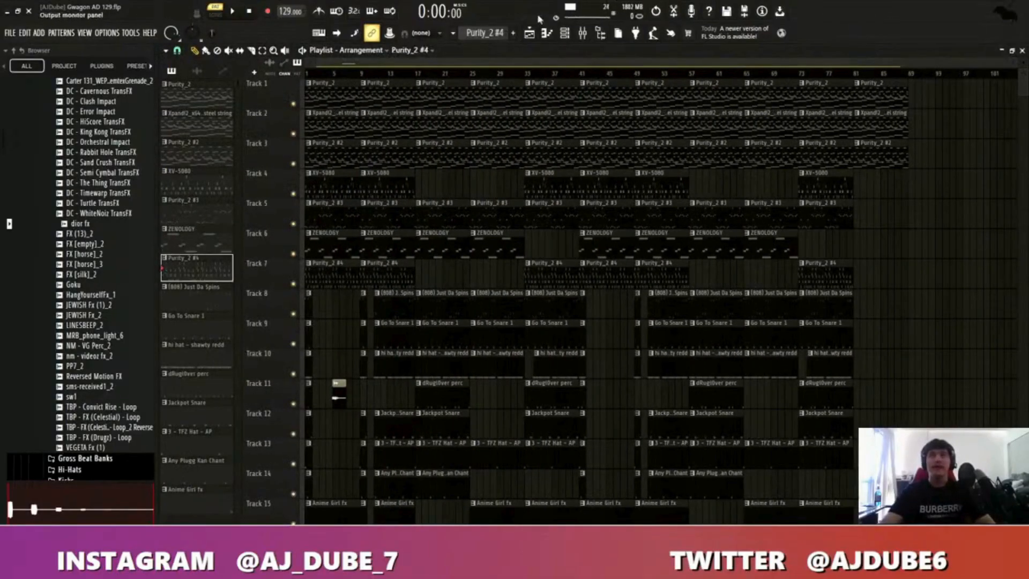
{"action": "left_click", "coordinate": [564, 33]}
{"action": "left_click", "coordinate": [239, 174]}
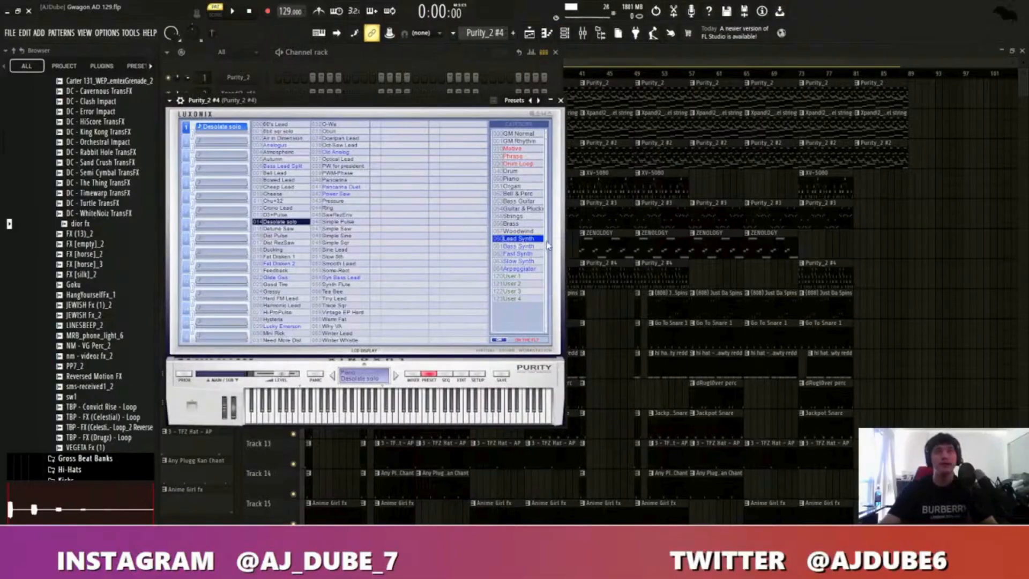
{"action": "right_click", "coordinate": [622, 334]}
- Open the Purity_2 #4 pattern in the piano roll, play it back to examine its notes, then leave the piano roll
{"action": "double_click", "coordinate": [339, 281]}
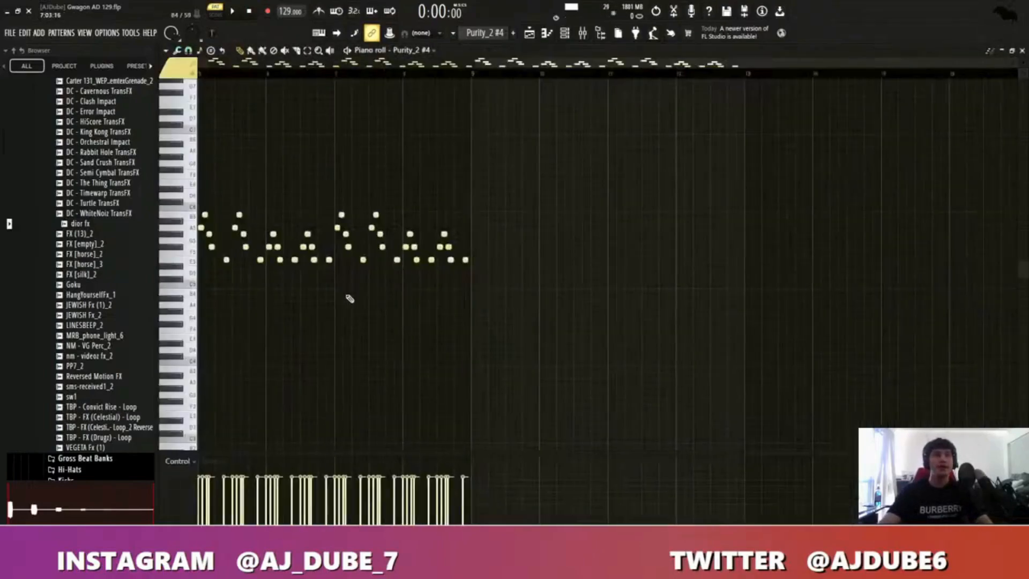
{"action": "key", "text": "space"}
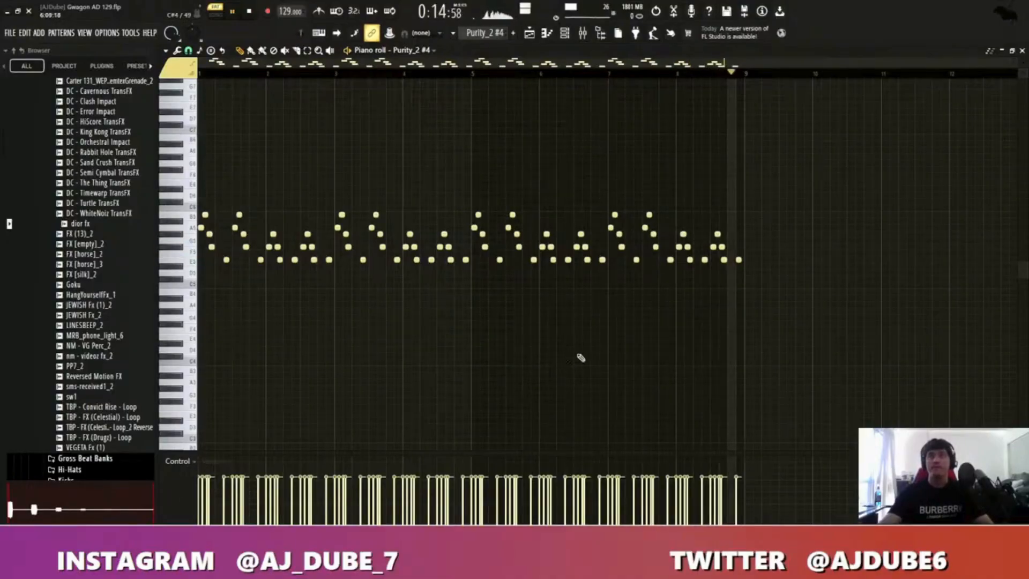
{"action": "key", "text": "space"}
{"action": "key", "text": "F5"}
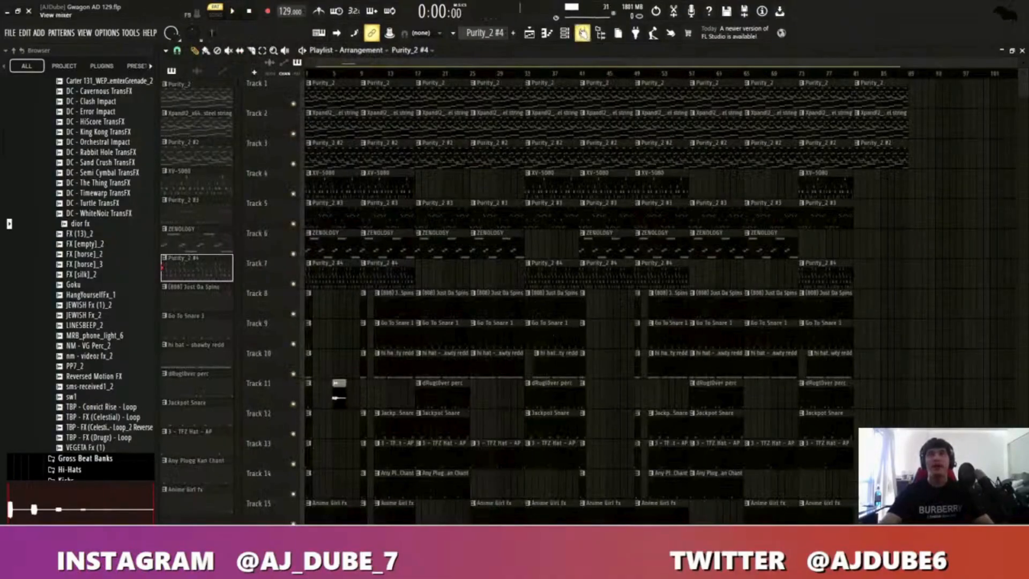
- Lower band 5 of Fruity Parametric EQ 2 on the Purity_2 #4 mixer track to -8.0 dB at 356 Hz, then close the mixer
{"action": "key", "text": "F9"}
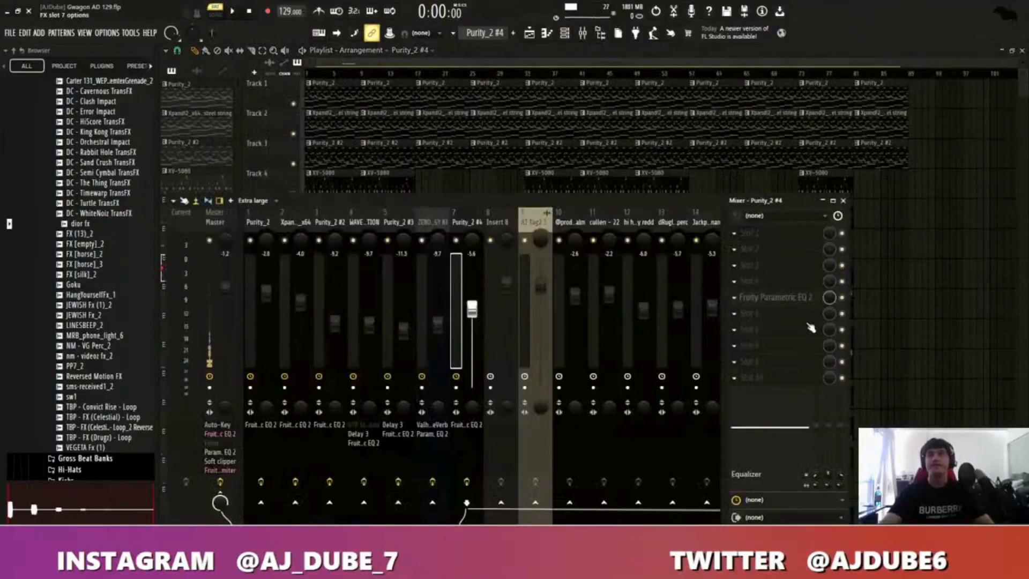
{"action": "left_click", "coordinate": [793, 298]}
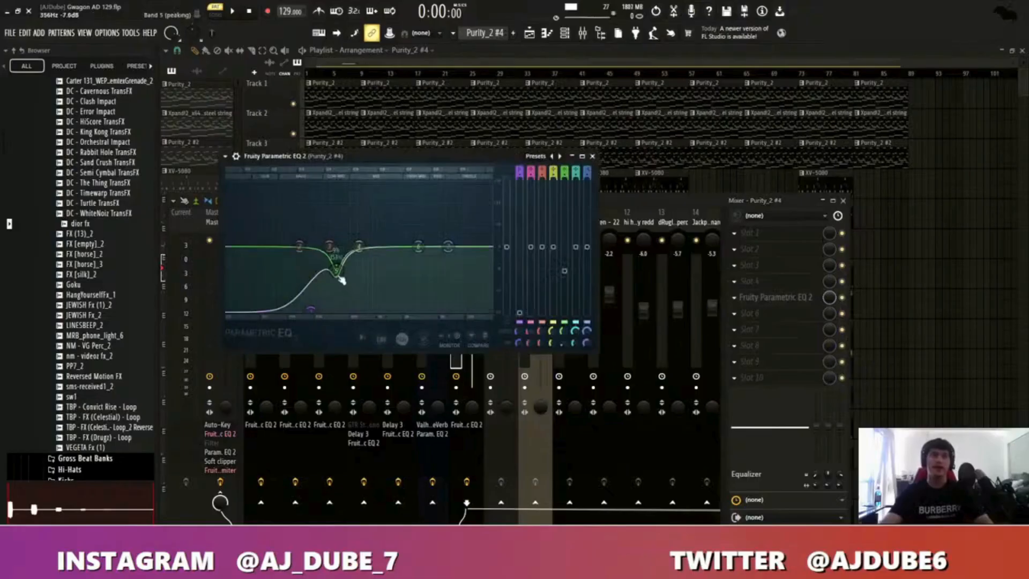
{"action": "left_click_drag", "start_coordinate": [341, 277], "coordinate": [342, 282]}
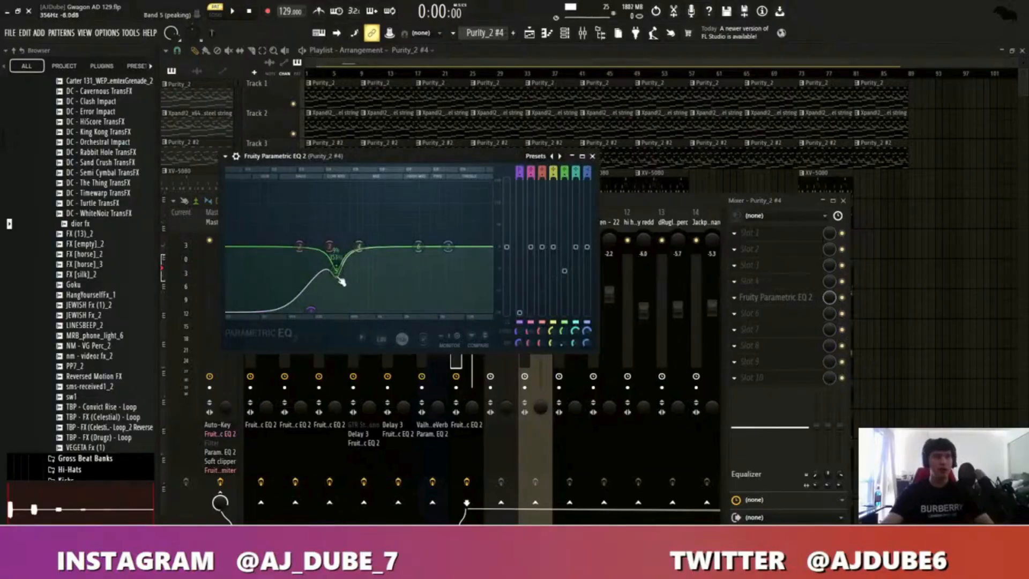
{"action": "left_click", "coordinate": [592, 156]}
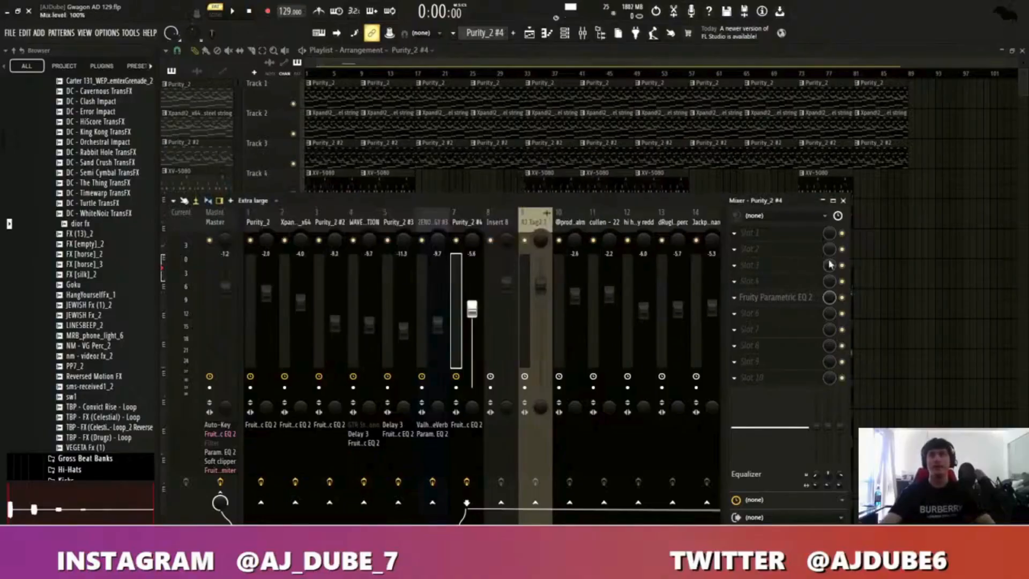
{"action": "key", "text": "F9"}
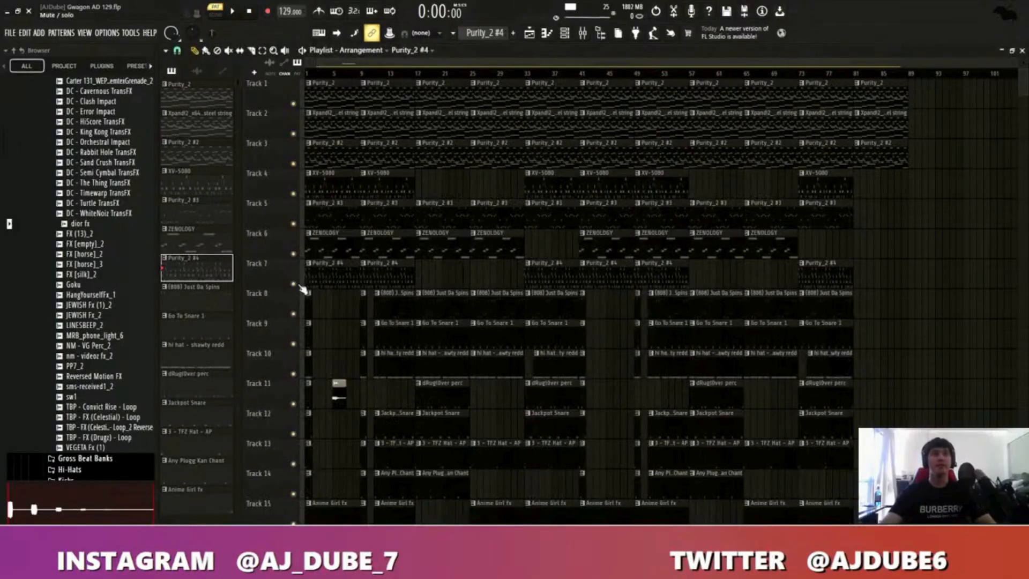
- Solo the seven melody tracks in the mixer, from Purity_2 through Purity_2 #4, then close the mixer
{"action": "key", "text": "F9"}
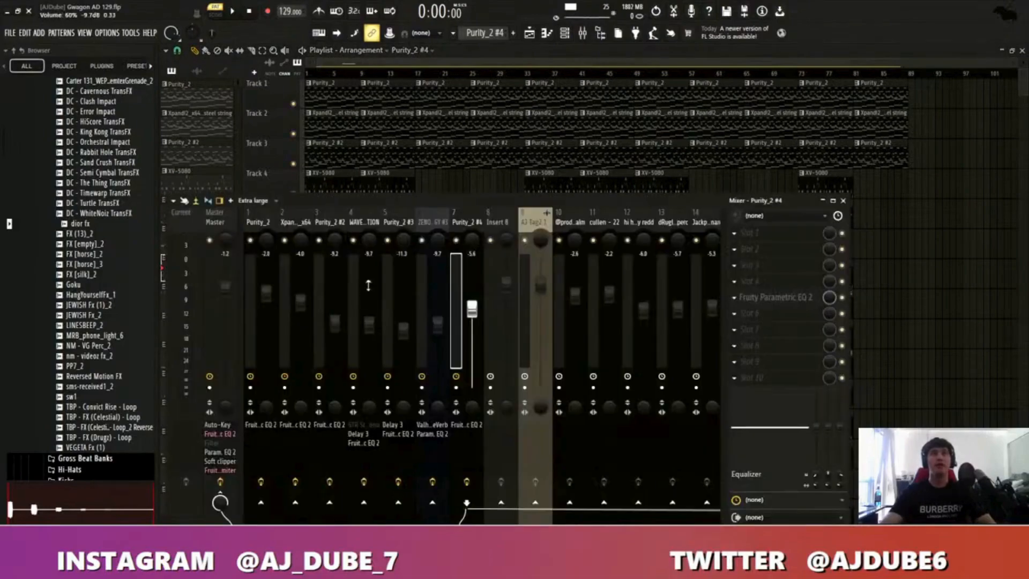
{"action": "right_click", "coordinate": [456, 239]}
{"action": "left_click", "coordinate": [421, 241]}
{"action": "left_click", "coordinate": [388, 241]}
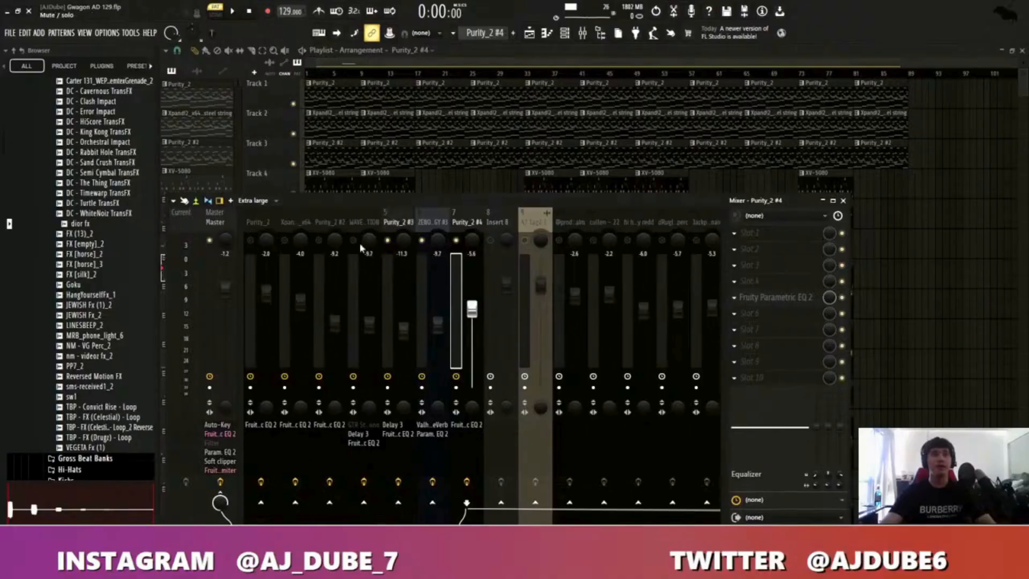
{"action": "left_click", "coordinate": [353, 241]}
{"action": "left_click", "coordinate": [319, 240]}
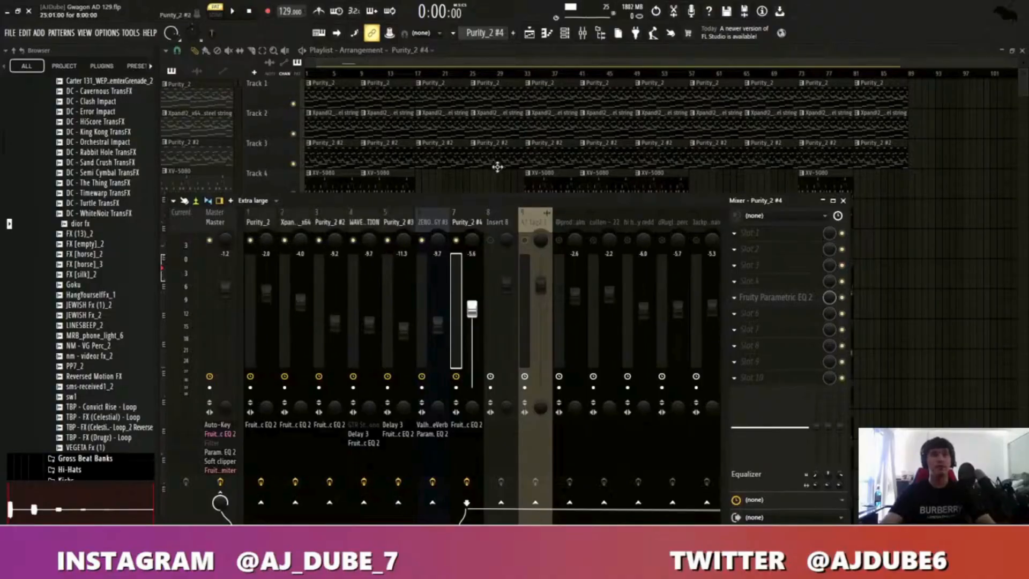
{"action": "key", "text": "F9"}
- Switch playback to song mode and play the arrangement from the beginning to hear the melody layers together
{"action": "scroll", "coordinate": [283, 253], "scroll_direction": "up", "scroll_amount": 5}
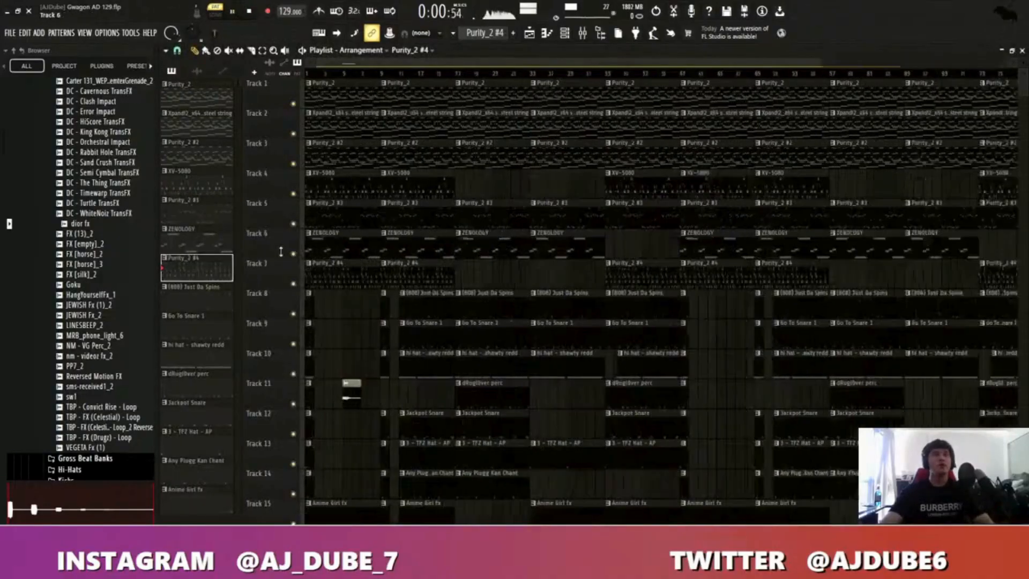
{"action": "scroll", "coordinate": [271, 253], "scroll_direction": "down", "scroll_amount": 4}
{"action": "key", "text": "space"}
{"action": "scroll", "coordinate": [266, 311], "scroll_direction": "up", "scroll_amount": 5}
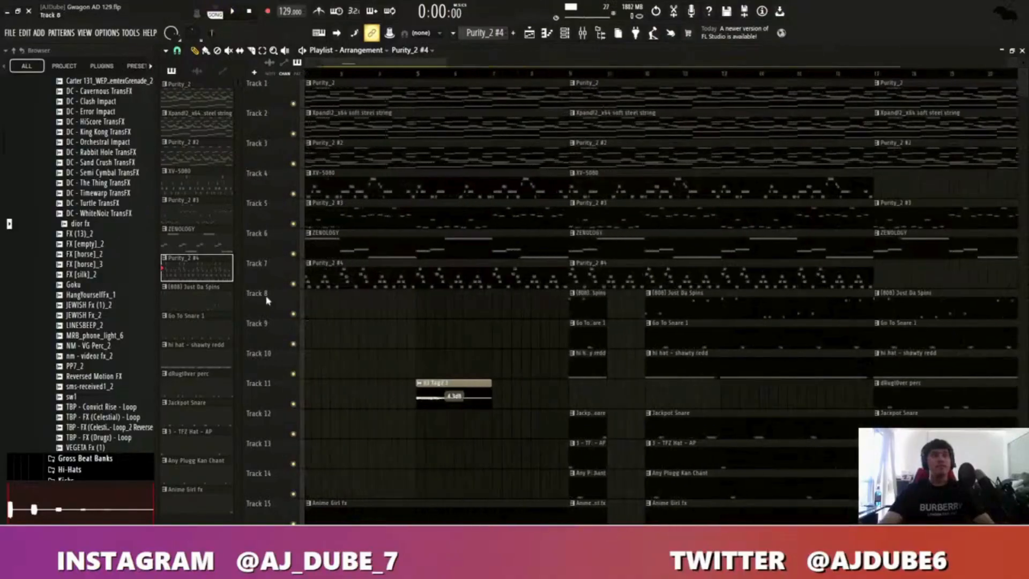
{"action": "key", "text": "space"}
{"action": "scroll", "coordinate": [322, 322], "scroll_direction": "down", "scroll_amount": 5}
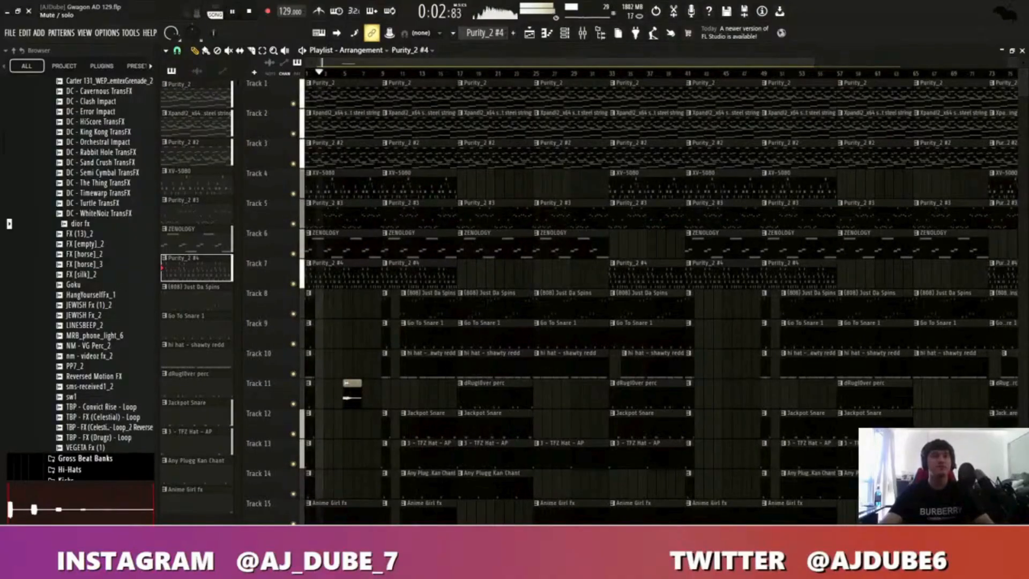
- Keep listening to the melody layers playing across the arrangement, then stop playback
{"action": "scroll", "coordinate": [291, 481], "scroll_direction": "up", "scroll_amount": 3}
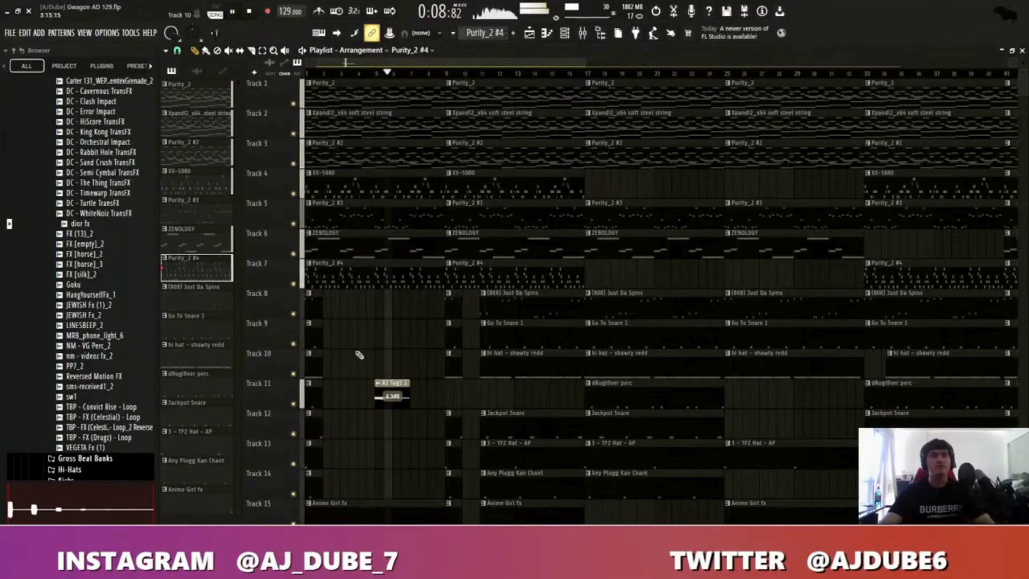
{"action": "scroll", "coordinate": [394, 350], "scroll_direction": "down", "scroll_amount": 4}
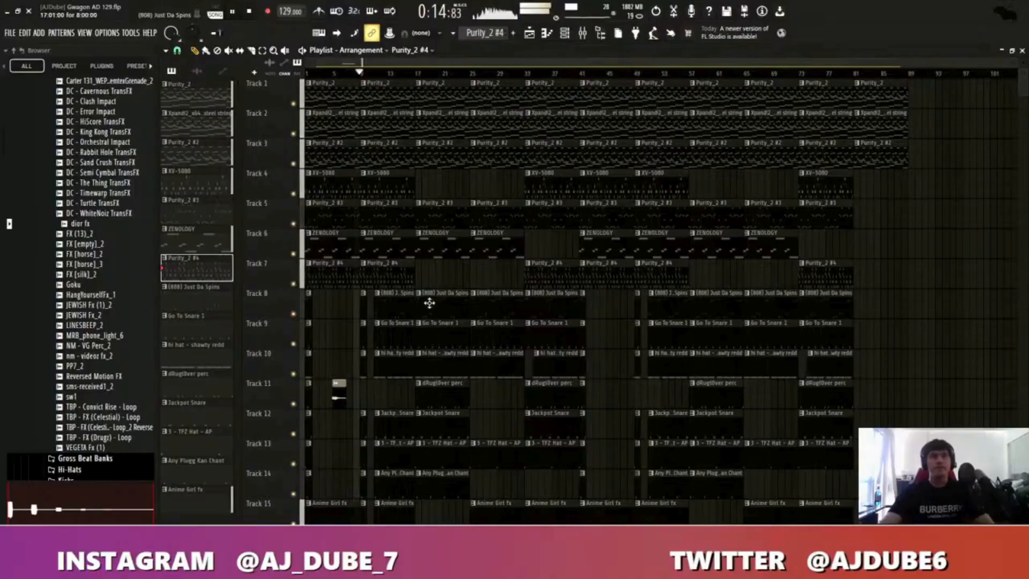
{"action": "scroll", "coordinate": [332, 361], "scroll_direction": "up", "scroll_amount": 4}
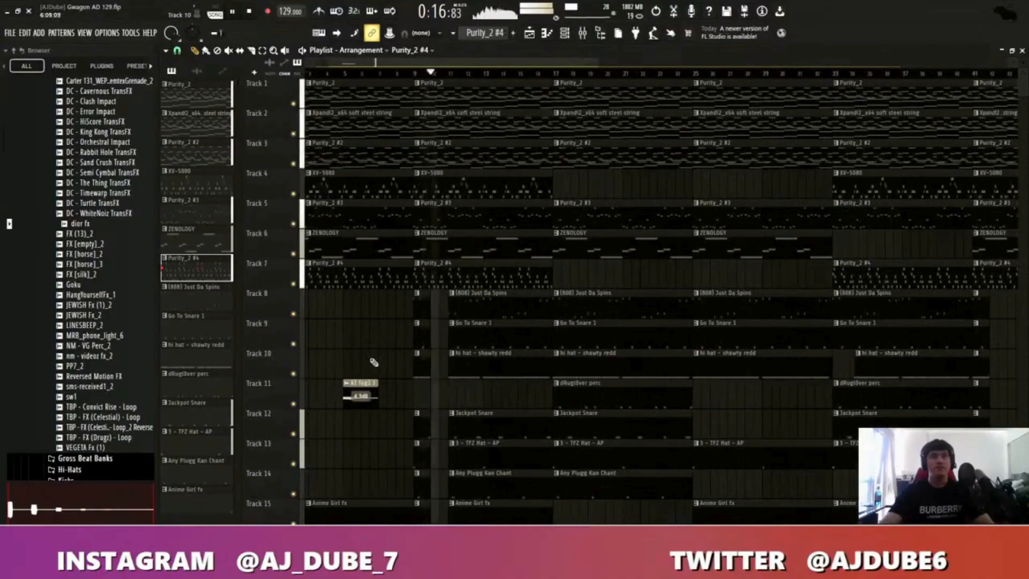
{"action": "scroll", "coordinate": [394, 365], "scroll_direction": "down", "scroll_amount": 4}
{"action": "key", "text": "space"}
{"action": "left_click_drag", "start_coordinate": [570, 277], "coordinate": [216, 61]}
{"action": "left_click", "coordinate": [474, 195]}
{"action": "left_click", "coordinate": [508, 189]}
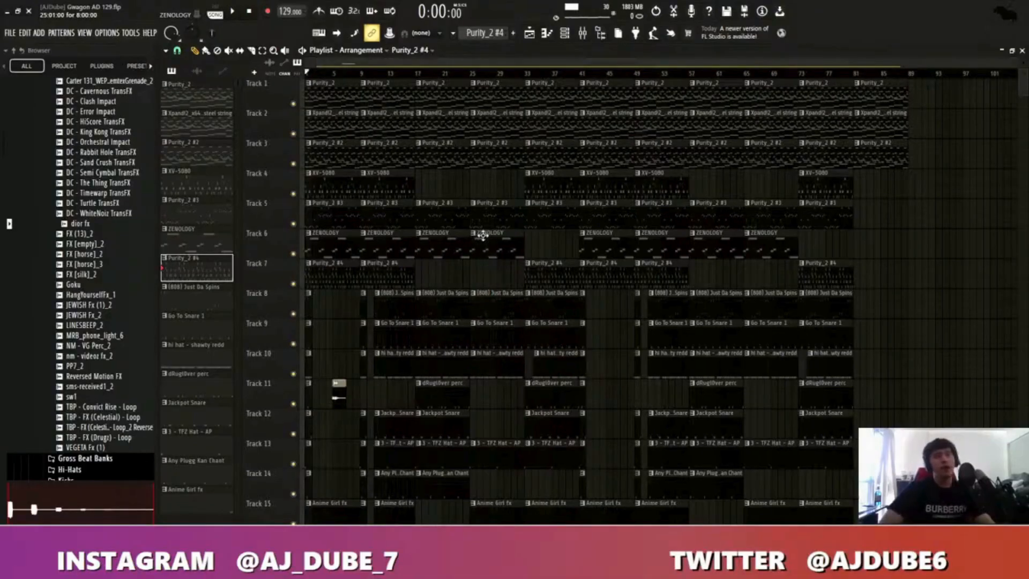
- Open the (808) Just Da Spins pattern in the piano roll, extend its notes with Quick legato, then return to the playlist
{"action": "double_click", "coordinate": [431, 294]}
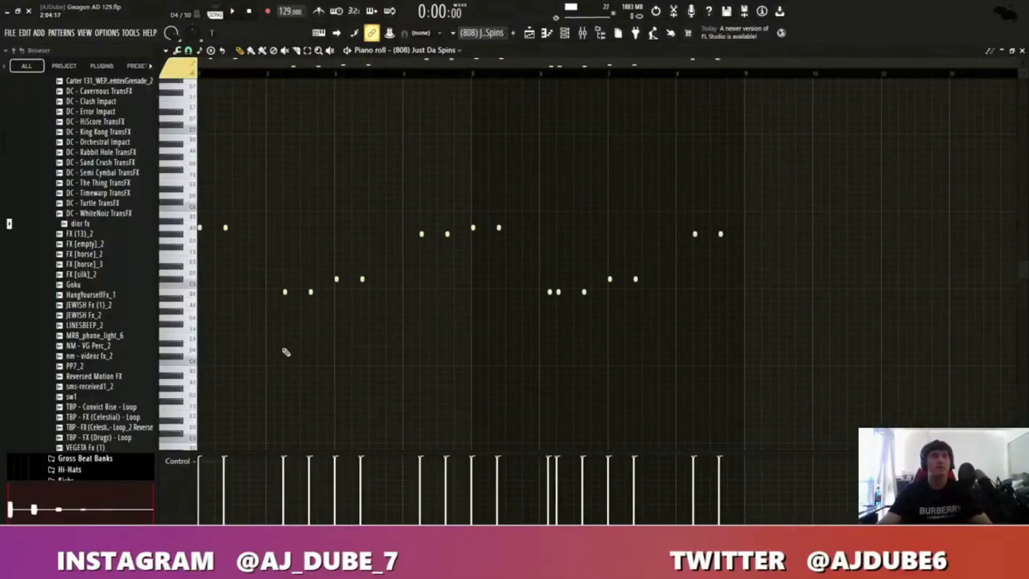
{"action": "key", "text": "ctrl+l"}
{"action": "key", "text": "F5"}
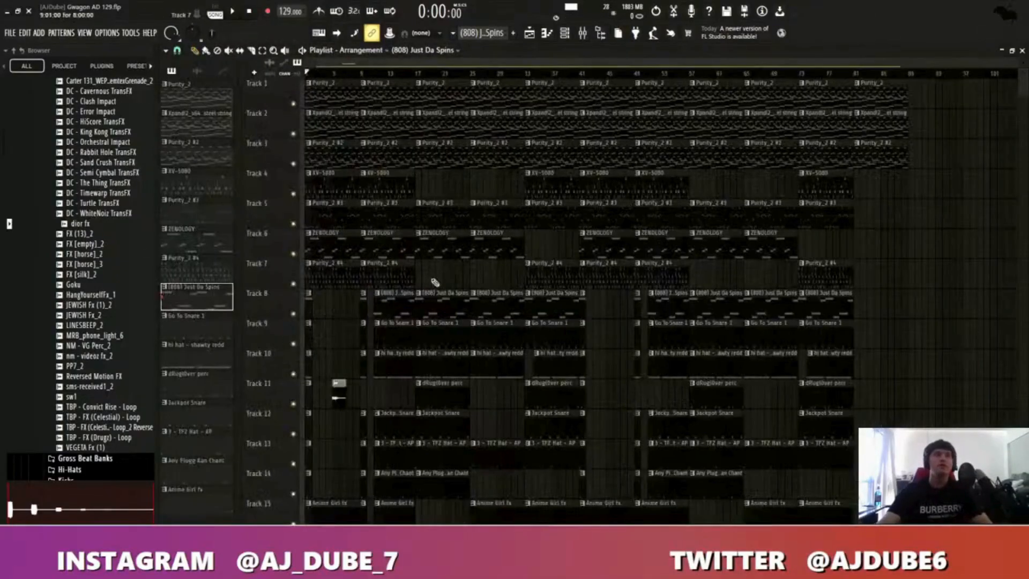
- Reopen the (808) Just Da Spins pattern in the piano roll, examine its note pitches up close, then return to the playlist
{"action": "double_click", "coordinate": [439, 307]}
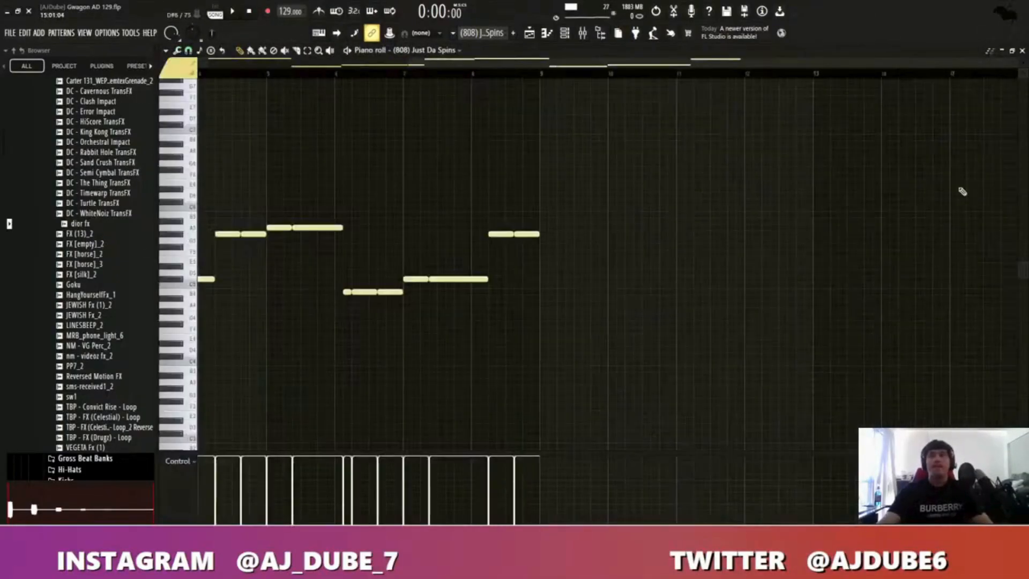
{"action": "left_click", "coordinate": [1013, 65]}
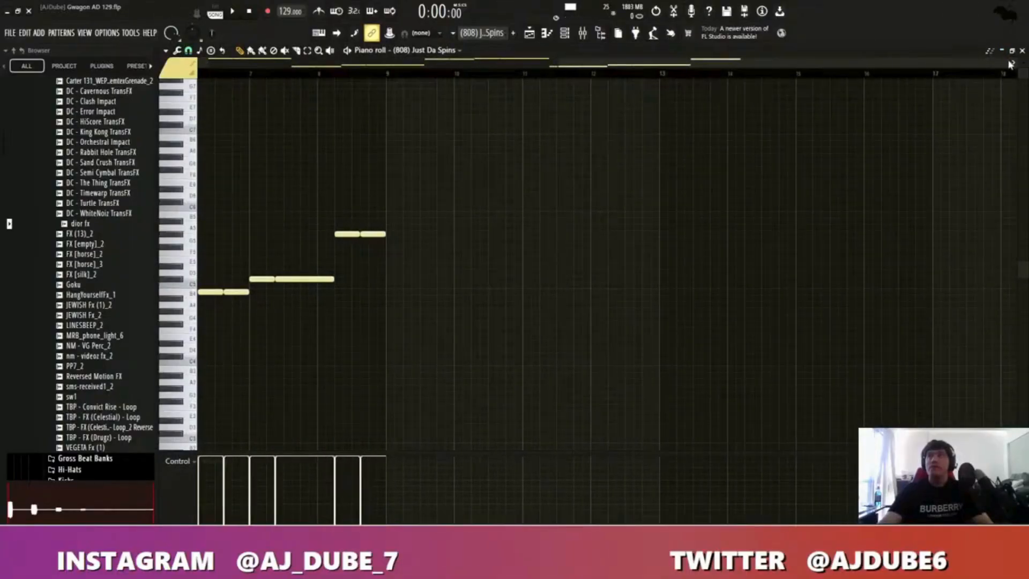
{"action": "left_click_drag", "start_coordinate": [1011, 63], "coordinate": [1014, 72]}
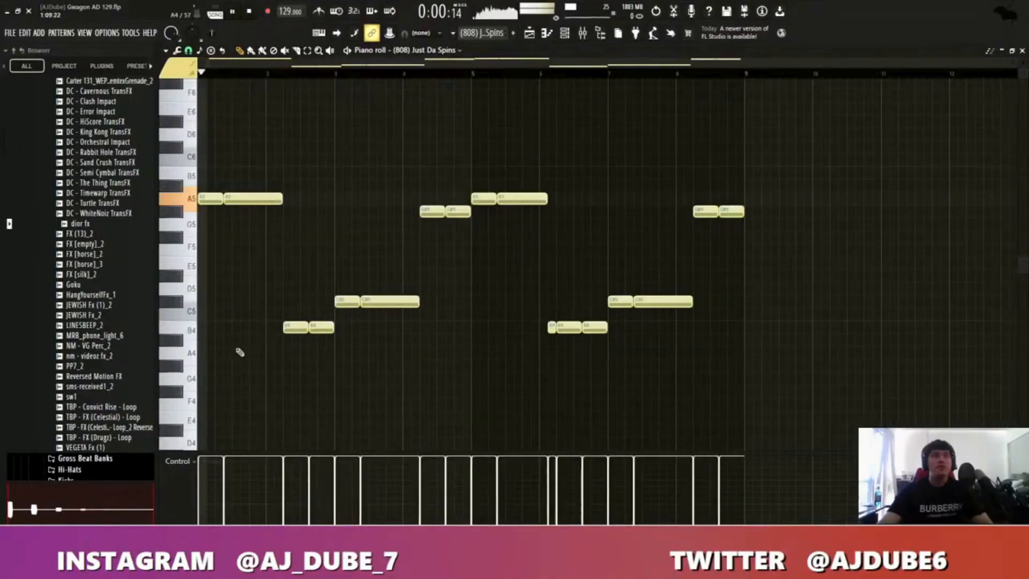
{"action": "scroll", "coordinate": [237, 351], "scroll_direction": "up", "scroll_amount": 2}
{"action": "scroll", "coordinate": [209, 356], "scroll_direction": "down", "scroll_amount": 1}
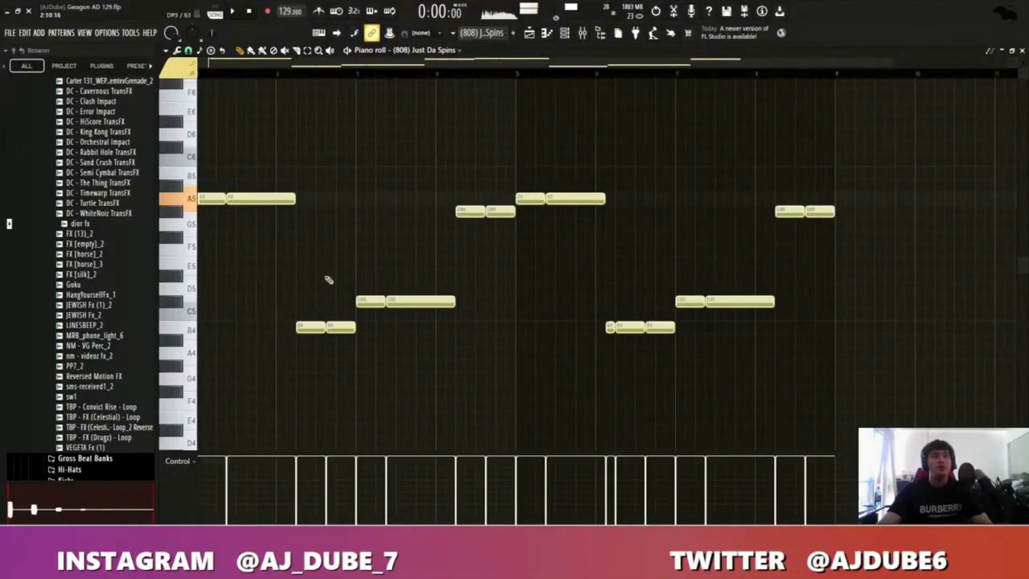
{"action": "key", "text": "F5"}
- Look at the mixer, then play the (808) Just Da Spins pattern in pattern mode from the piano roll and leave it
{"action": "left_click", "coordinate": [583, 33]}
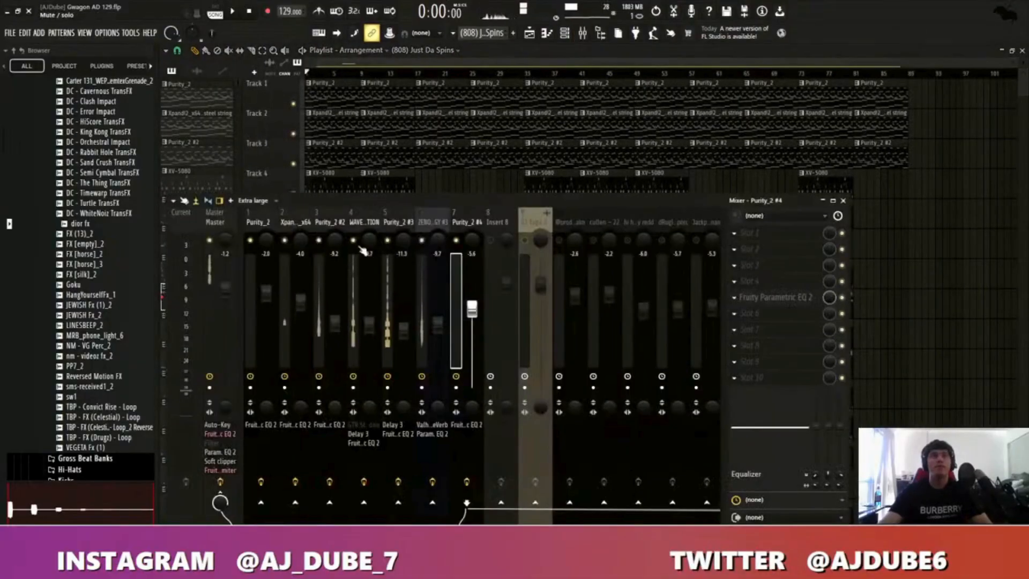
{"action": "key", "text": "F9"}
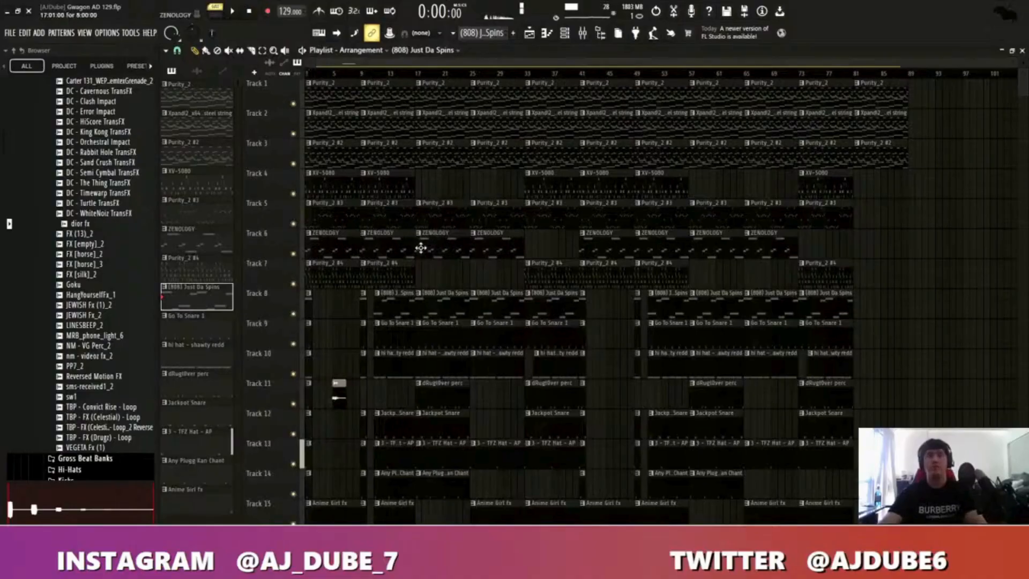
{"action": "double_click", "coordinate": [453, 304]}
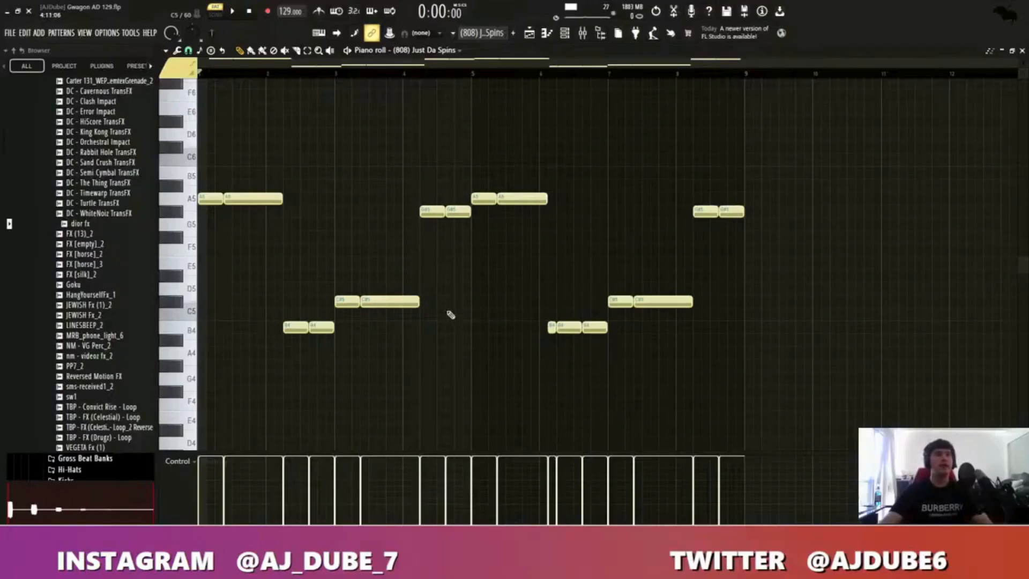
{"action": "key", "text": "space"}
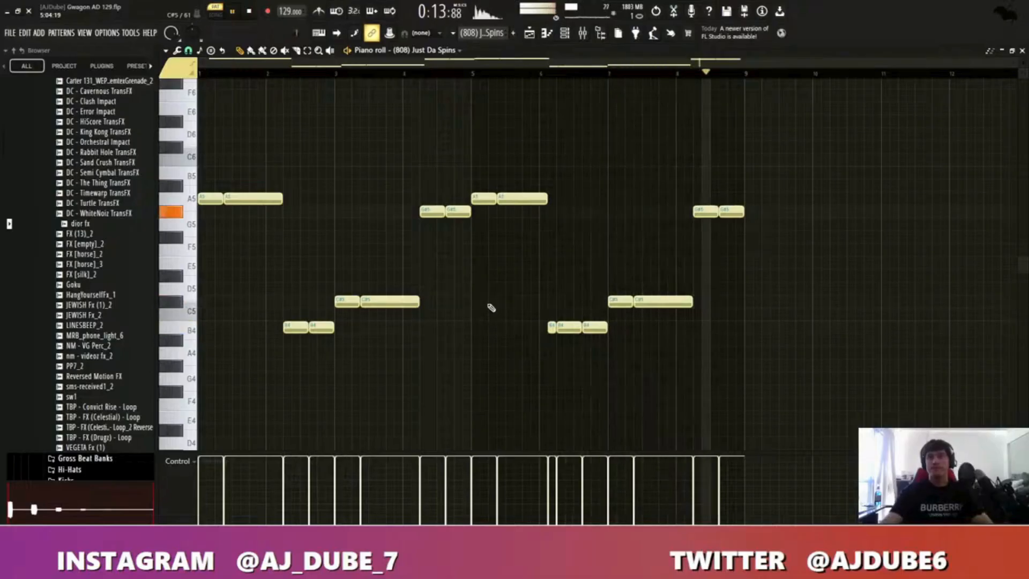
{"action": "key", "text": "space"}
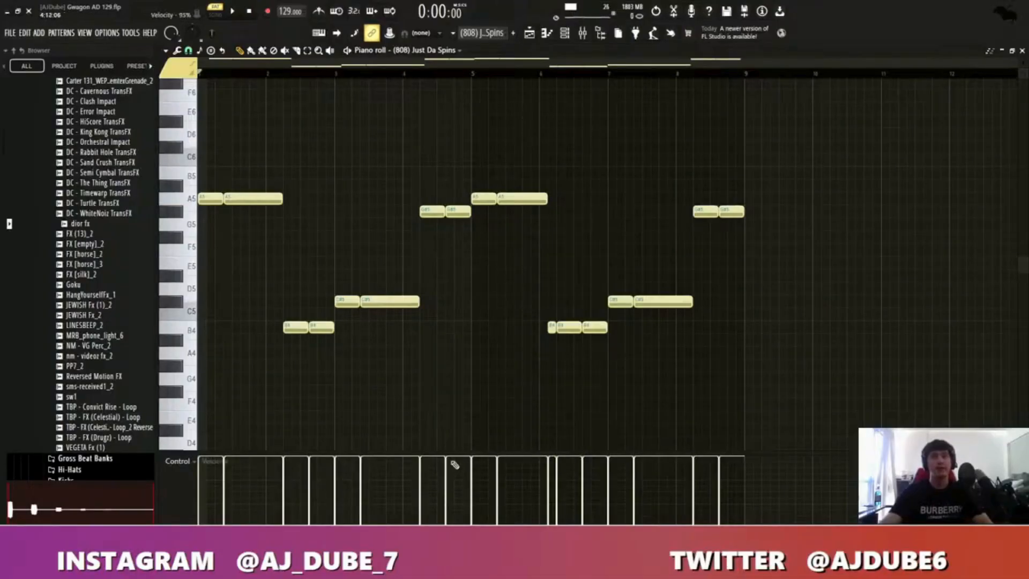
{"action": "key", "text": "F5"}
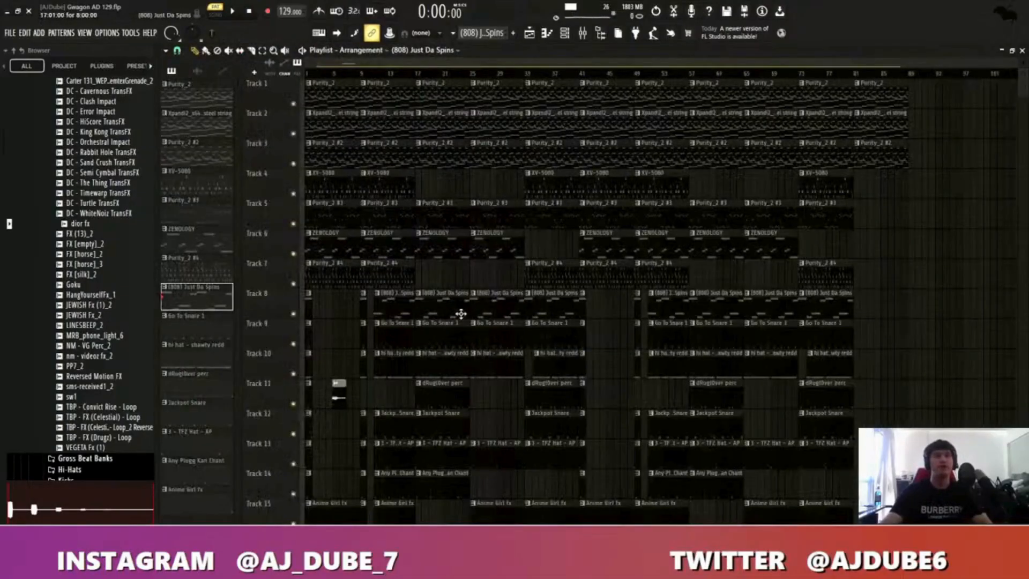
- Open the Go To Snare 1 pattern in the piano roll, play it back, then return to the playlist
{"action": "double_click", "coordinate": [438, 336]}
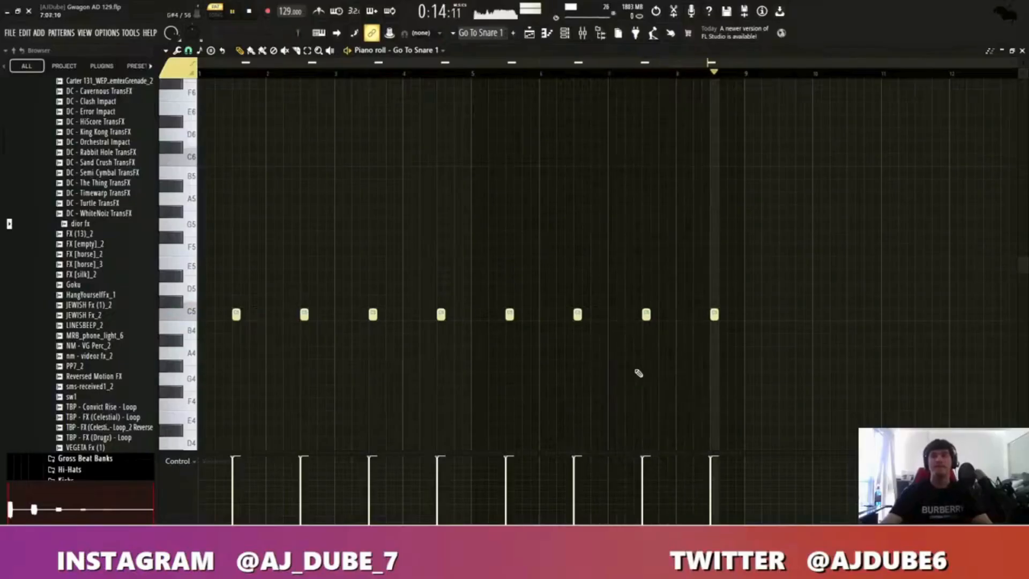
{"action": "key", "text": "space"}
{"action": "key", "text": "F5"}
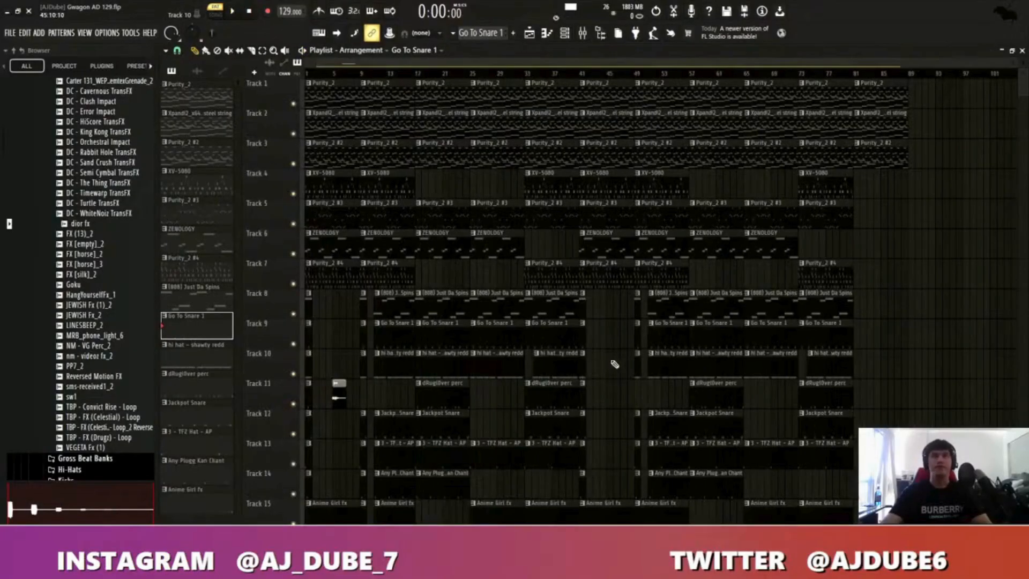
- Open the hi hat - shawty redd pattern in the piano roll and play it back once
{"action": "double_click", "coordinate": [435, 361]}
{"action": "key", "text": "space"}
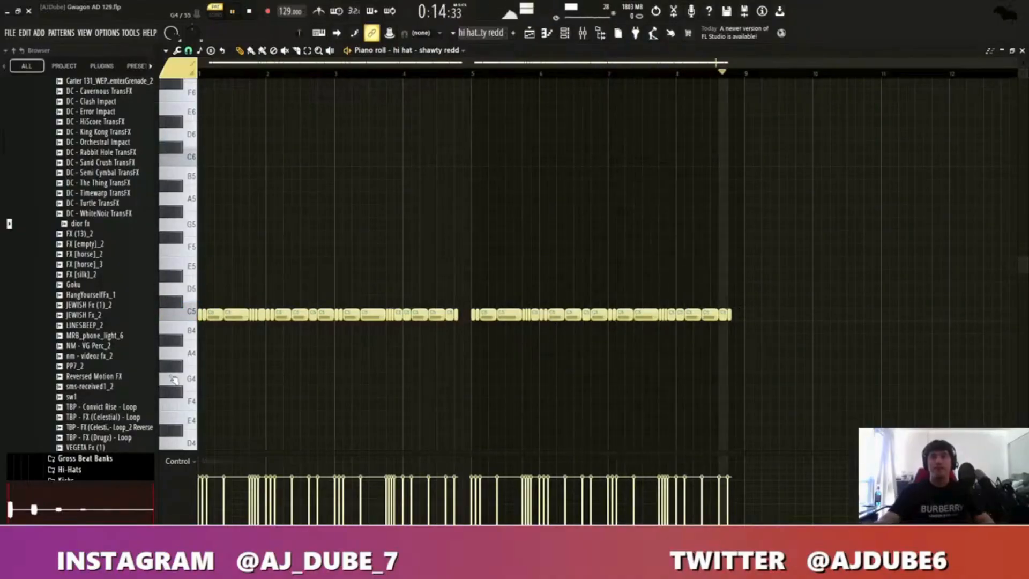
{"action": "key", "text": "space"}
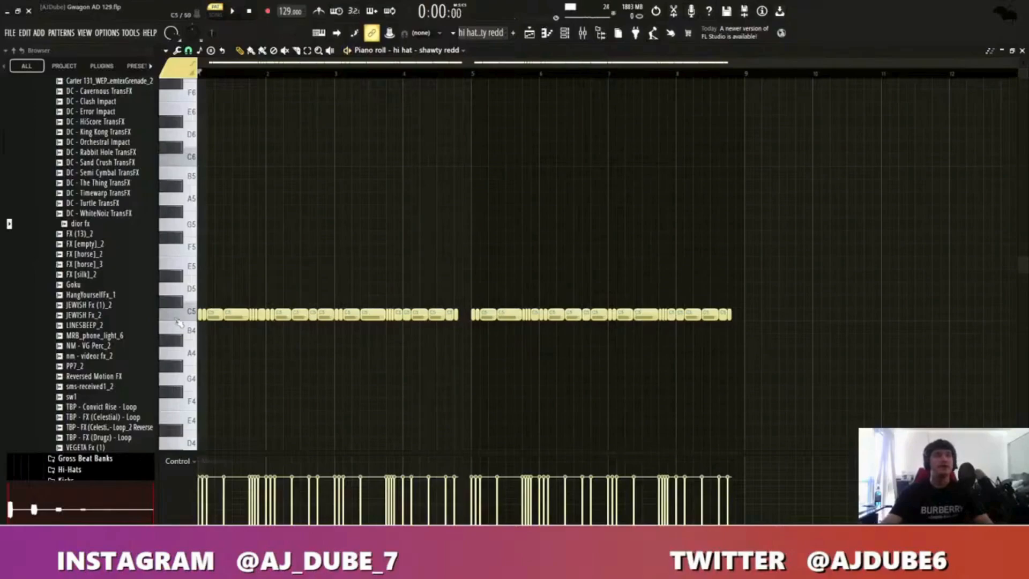
- Examine the hi-hat notes, highlighting the whole pattern and the three fast roll notes just before bar 4
{"action": "key", "text": "ctrl+a"}
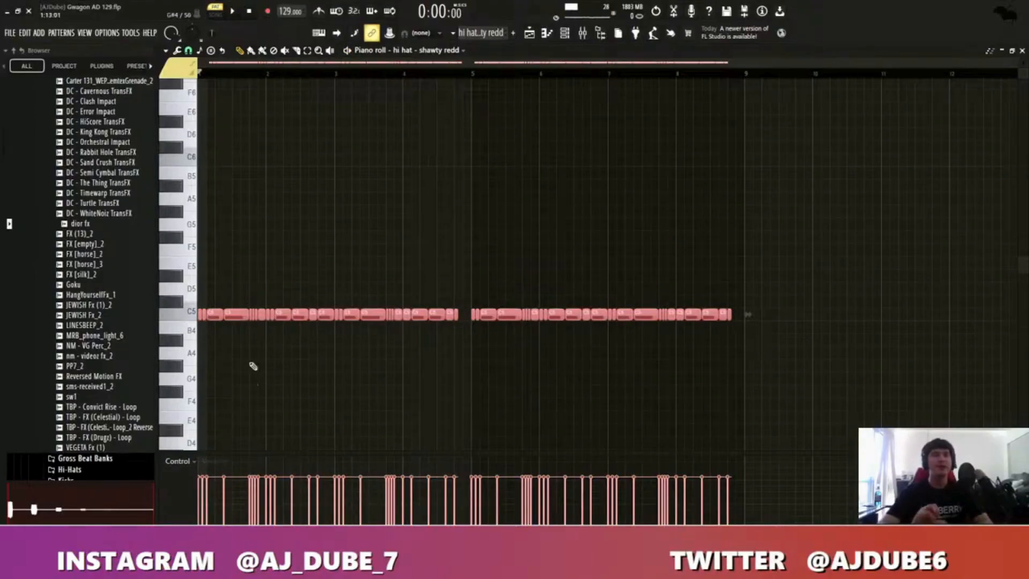
{"action": "key", "text": "ctrl+d"}
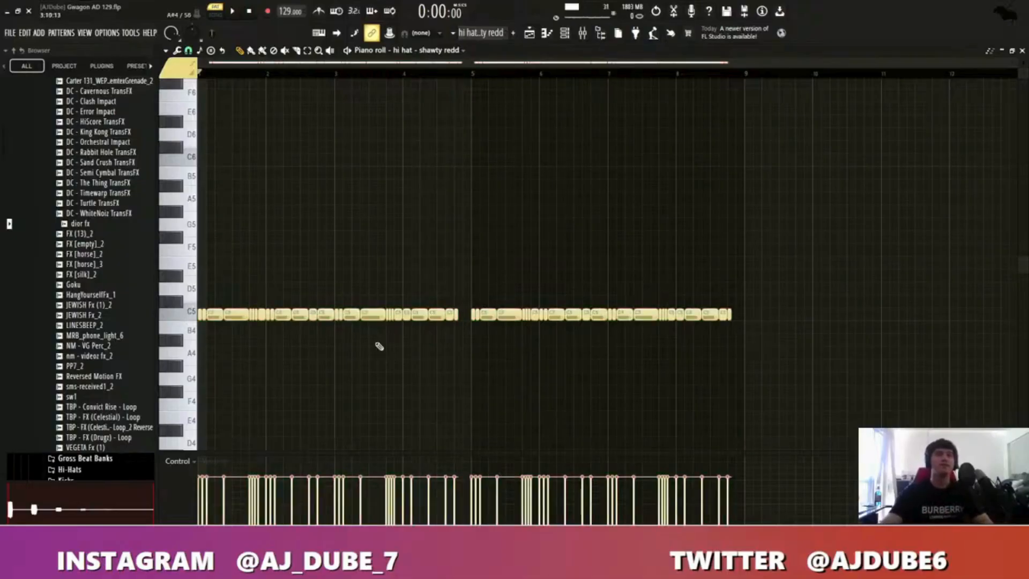
{"action": "scroll", "coordinate": [373, 328], "scroll_direction": "up", "scroll_amount": 5}
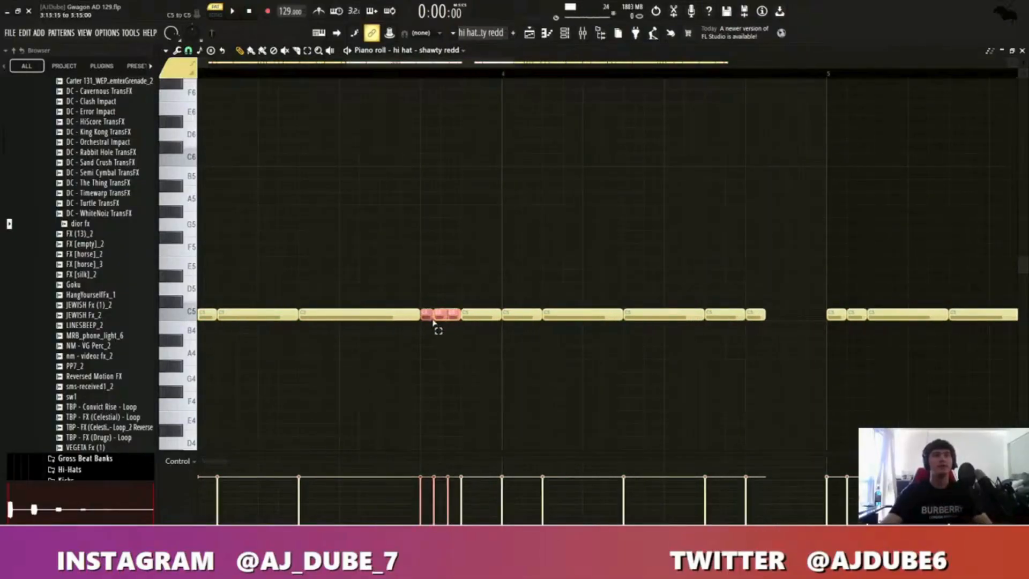
{"action": "scroll", "coordinate": [423, 331], "scroll_direction": "down", "scroll_amount": 4}
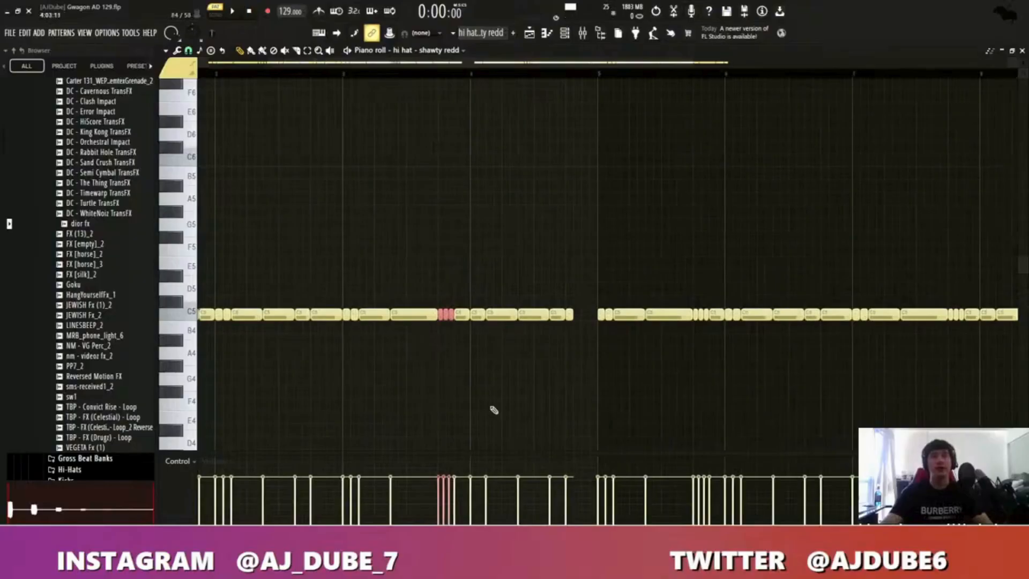
{"action": "scroll", "coordinate": [504, 412], "scroll_direction": "down", "scroll_amount": 2}
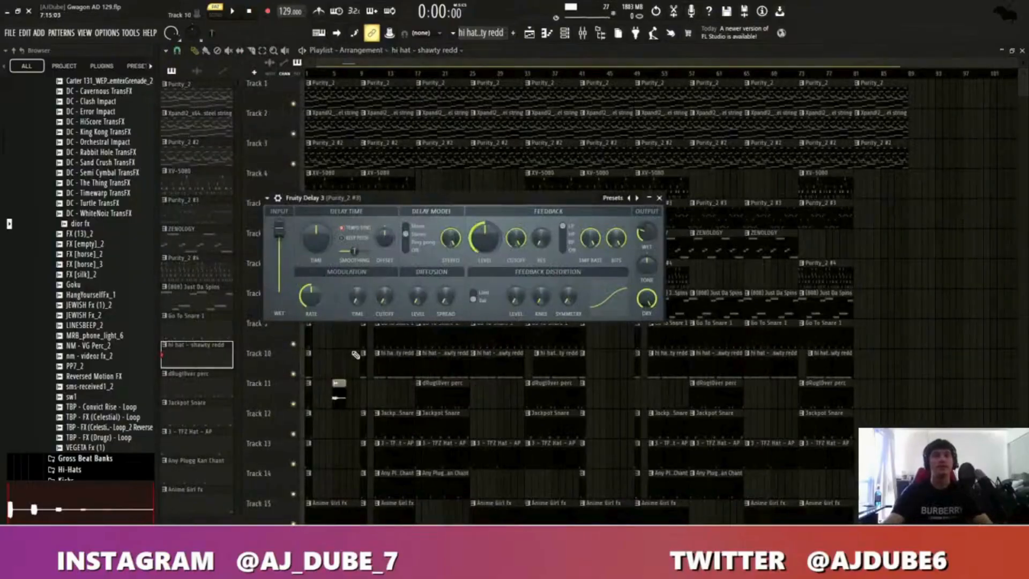
- Close the Fruity Delay 3 window, then look at the mixer and close it
{"action": "key", "text": "Escape"}
{"action": "left_click", "coordinate": [585, 33]}
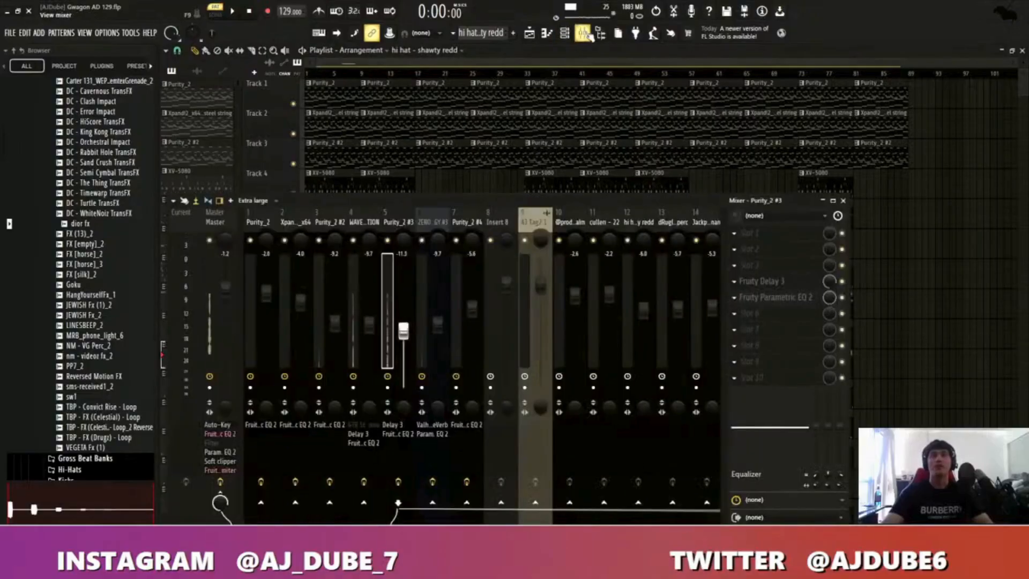
{"action": "left_click", "coordinate": [585, 33]}
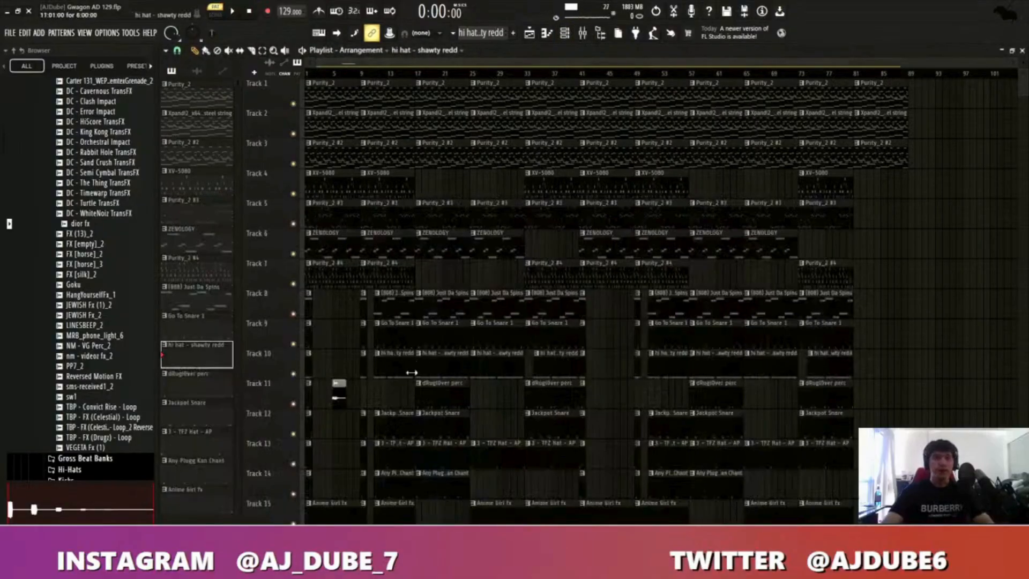
- Open the dRugl0ver perc pattern in the piano roll, play it back, then return to the playlist
{"action": "double_click", "coordinate": [448, 397]}
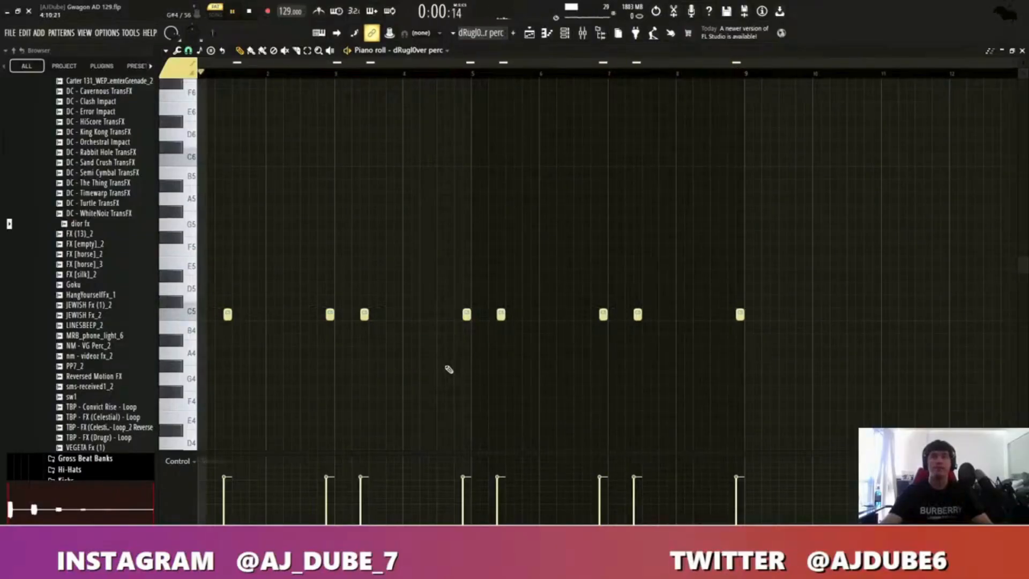
{"action": "key", "text": "F5"}
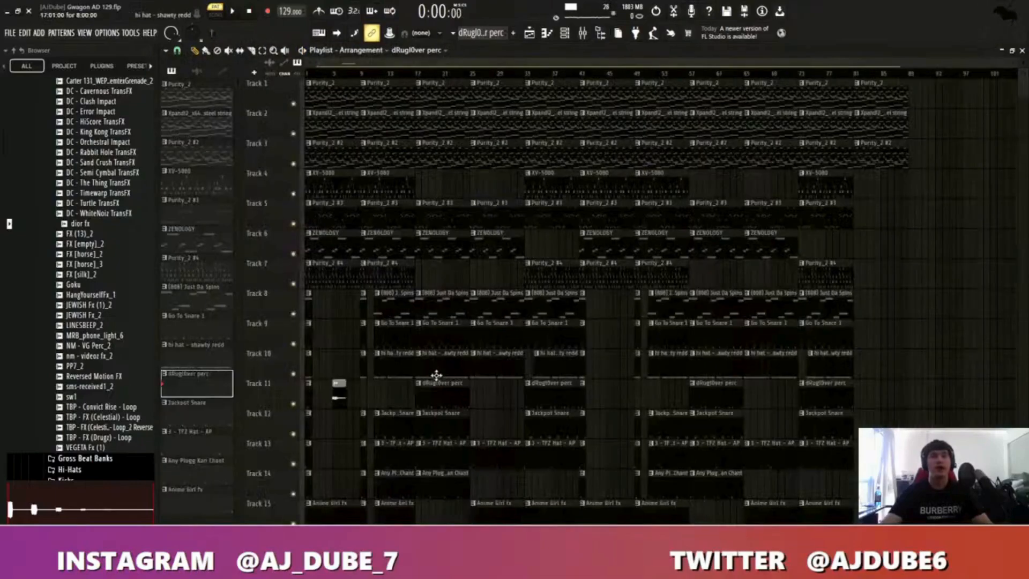
- Solo playlist Track 8 with the 808 clips, then unmute Tracks 9, 10 and 11 alongside it
{"action": "right_click", "coordinate": [293, 314]}
{"action": "left_click", "coordinate": [293, 343]}
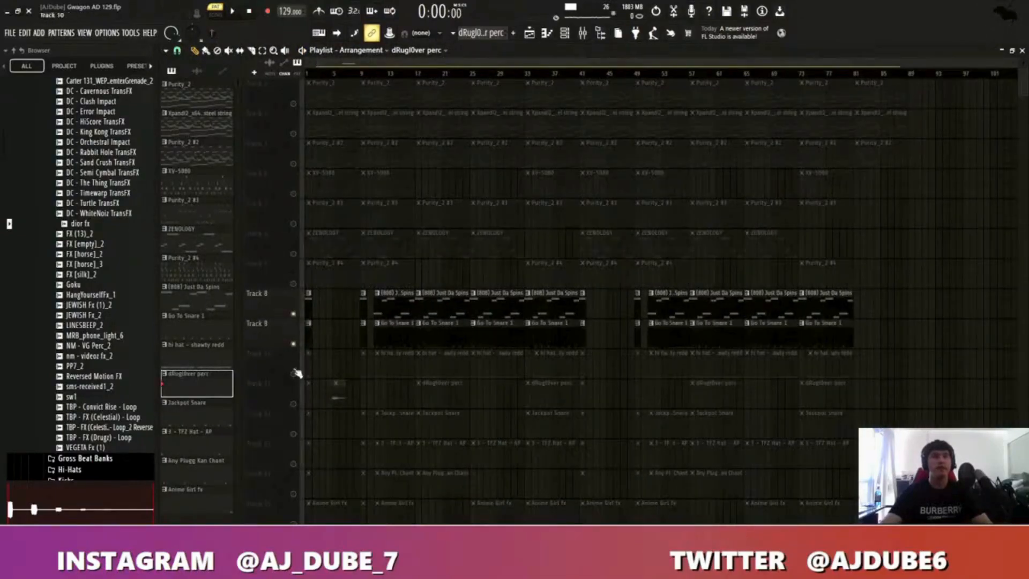
{"action": "left_click", "coordinate": [294, 374]}
{"action": "left_click", "coordinate": [294, 404]}
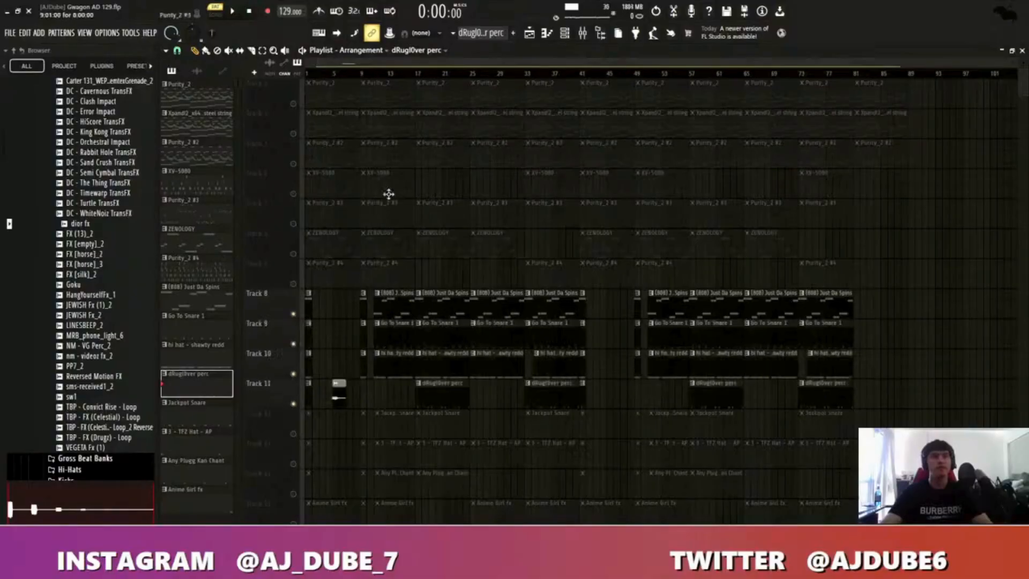
- Play the arrangement in song mode to hear the 808, snare, hi-hat and perc layers together, then stop playback
{"action": "scroll", "coordinate": [433, 438], "scroll_direction": "up", "scroll_amount": 5}
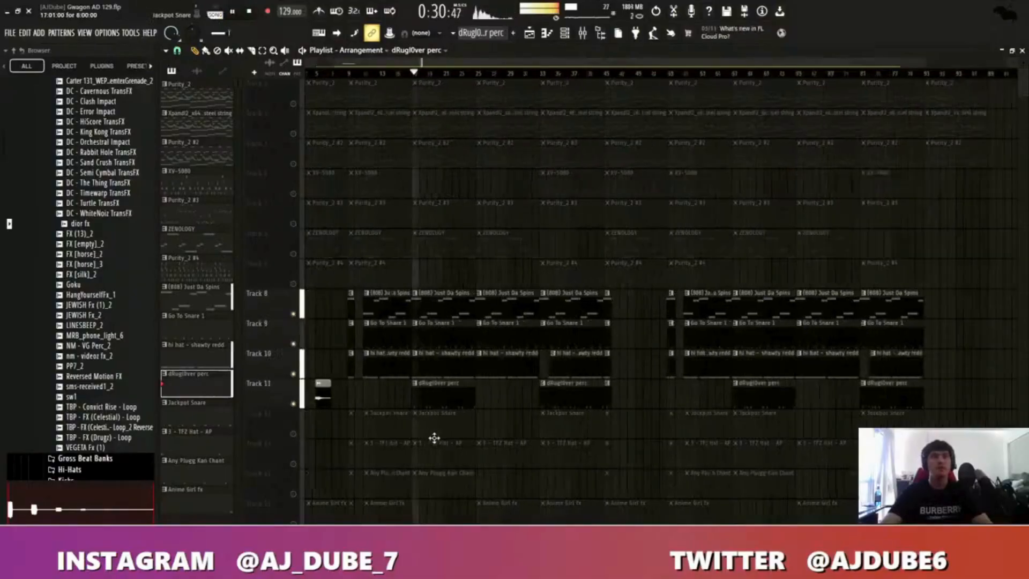
{"action": "scroll", "coordinate": [423, 448], "scroll_direction": "down", "scroll_amount": 5}
{"action": "scroll", "coordinate": [353, 455], "scroll_direction": "up", "scroll_amount": 1}
{"action": "scroll", "coordinate": [357, 455], "scroll_direction": "up", "scroll_amount": 2}
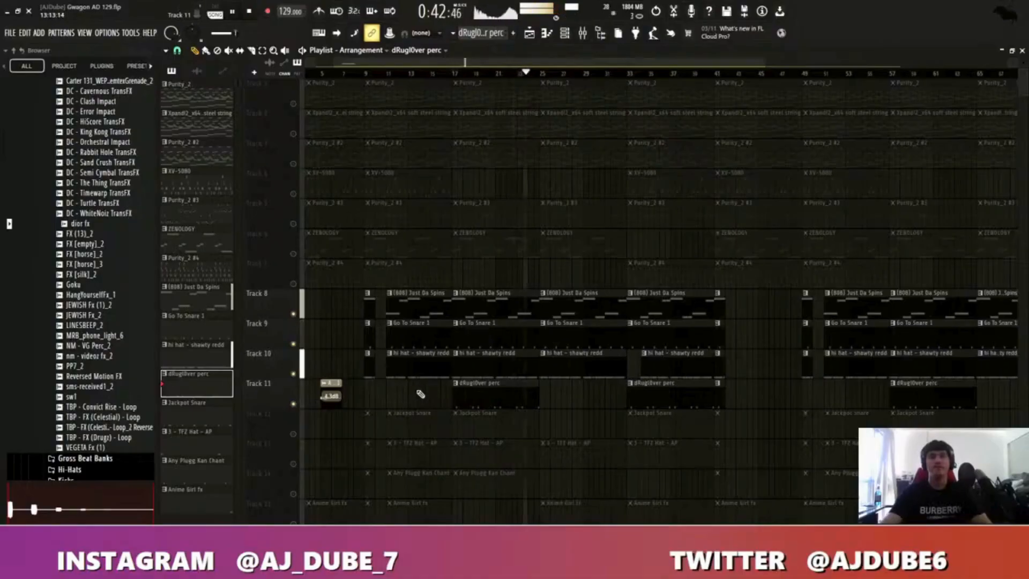
{"action": "scroll", "coordinate": [421, 397], "scroll_direction": "up", "scroll_amount": 2}
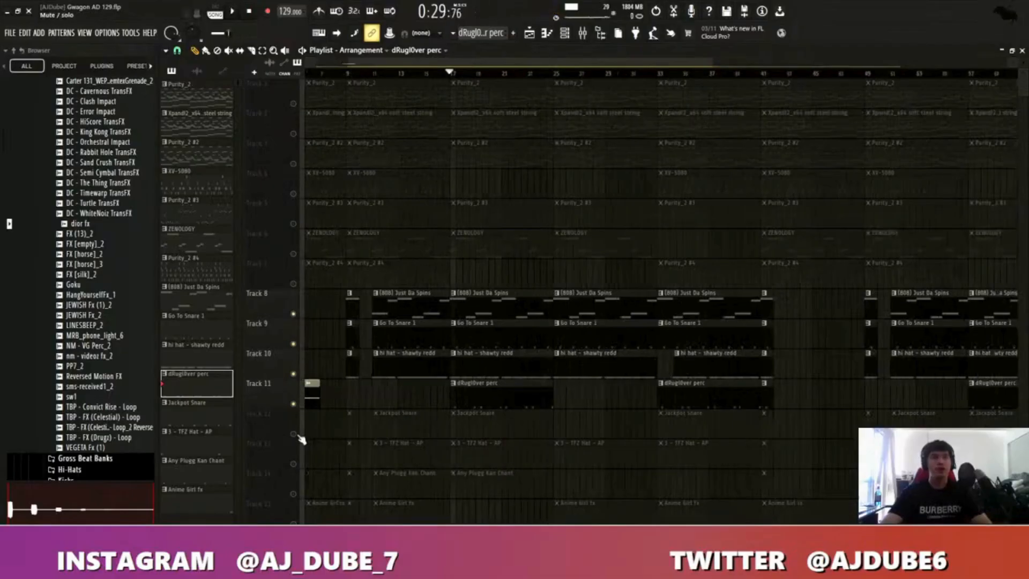
- Unmute playlist Track 12 and look over its Jackpot Snare pattern in the piano roll, then return to the playlist
{"action": "left_click", "coordinate": [294, 434]}
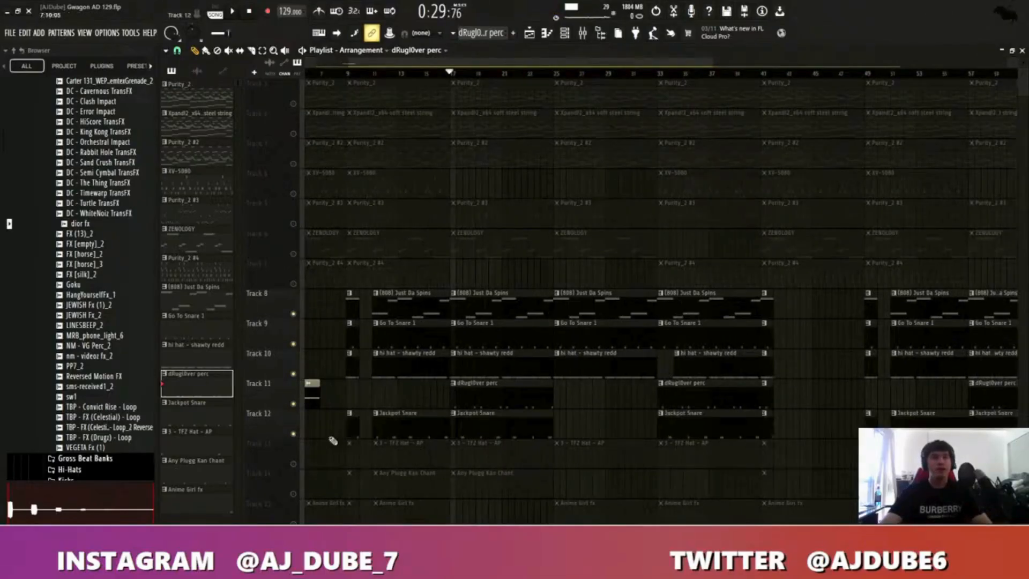
{"action": "double_click", "coordinate": [502, 433]}
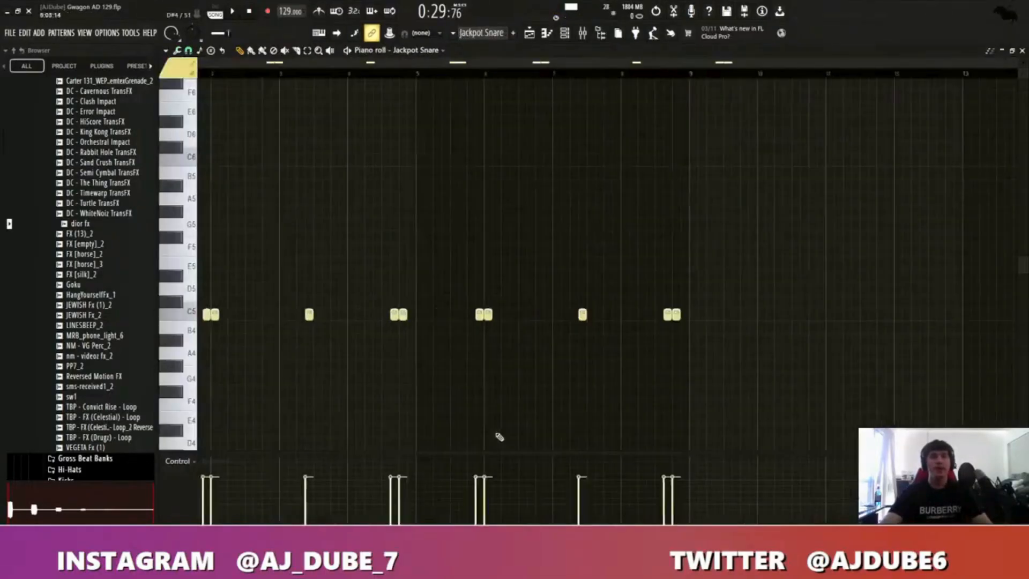
{"action": "key", "text": "Escape"}
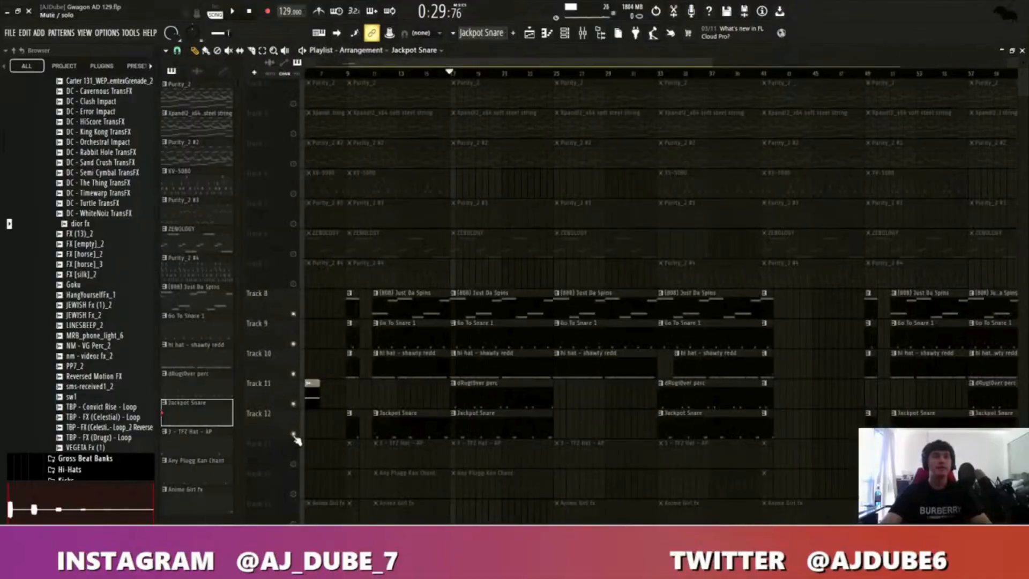
{"action": "double_click", "coordinate": [504, 433]}
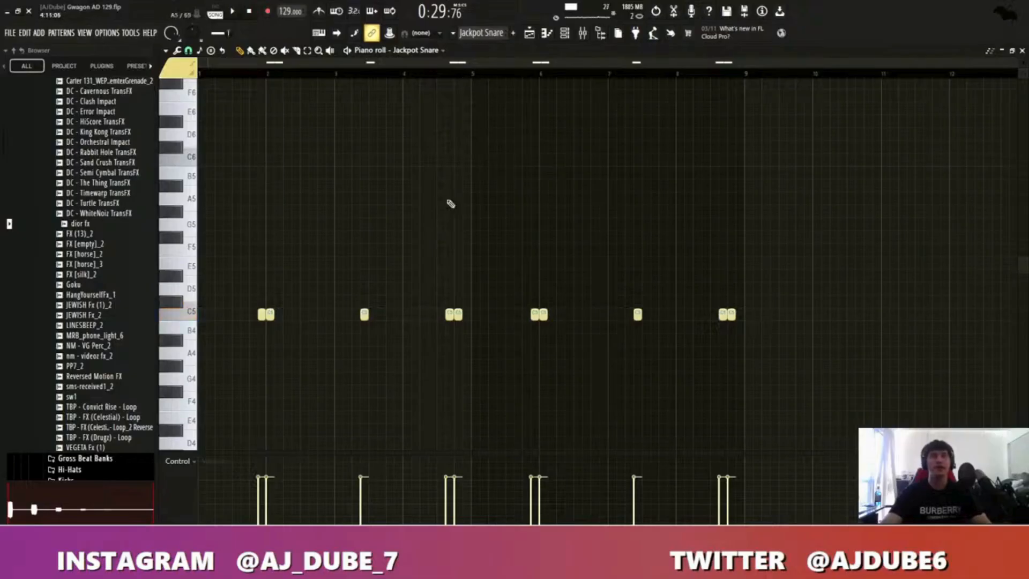
{"action": "left_click_drag", "start_coordinate": [492, 271], "coordinate": [236, 394]}
{"action": "left_click", "coordinate": [644, 396], "text": "ctrl"}
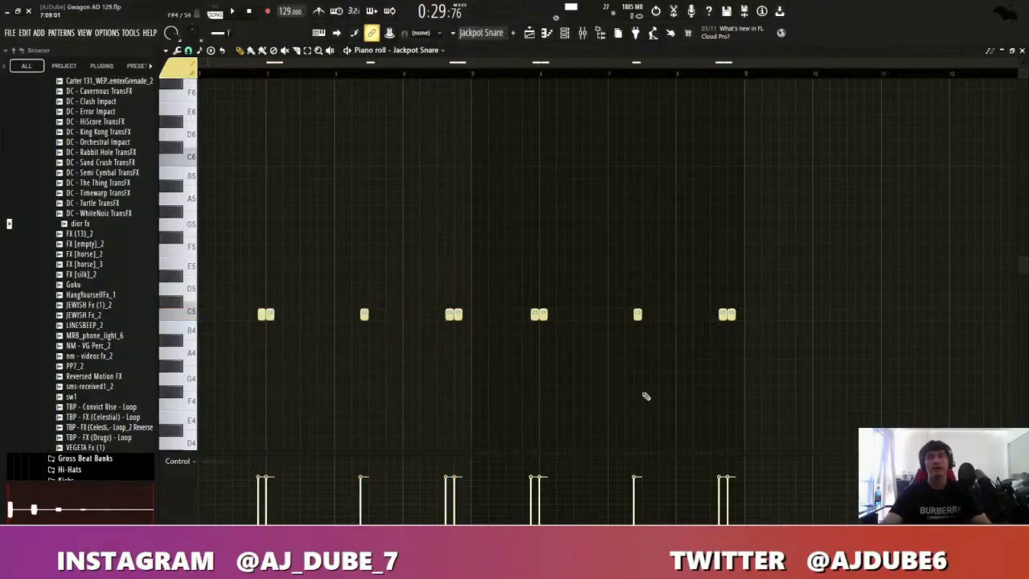
{"action": "key", "text": "F5"}
- Solo playlist Track 13 and play its 3 - TFZ Hat - AP pattern in the piano roll, then return to the playlist
{"action": "left_click", "coordinate": [294, 402]}
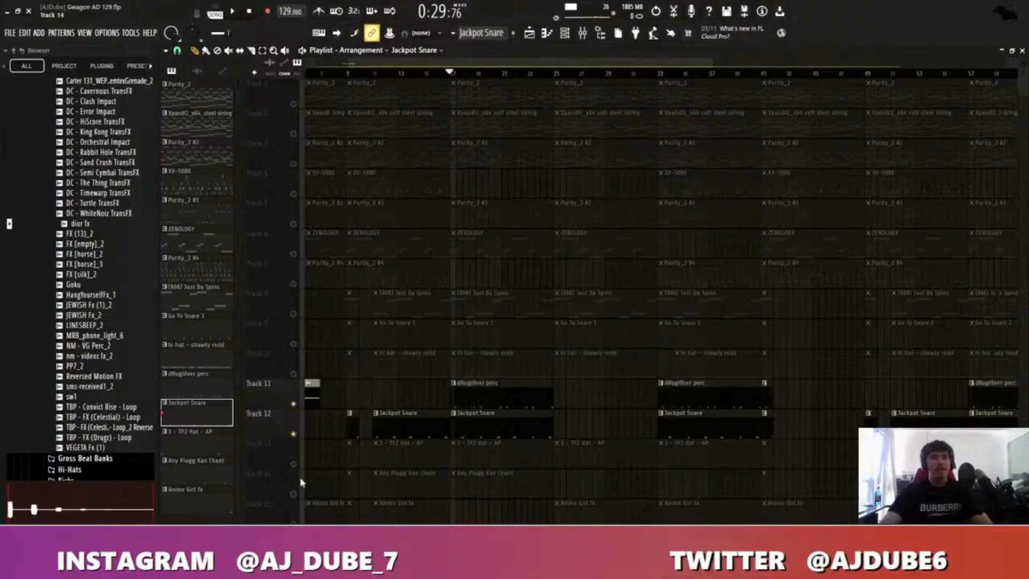
{"action": "left_click", "coordinate": [294, 464]}
{"action": "double_click", "coordinate": [494, 457]}
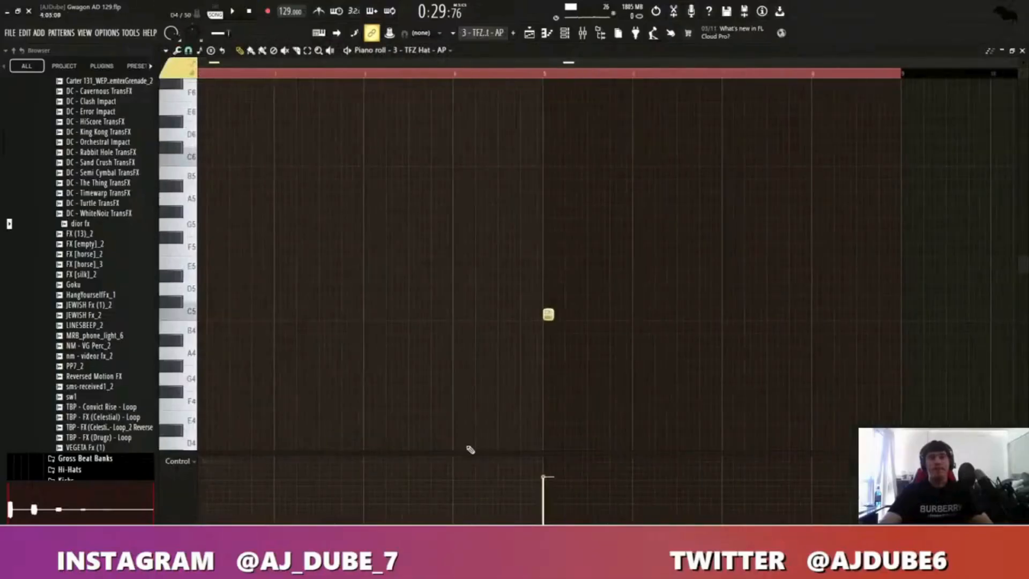
{"action": "key", "text": "space"}
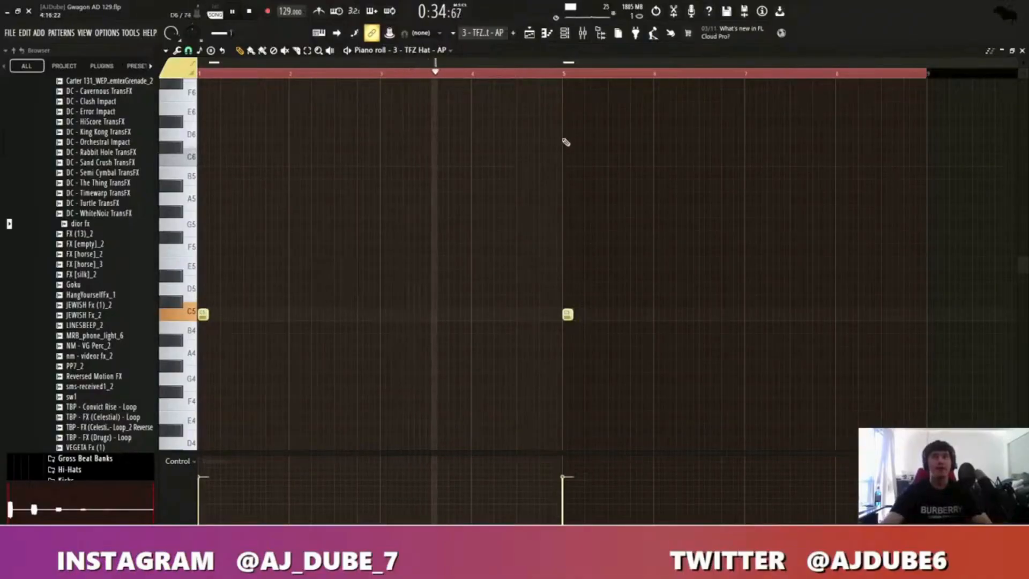
{"action": "key", "text": "F5"}
{"action": "key", "text": "space"}
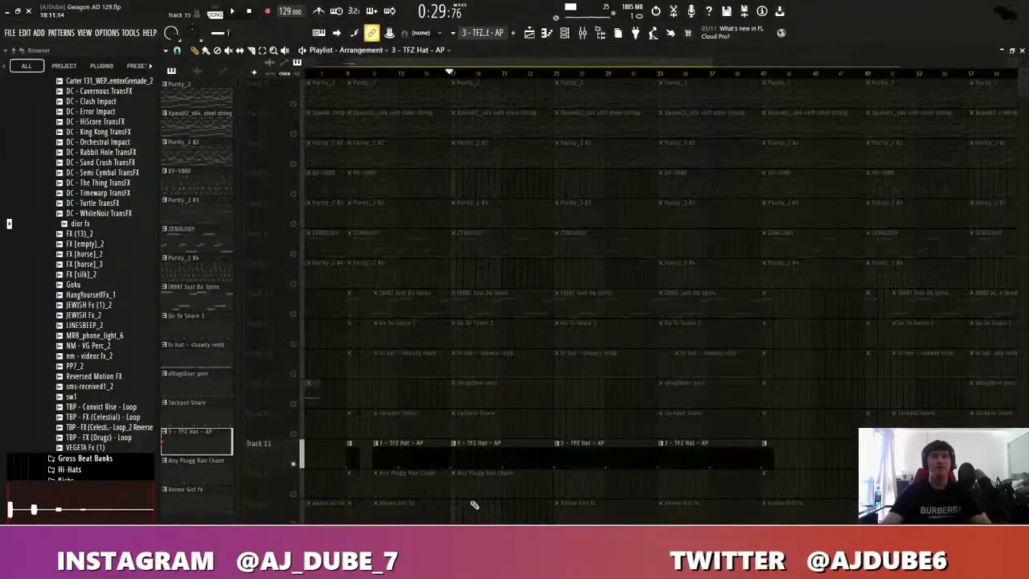
- Open the Any Plugg Kan Chant pattern in the piano roll and play it back, then return to the playlist
{"action": "double_click", "coordinate": [518, 494]}
{"action": "key", "text": "space"}
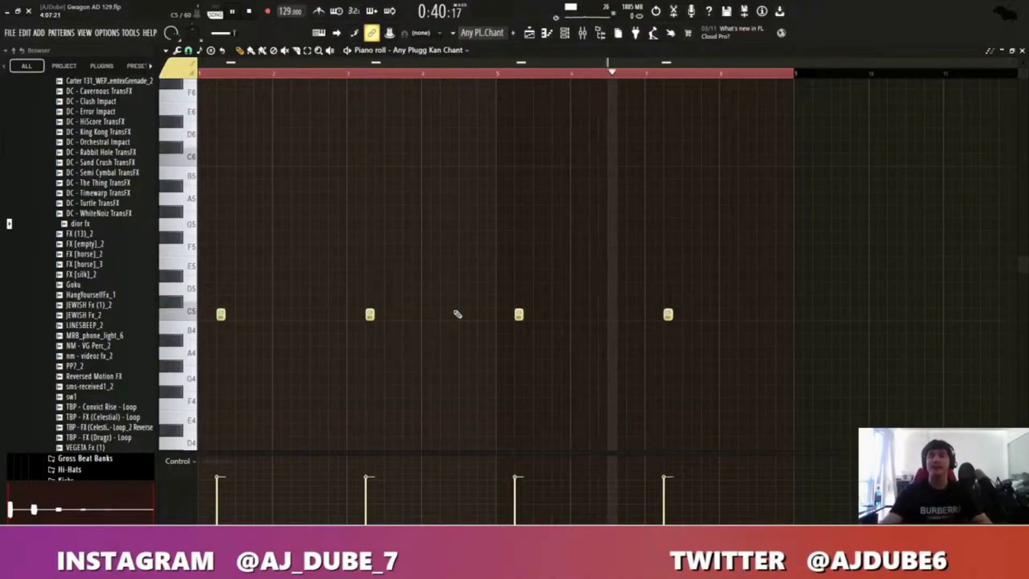
{"action": "key", "text": "space"}
{"action": "key", "text": "F5"}
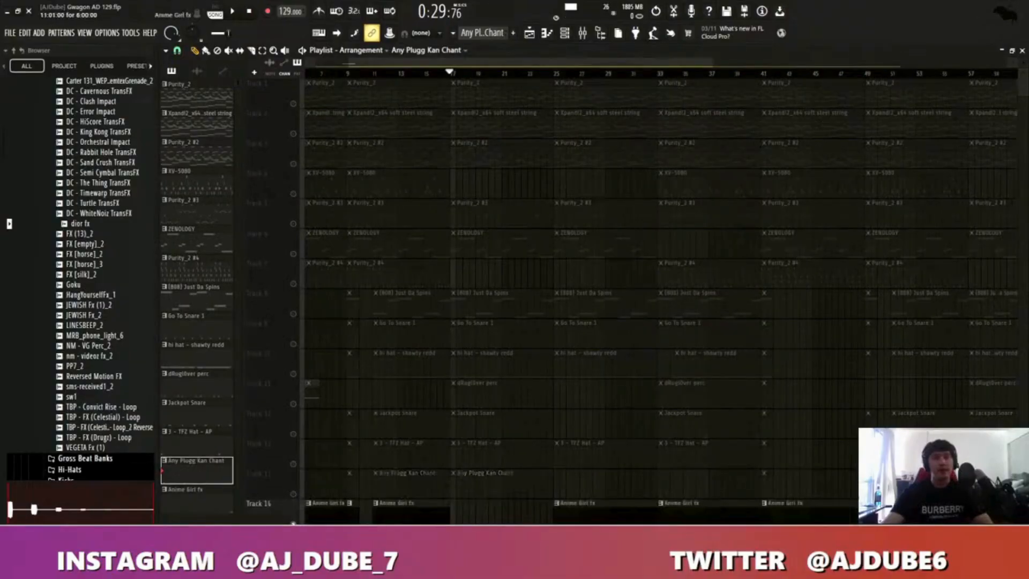
- Play the soloed Anime Girl fx pattern from bar 25 in the piano roll, skipping ahead towards its notes, then return to the playlist
{"action": "left_click", "coordinate": [554, 72]}
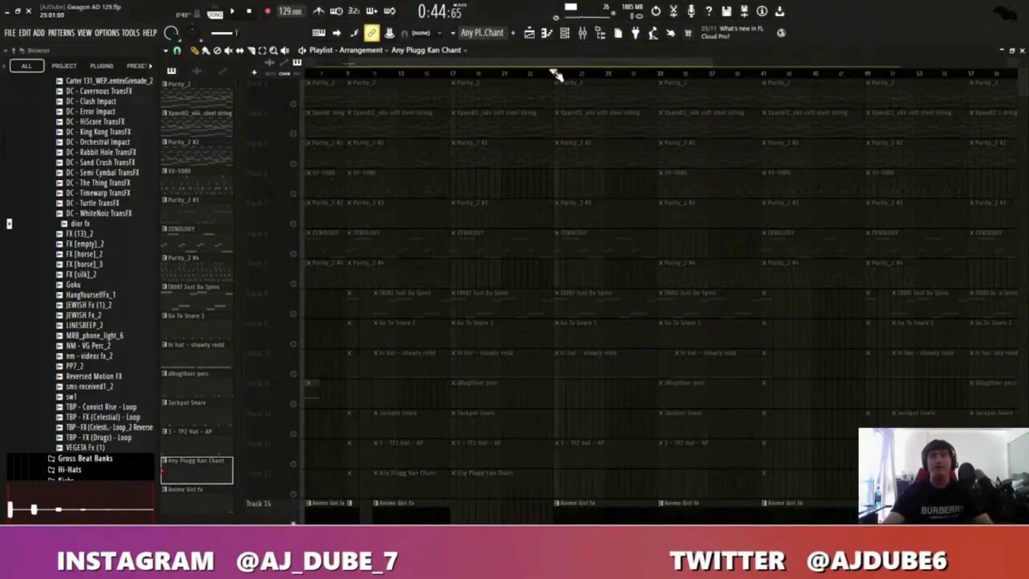
{"action": "double_click", "coordinate": [637, 495]}
{"action": "key", "text": "space"}
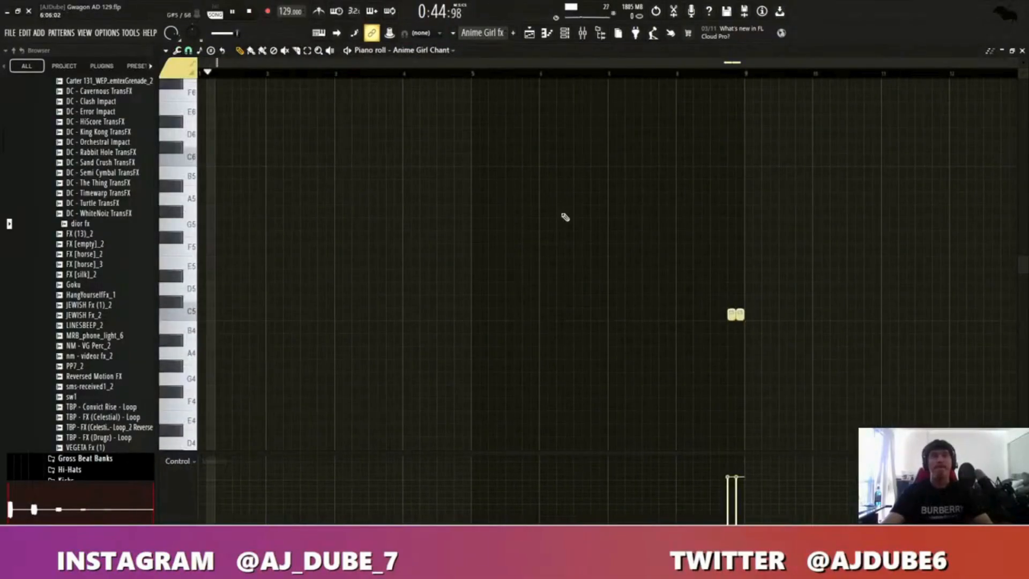
{"action": "left_click", "coordinate": [611, 70]}
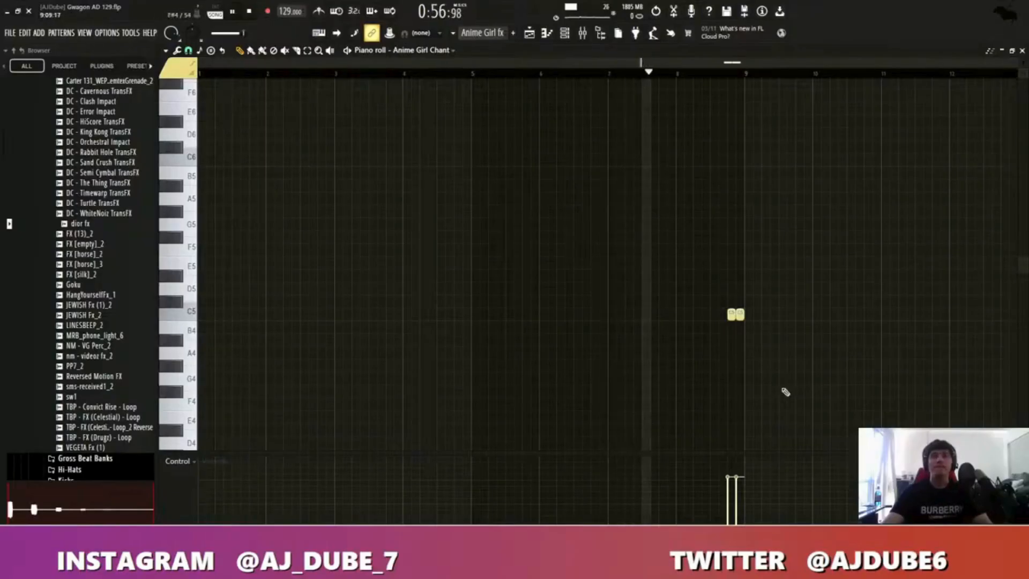
{"action": "scroll", "coordinate": [784, 398], "scroll_direction": "up", "scroll_amount": 3}
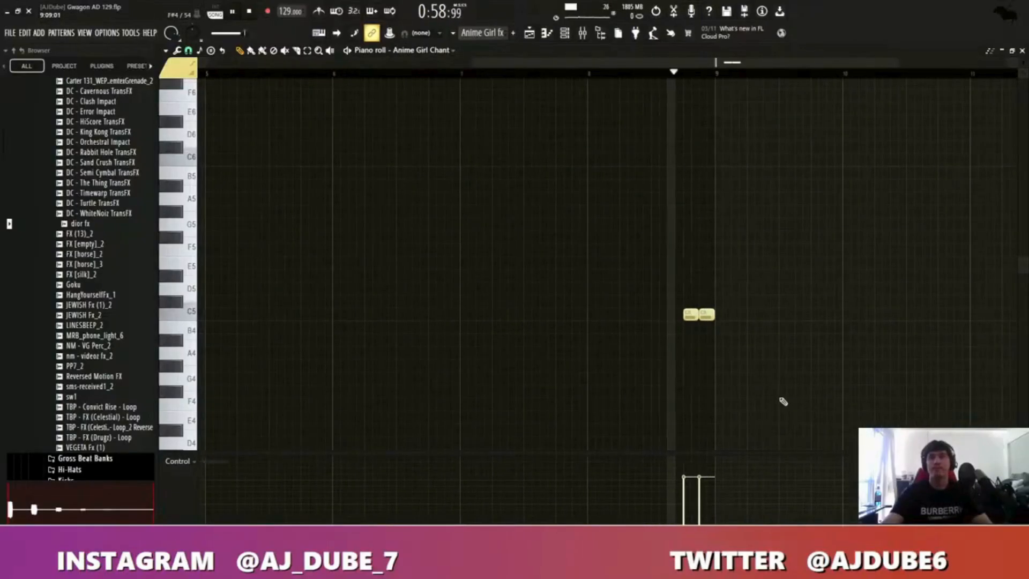
{"action": "key", "text": "space"}
{"action": "key", "text": "F5"}
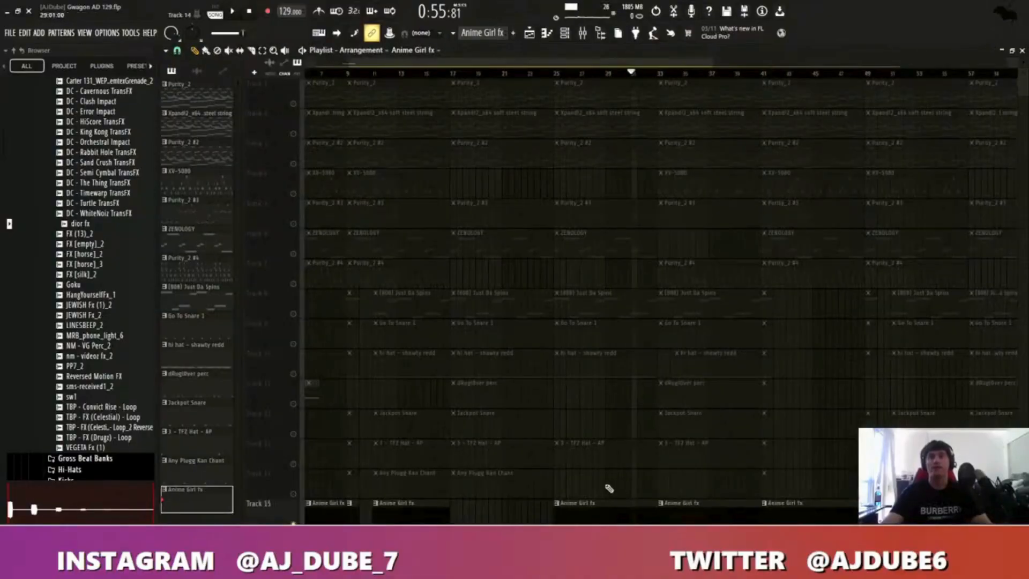
- Unsolo Track 15 so that all playlist tracks are active again
{"action": "scroll", "coordinate": [609, 488], "scroll_direction": "down", "scroll_amount": 3}
{"action": "left_click", "coordinate": [294, 523], "text": "ctrl"}
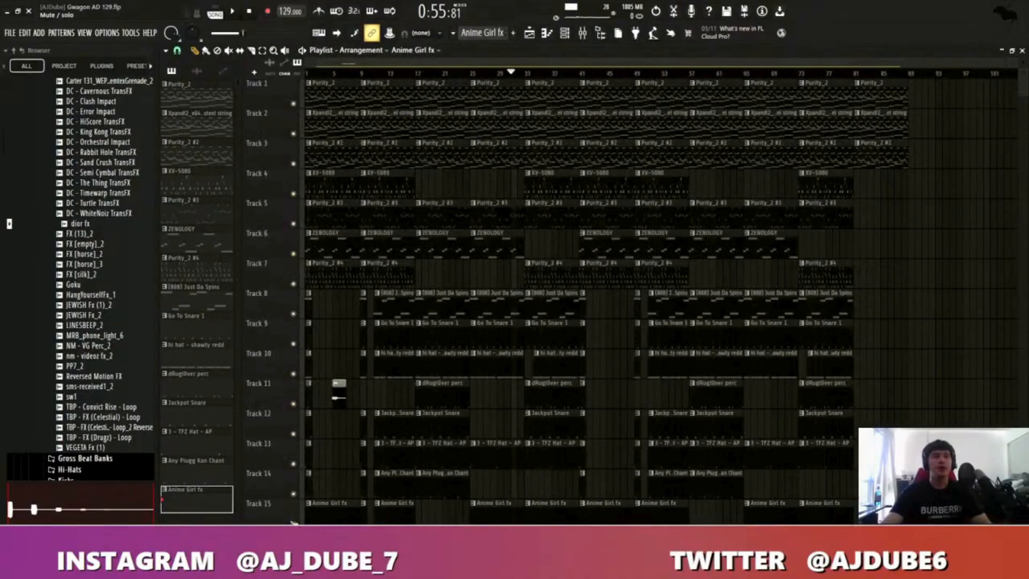
- Inspect the Fruity soft clipper and Fruity Limiter on the mixer's Master track, then close the mixer
{"action": "left_click", "coordinate": [584, 34]}
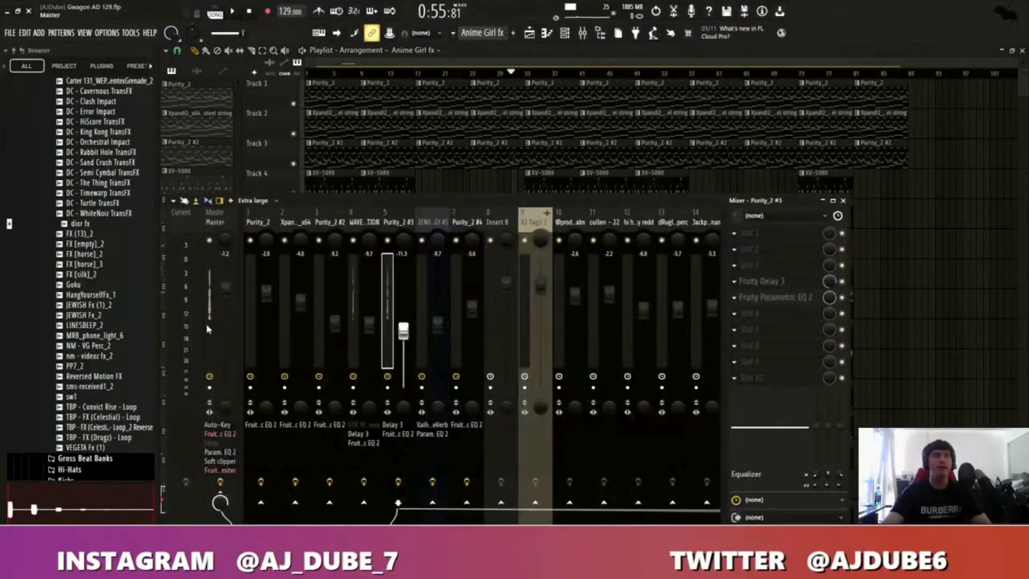
{"action": "left_click", "coordinate": [769, 315]}
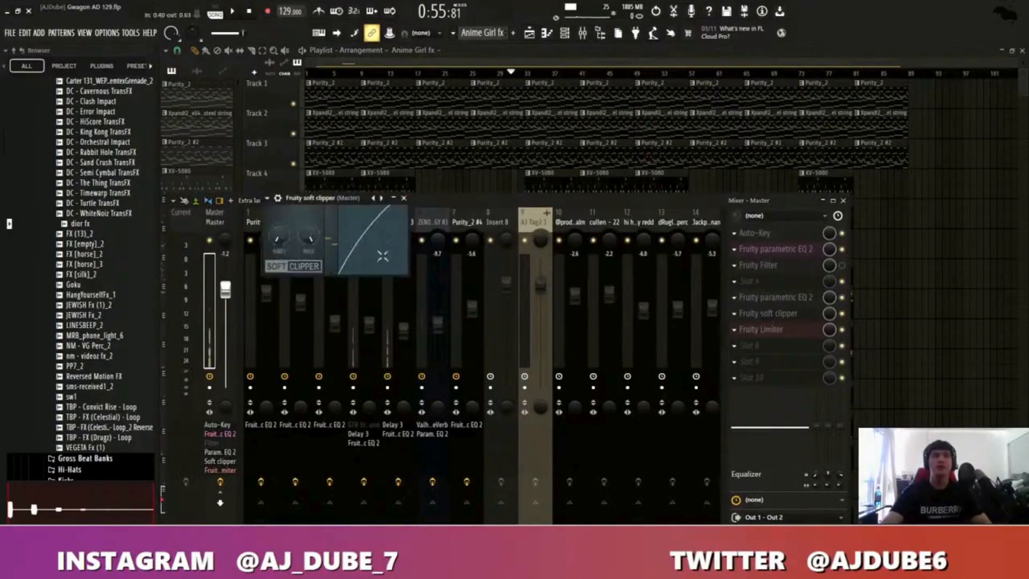
{"action": "left_click", "coordinate": [804, 334]}
{"action": "left_click", "coordinate": [804, 334]}
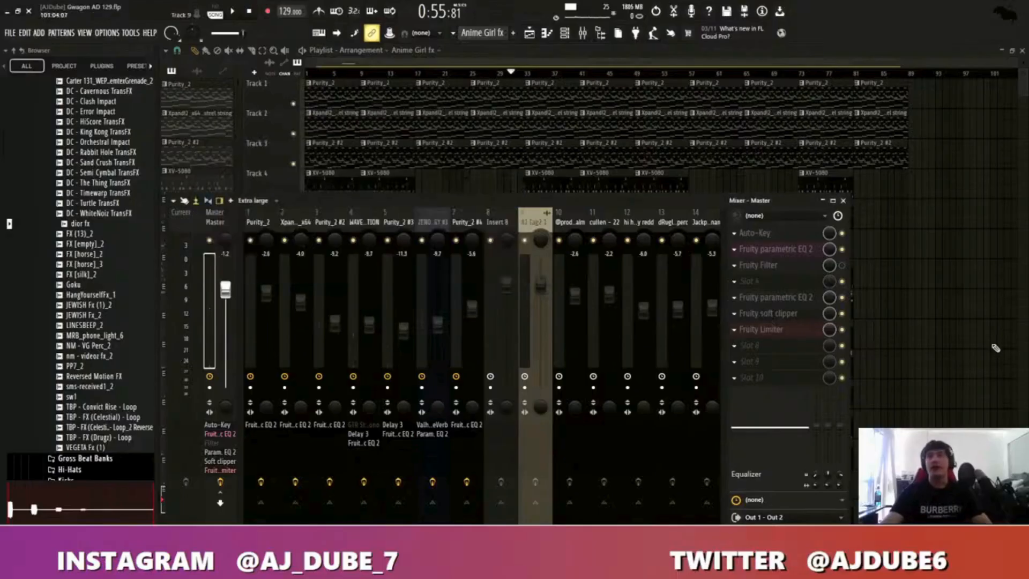
{"action": "left_click", "coordinate": [993, 345]}
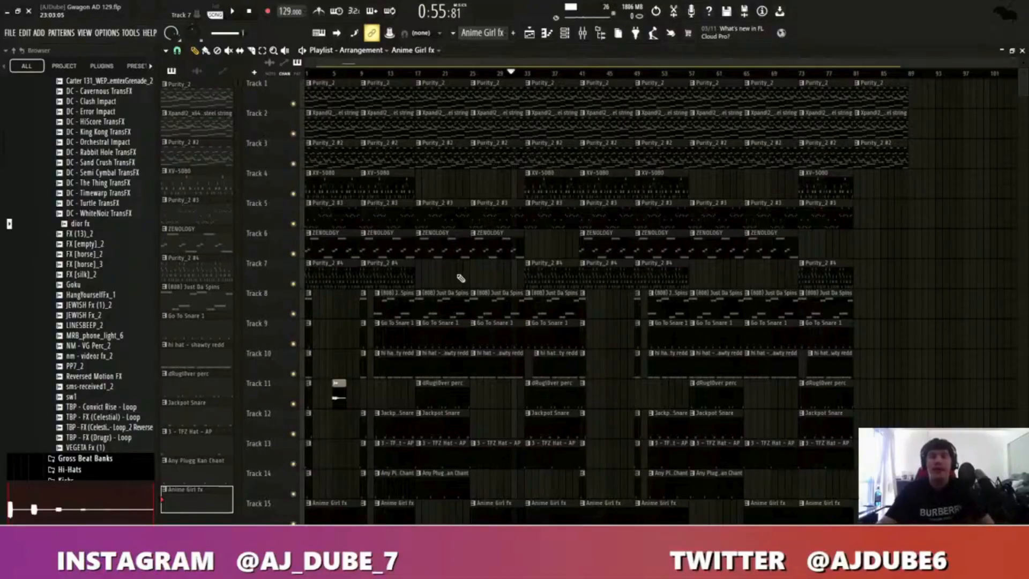
- Play the full arrangement from its beginning with all tracks active
{"action": "left_click", "coordinate": [308, 73]}
{"action": "key", "text": "space"}
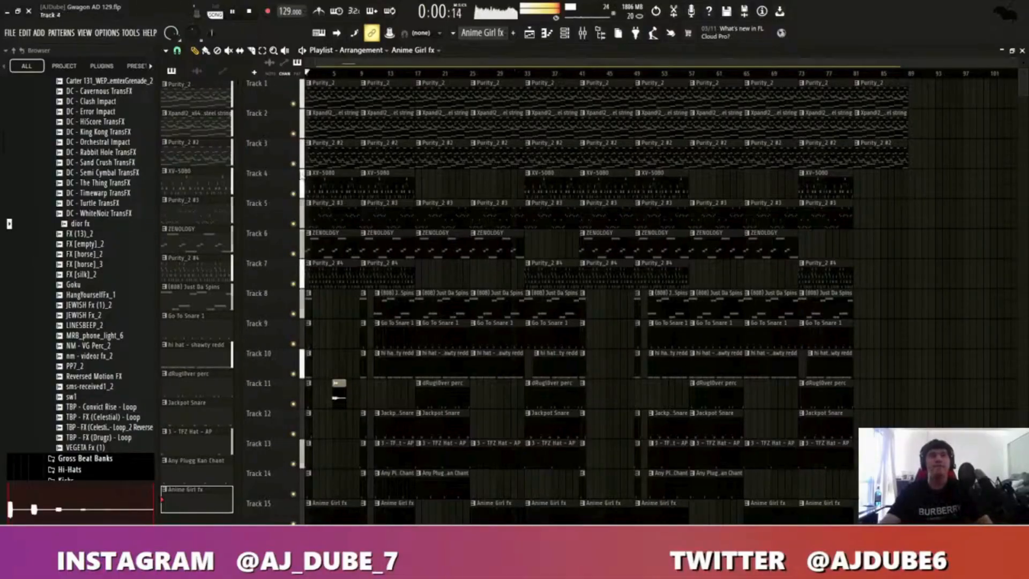